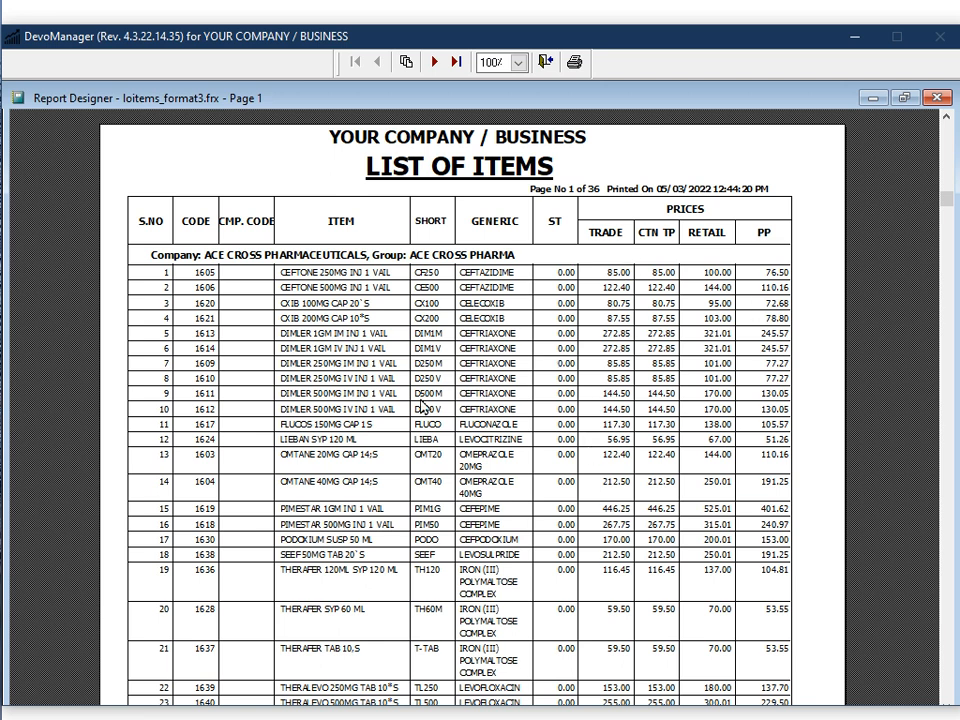
Step: Close the item list preview and exit the List Of Items report form
key("Escape")
left_click(178, 340)
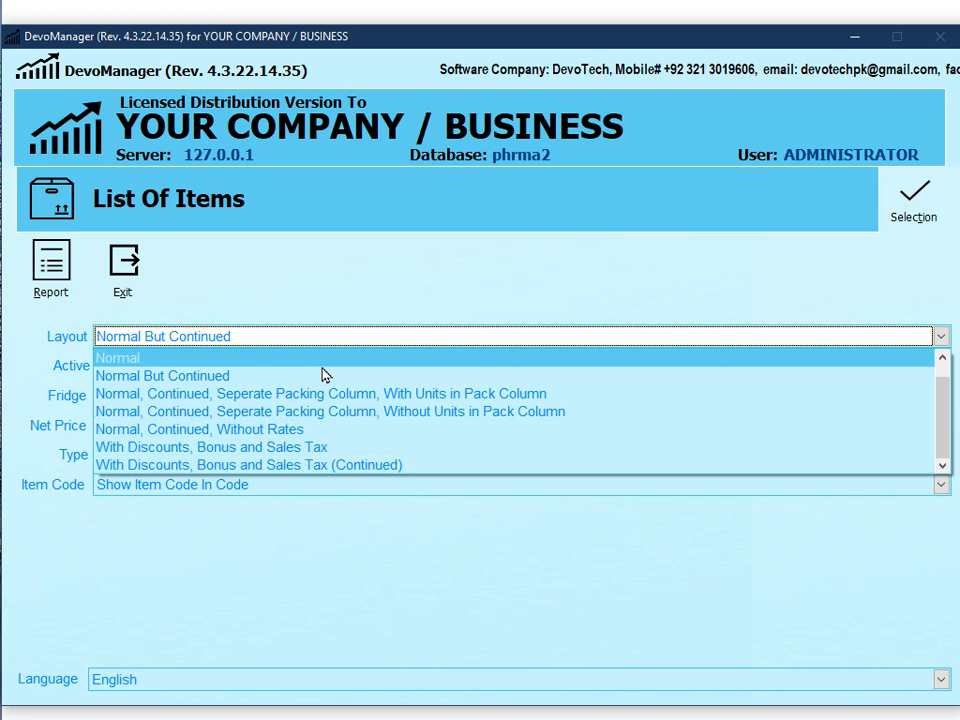
left_click(302, 266)
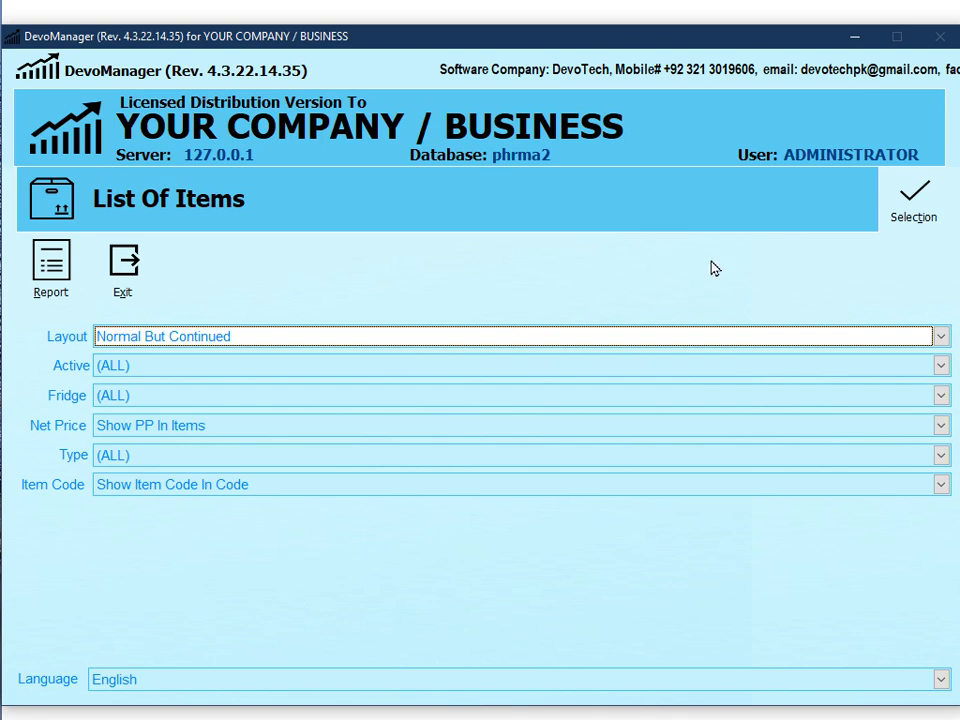
left_click(148, 280)
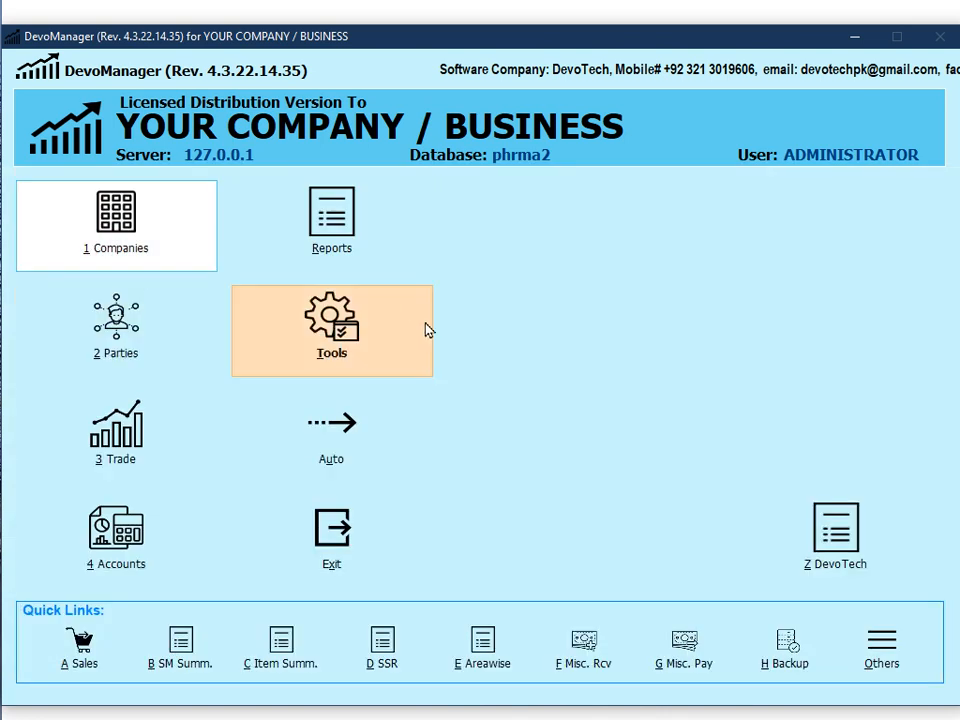
Step: Open the all-in-one List Of Items report from the company item reports
left_click(336, 232)
mouse_move(340, 236)
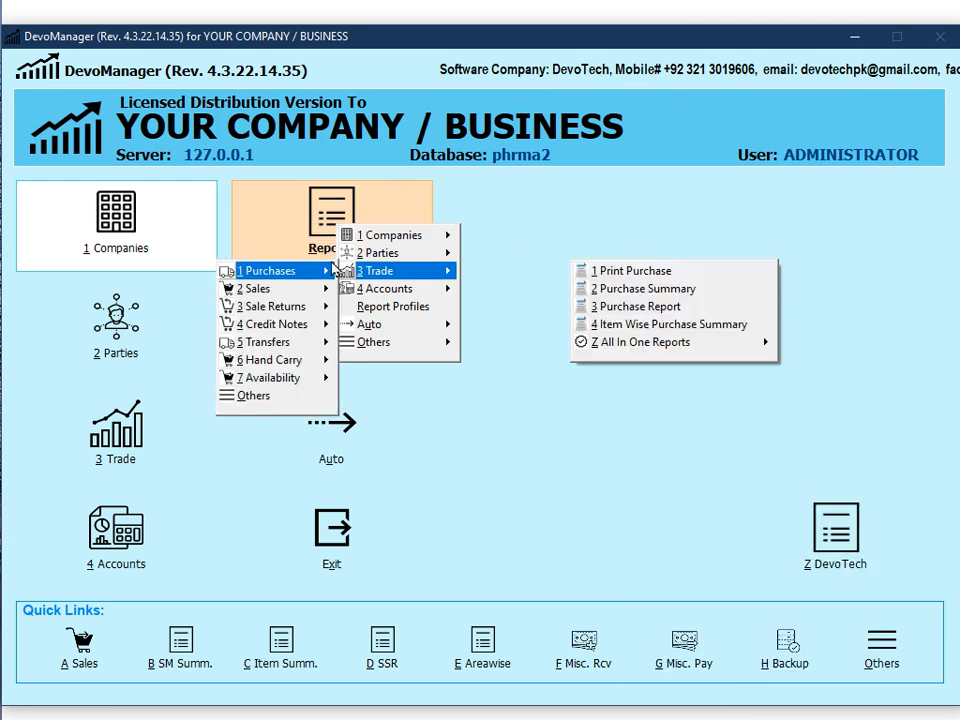
mouse_move(208, 271)
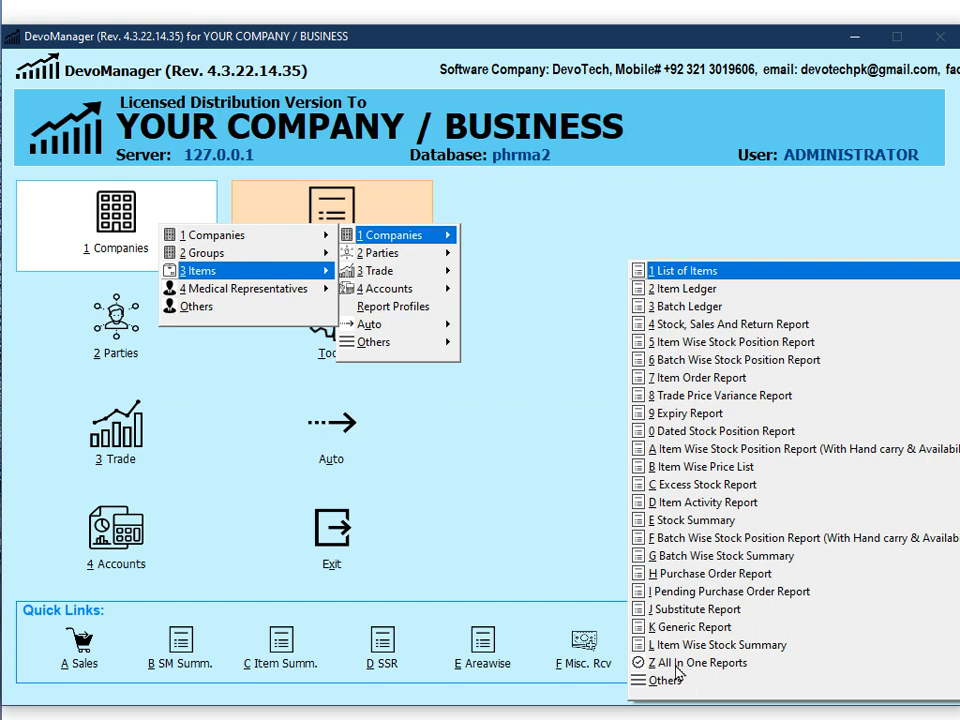
mouse_move(676, 662)
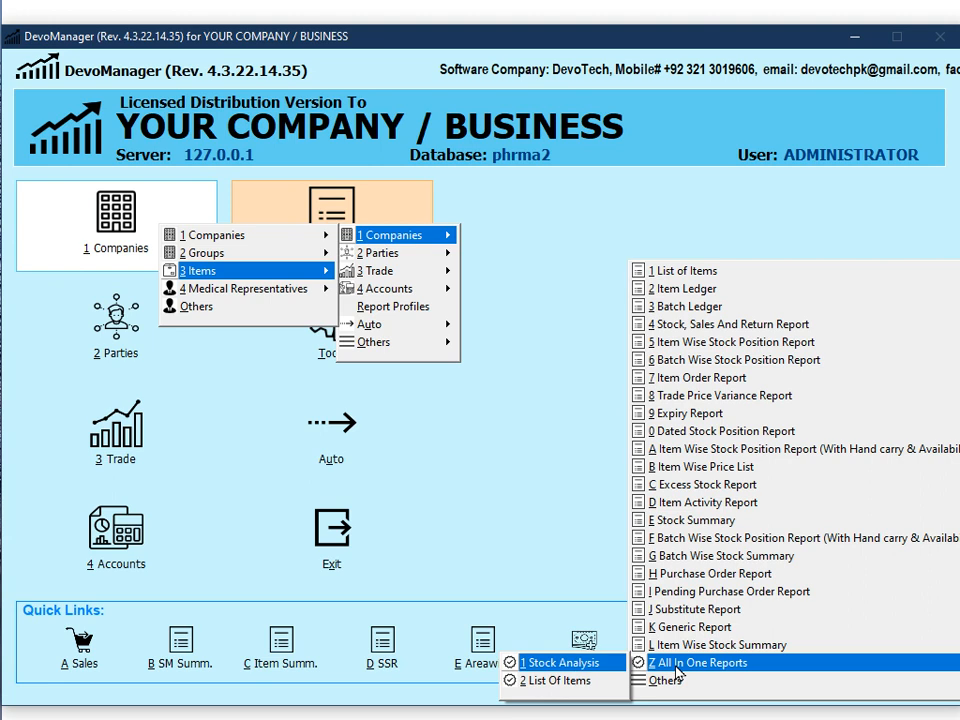
left_click(560, 686)
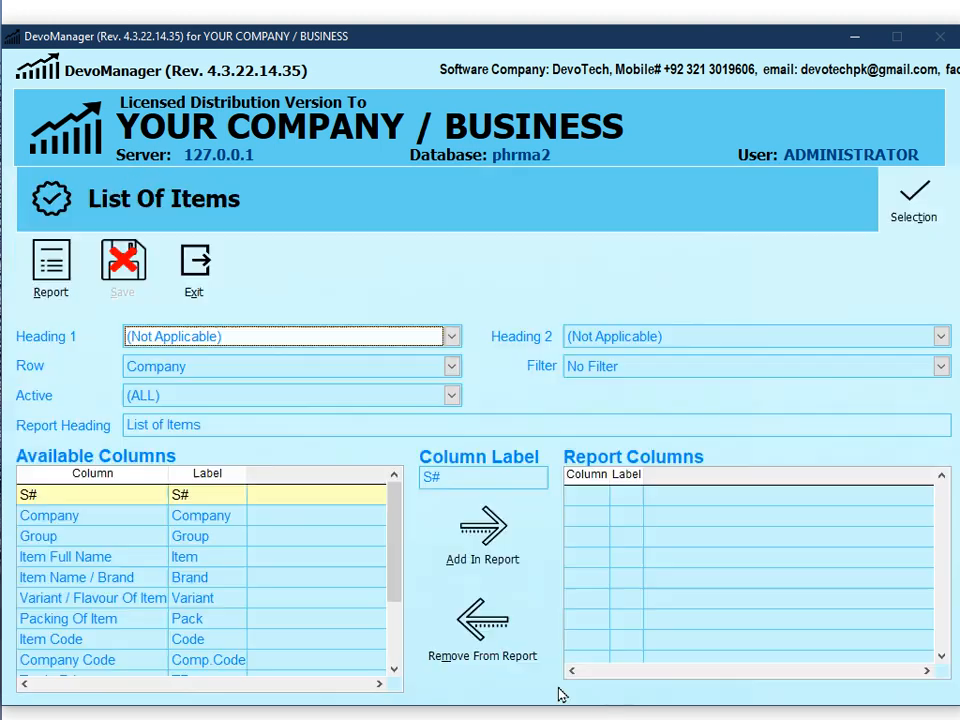
Step: Examine the additional selection criteria for groups, items and item types, and save them without entries
left_click(912, 227)
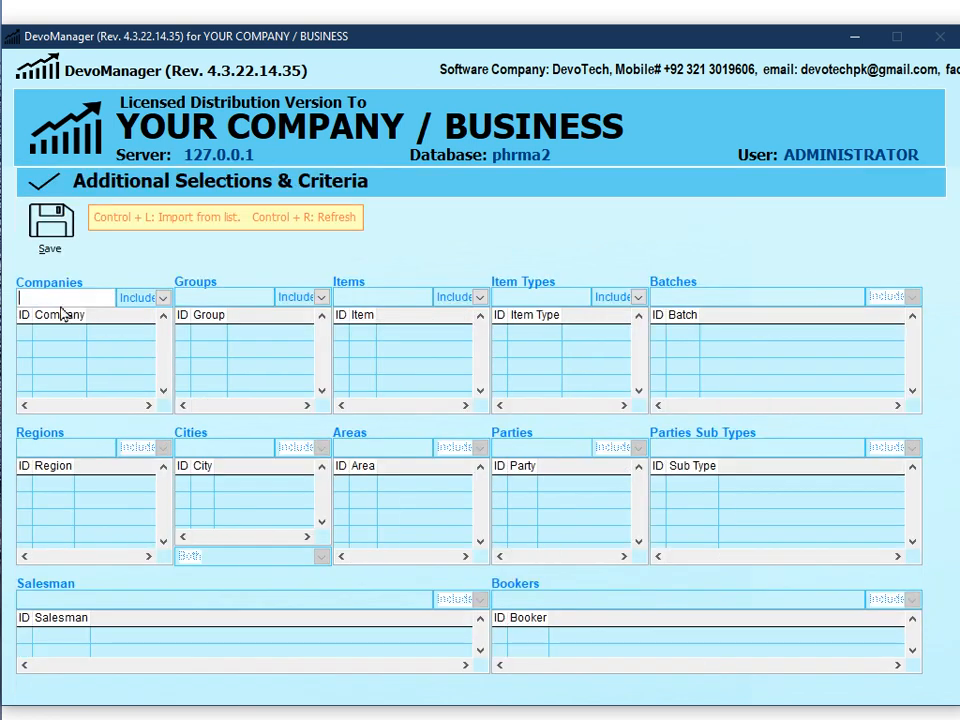
left_click(268, 304)
left_click(399, 304)
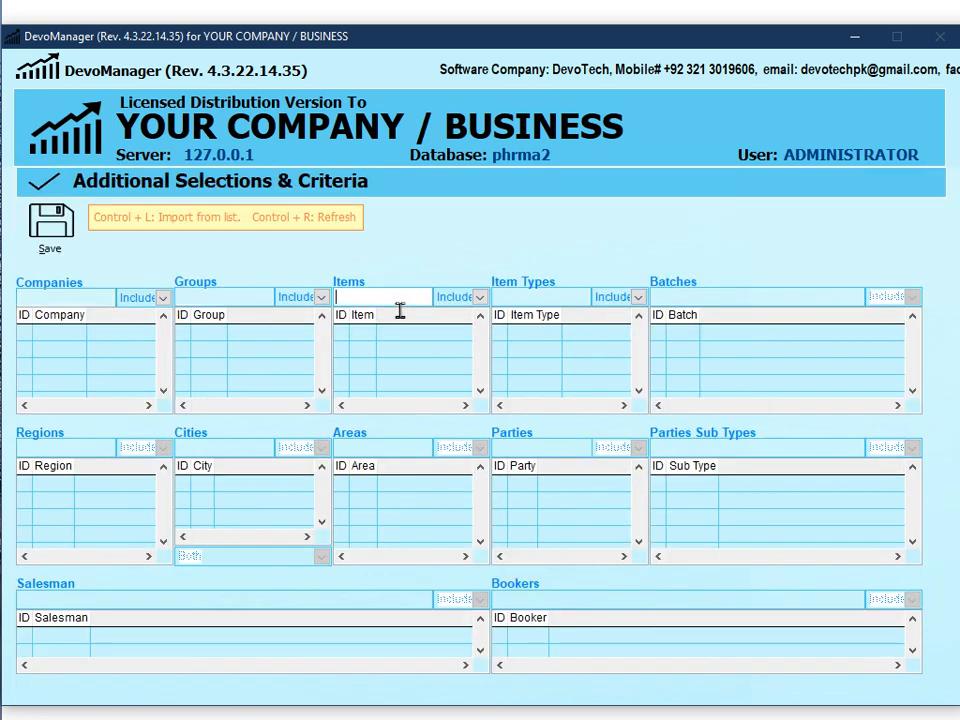
left_click(539, 304)
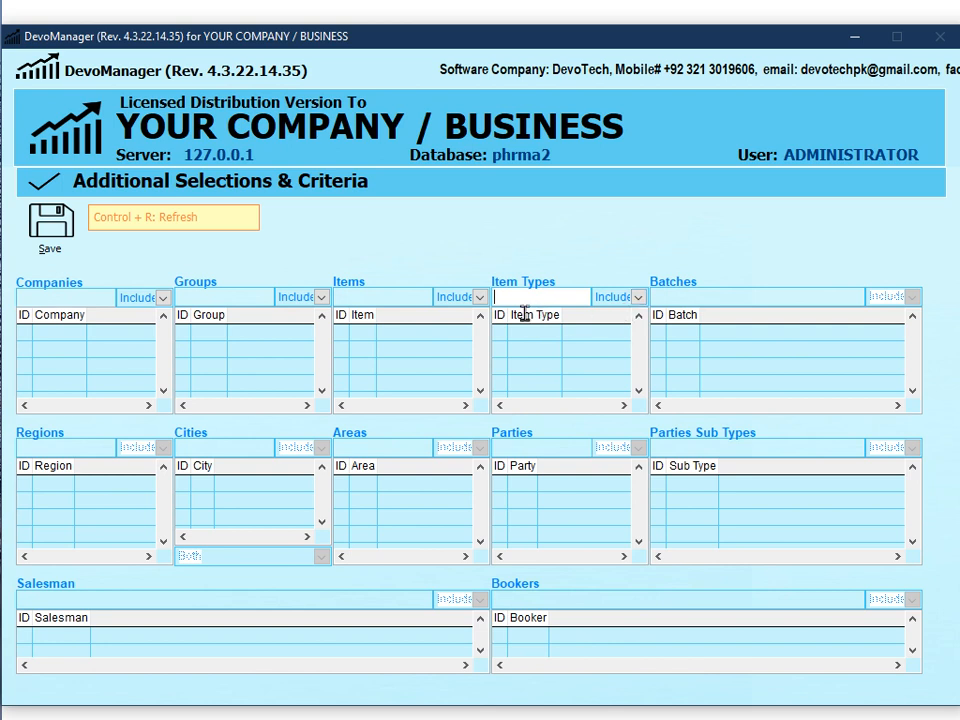
left_click(48, 240)
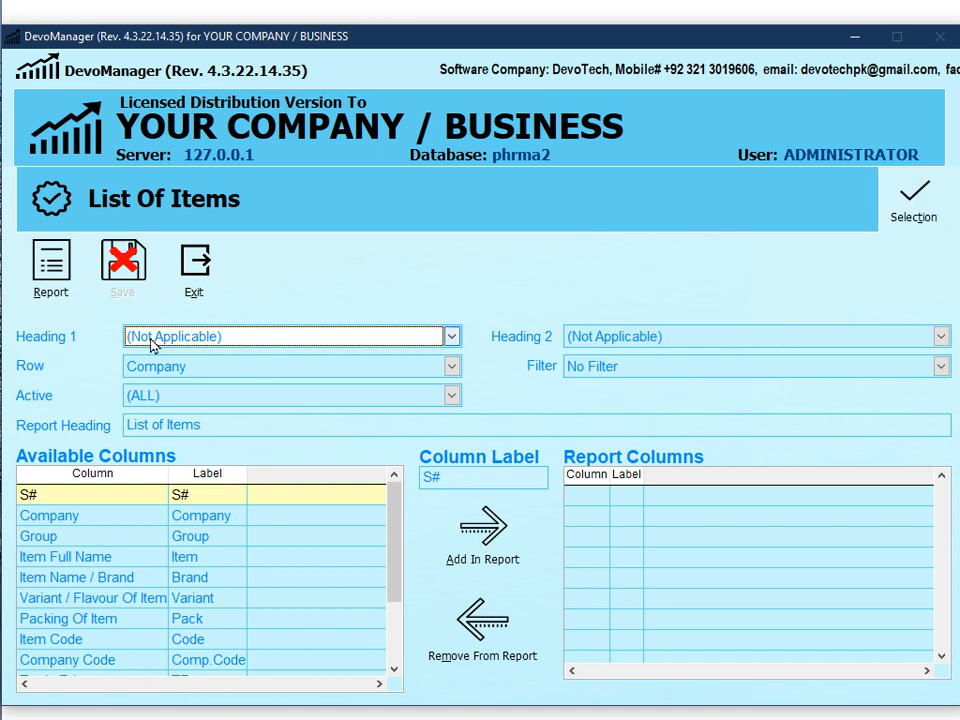
Step: Set the report row to Item Full Name (with Packing etc)
left_click(279, 336)
left_click(333, 321)
left_click(186, 370)
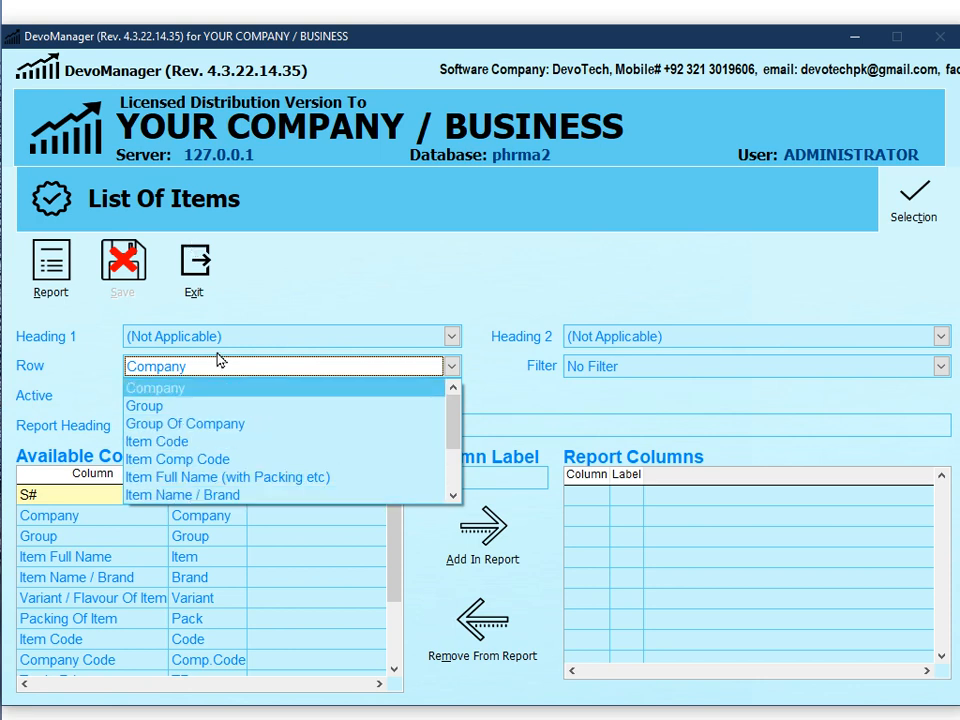
left_click(299, 479)
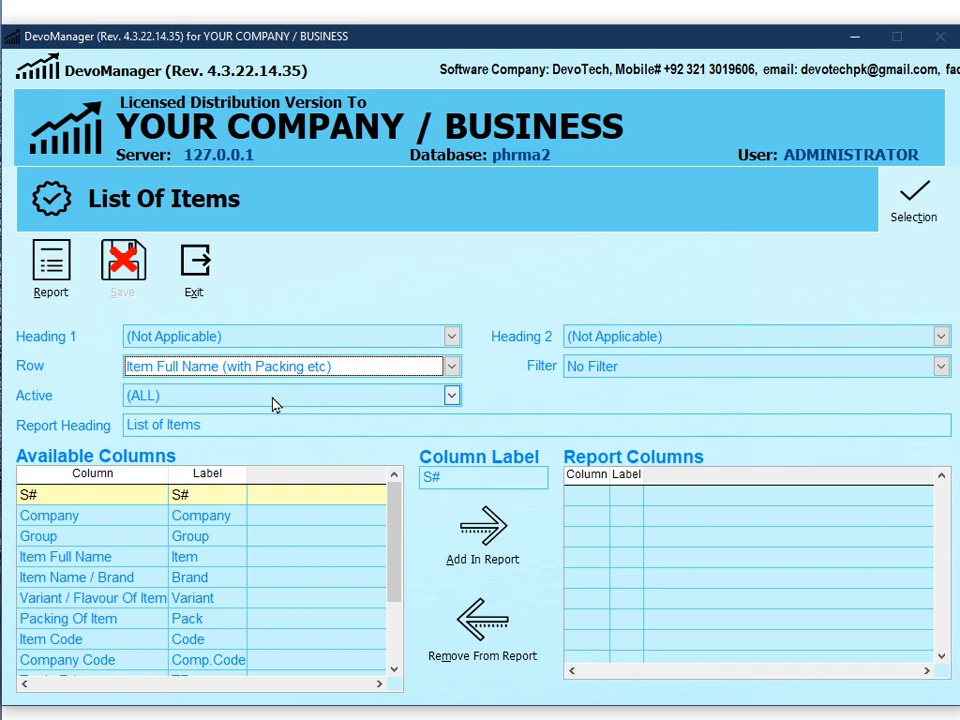
Step: Group the report by setting Heading 2 to Group and Heading 1 to Company
left_click(639, 338)
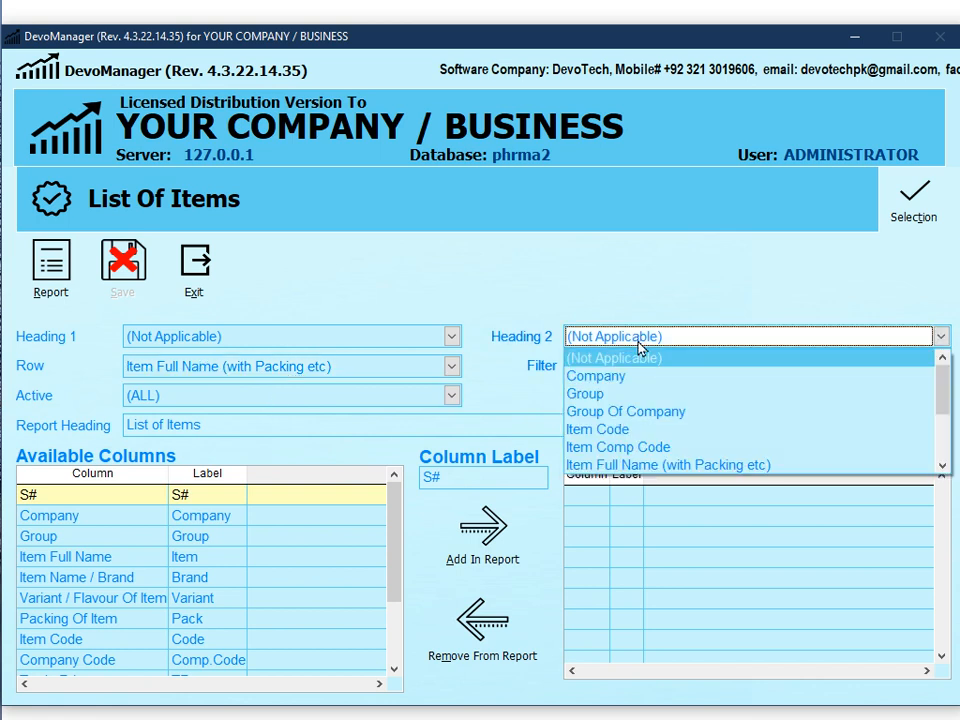
left_click(636, 395)
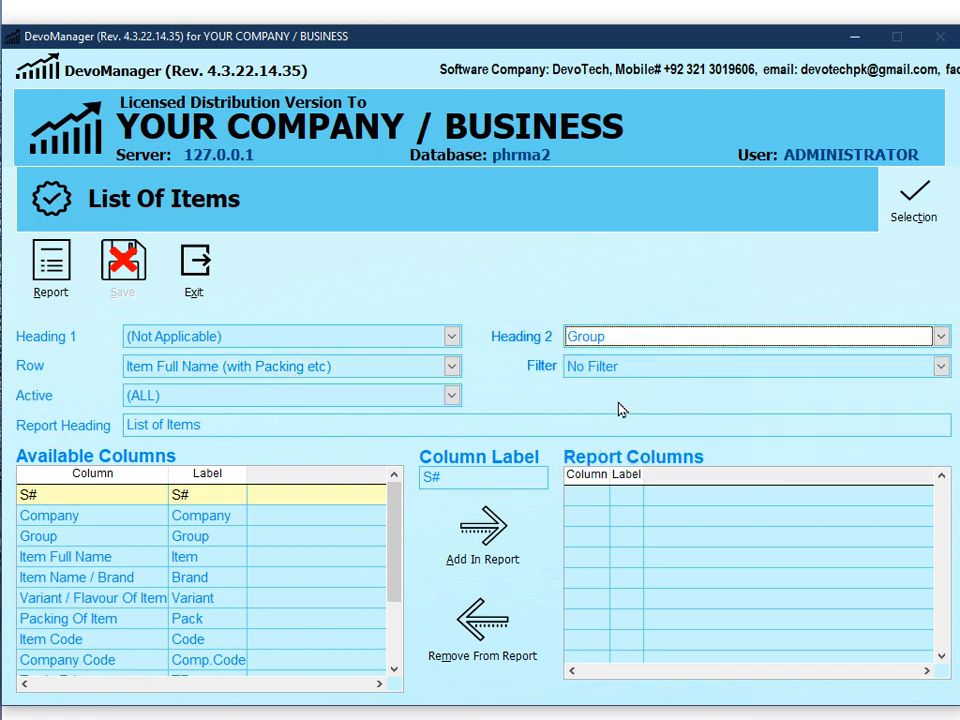
left_click(450, 338)
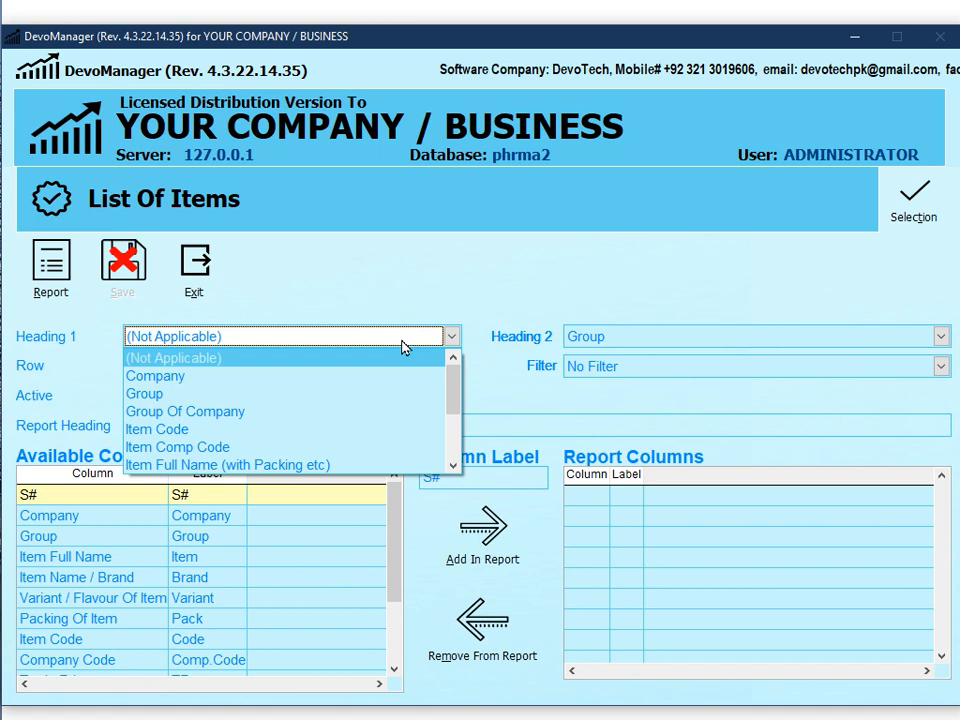
left_click(225, 377)
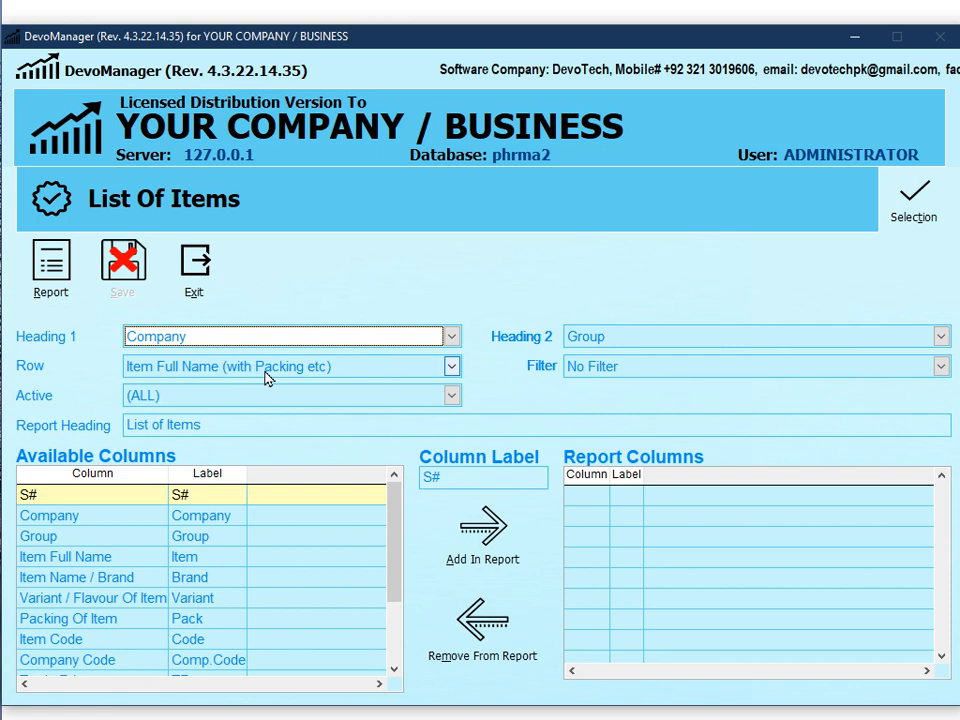
Step: Choose No Filter for the report filter and (ALL) for the Active status
left_click(610, 372)
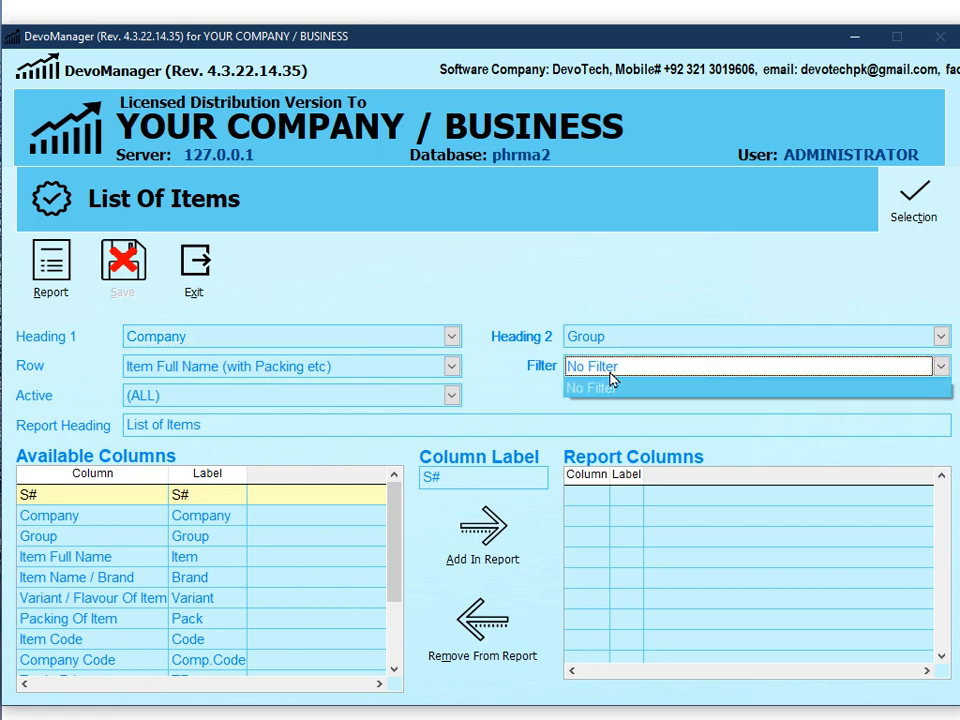
left_click(614, 391)
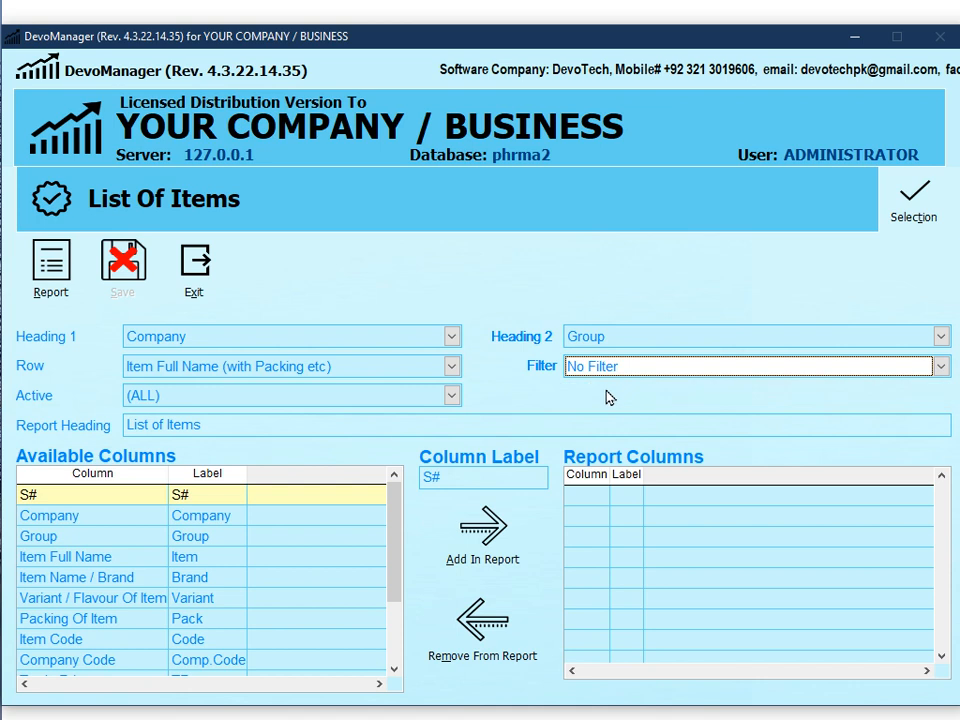
left_click(343, 397)
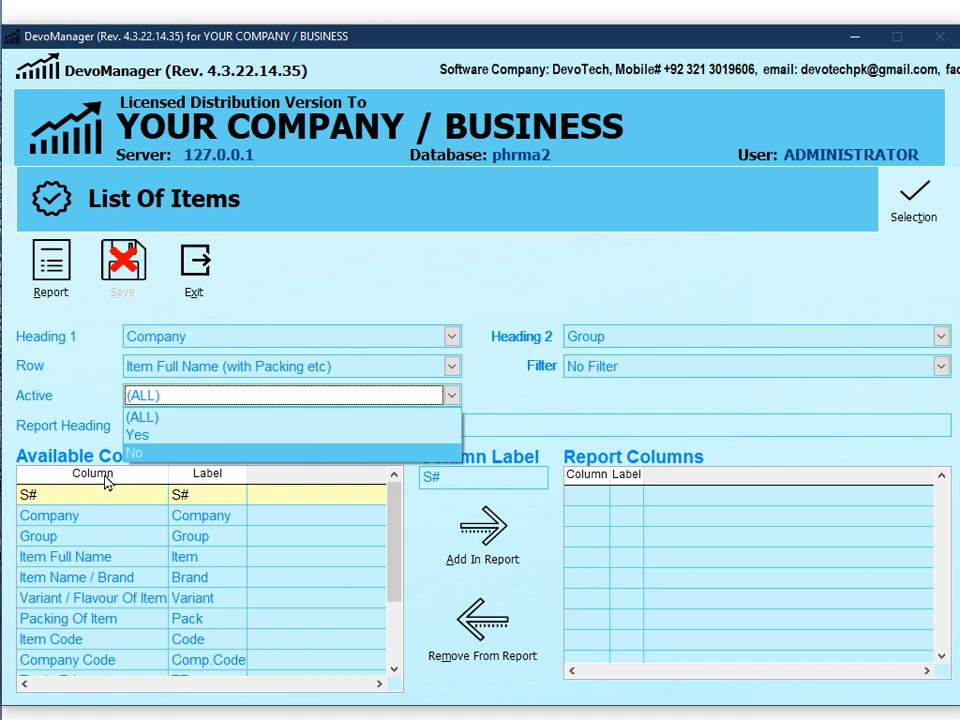
left_click(189, 424)
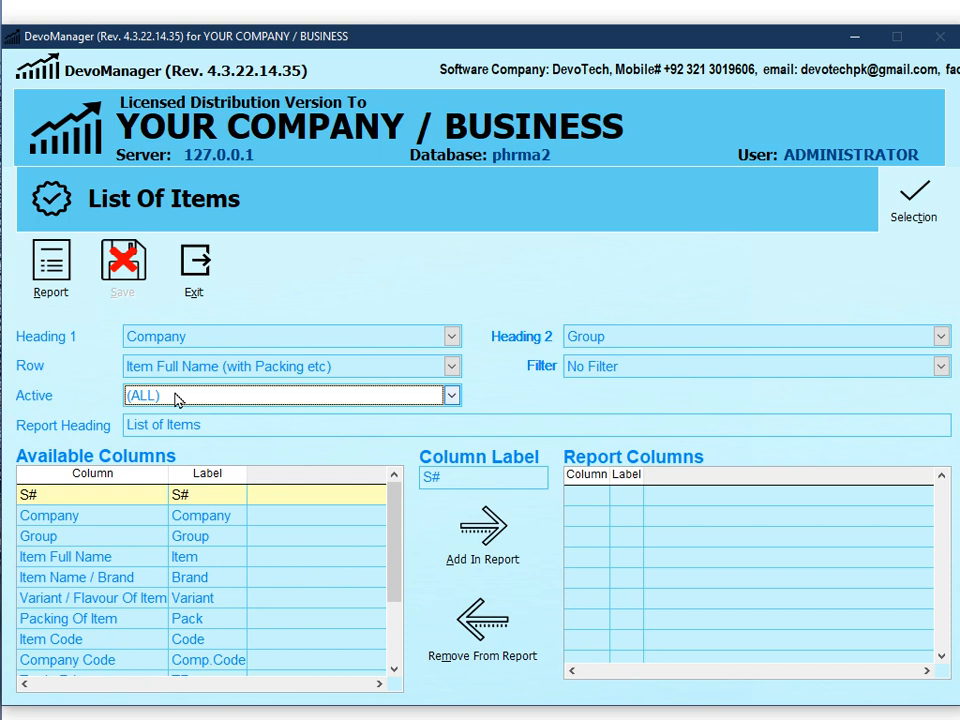
Step: Replace the report heading with ITEMS REPORT
key("Tab")
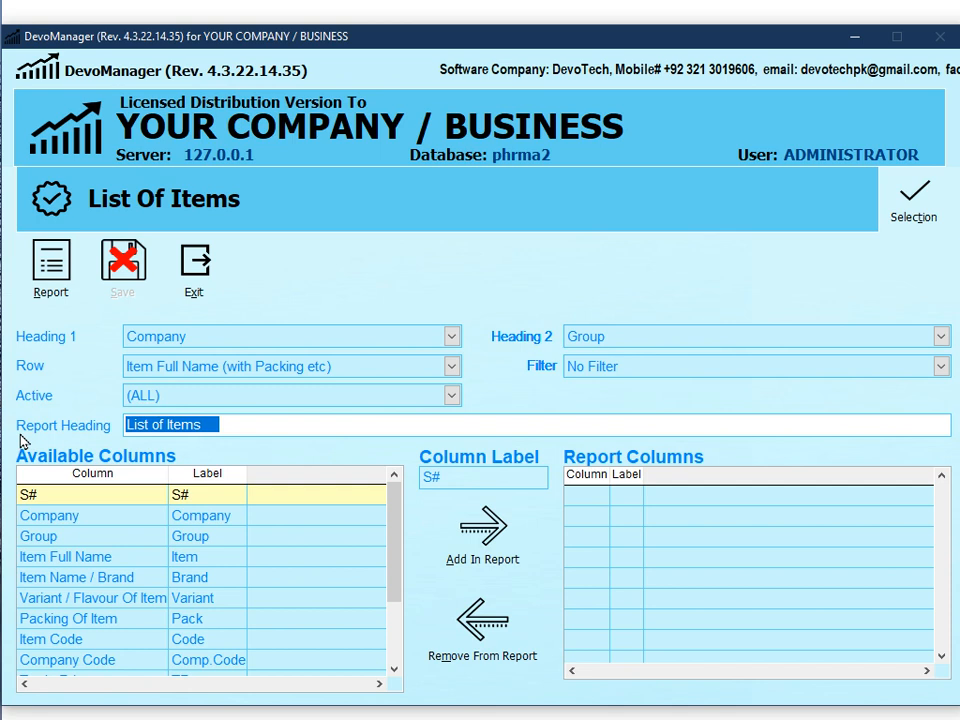
type("ITEMS R")
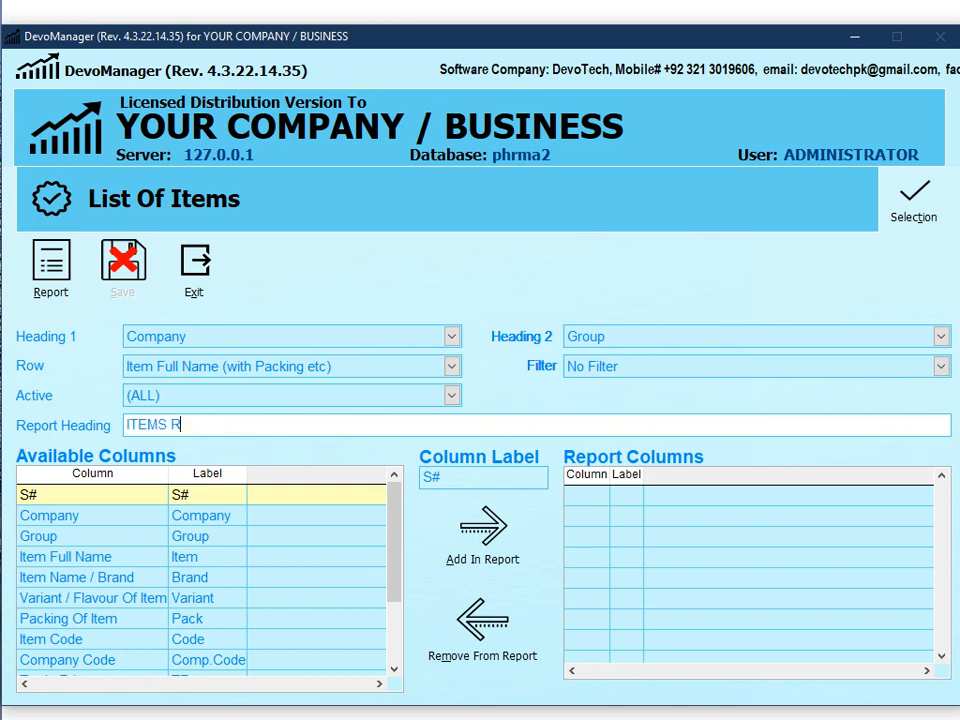
type("EPORT")
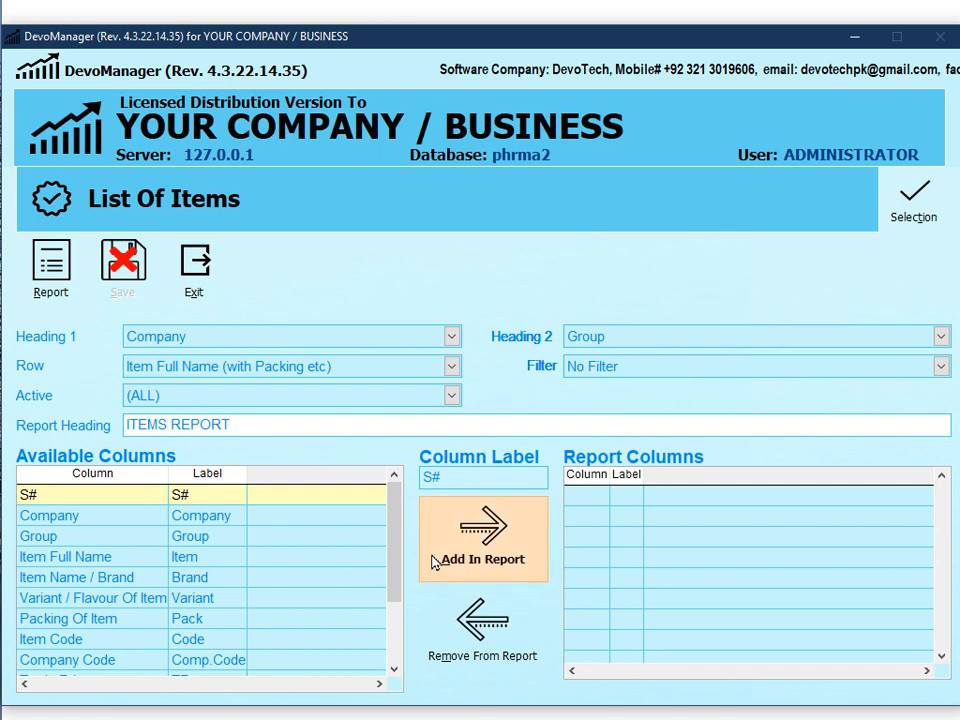
Step: Look through the available report columns and their labels, from S# down to Bonus
left_click_drag(394, 557, 397, 635)
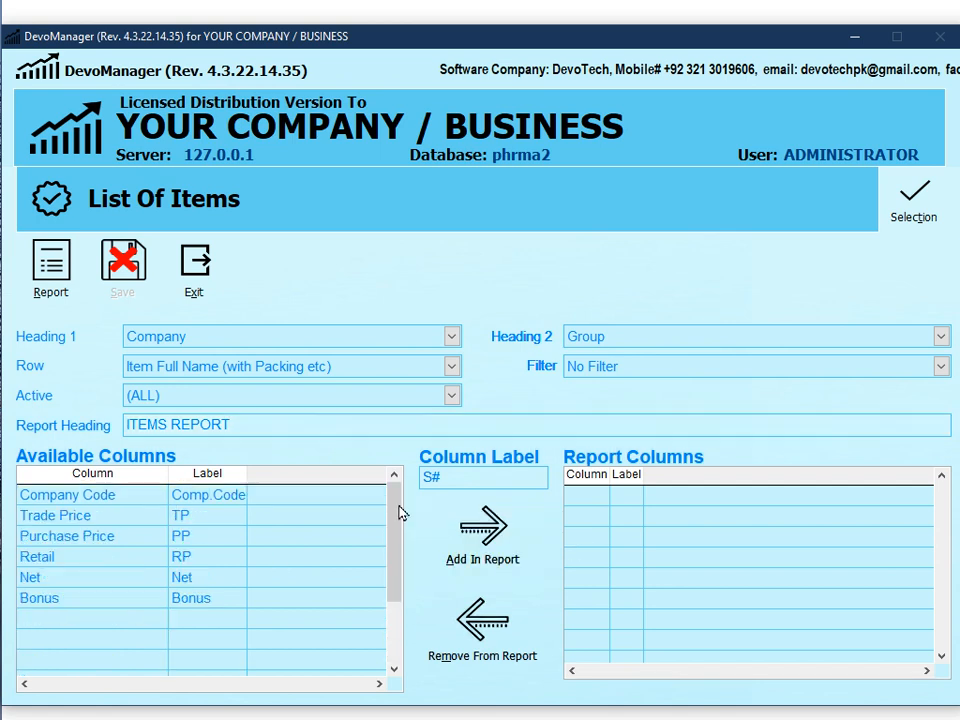
left_click(397, 510)
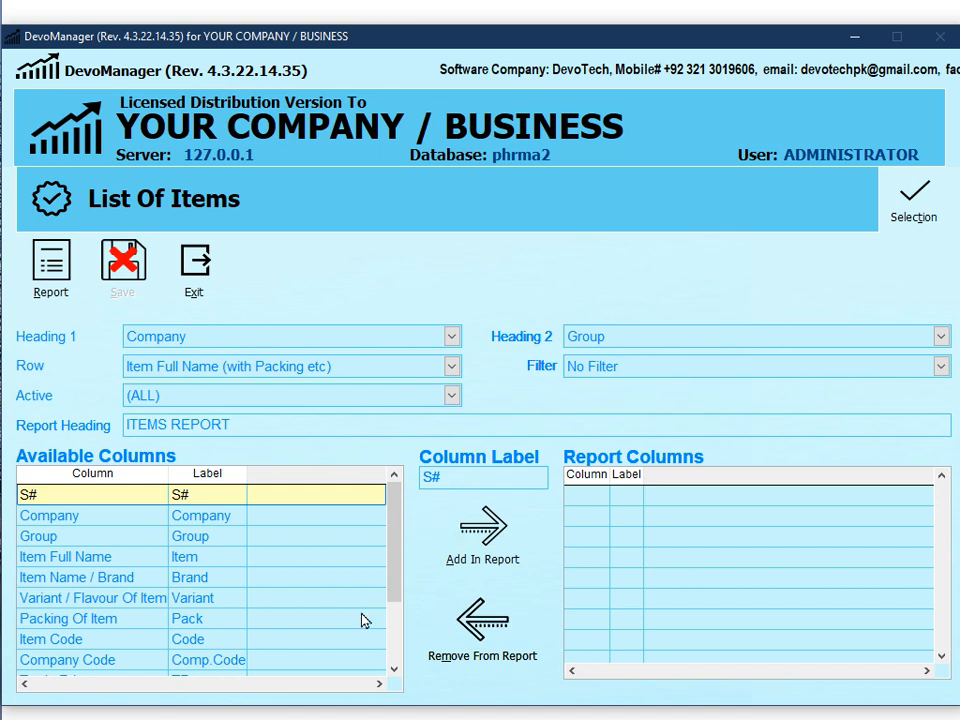
left_click_drag(392, 540, 232, 603)
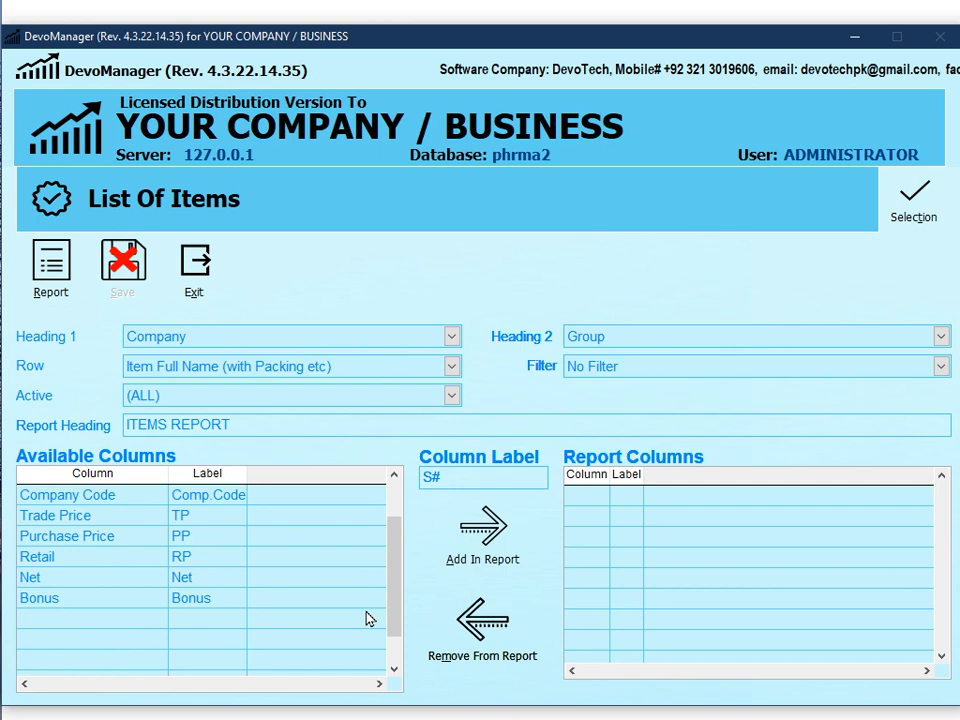
left_click_drag(392, 596, 404, 491)
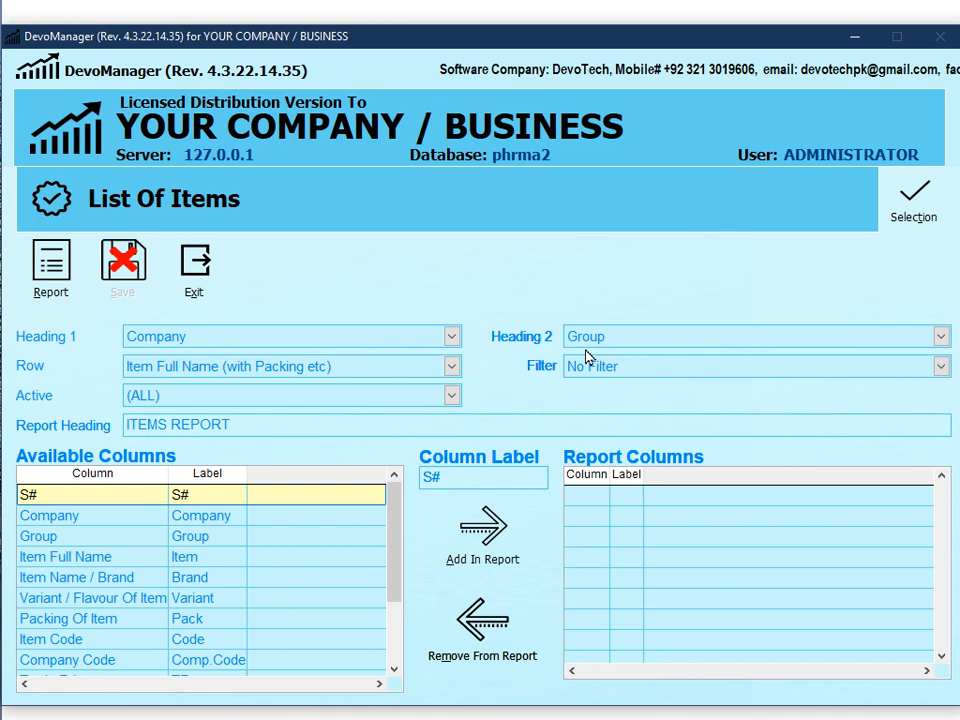
left_click(212, 518)
left_click(208, 538)
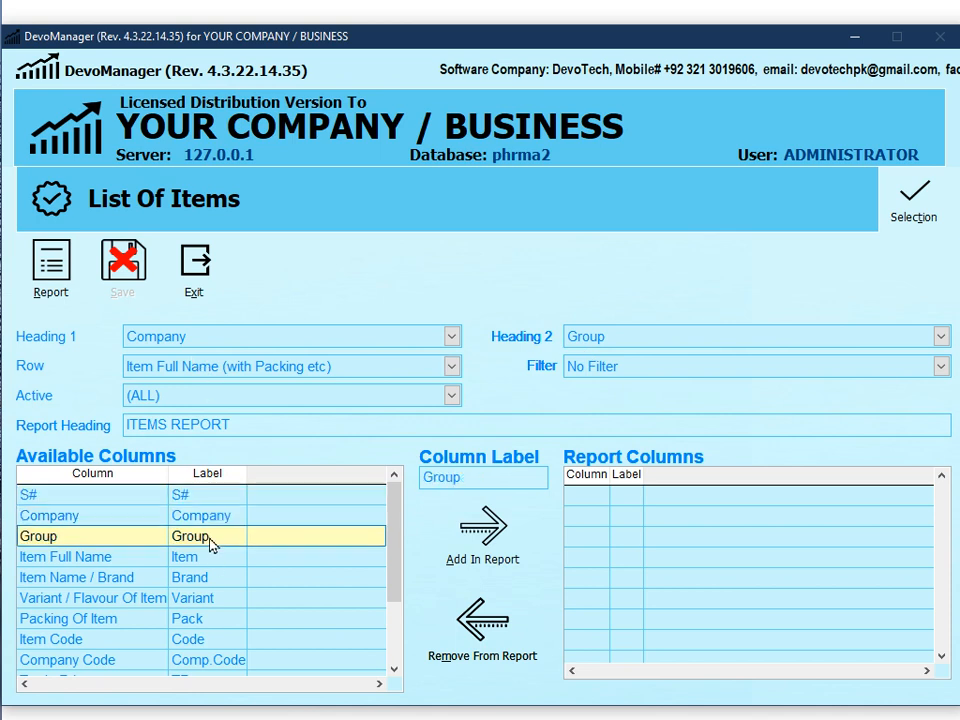
left_click(209, 558)
left_click(215, 578)
left_click(222, 620)
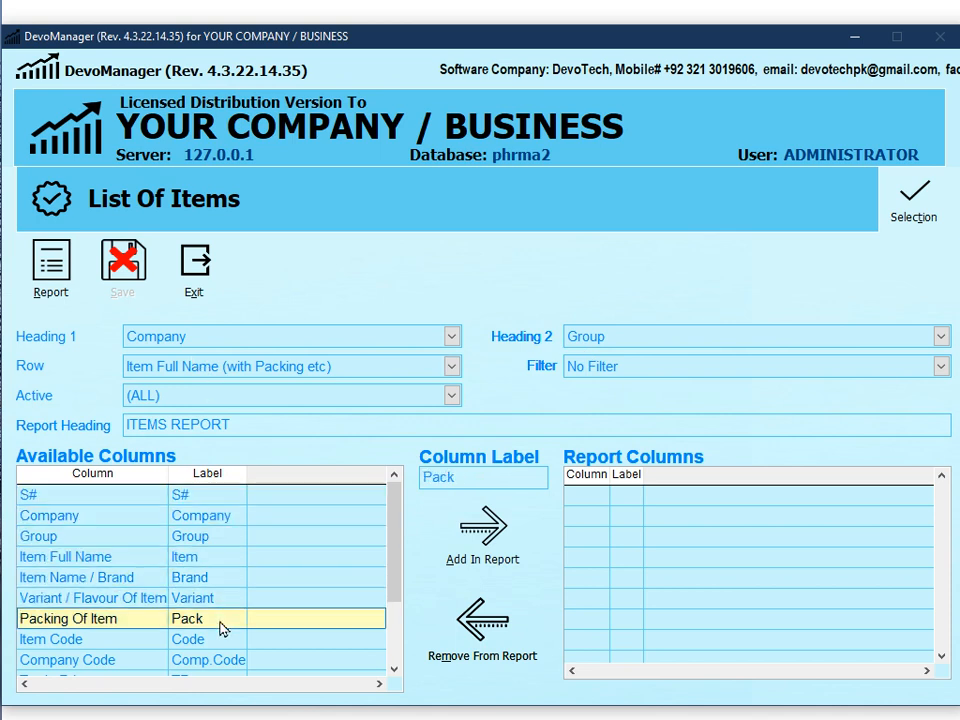
Step: Add the Item Code column to the report columns and remove it again
left_click(394, 668)
left_click(394, 668)
left_click(208, 598)
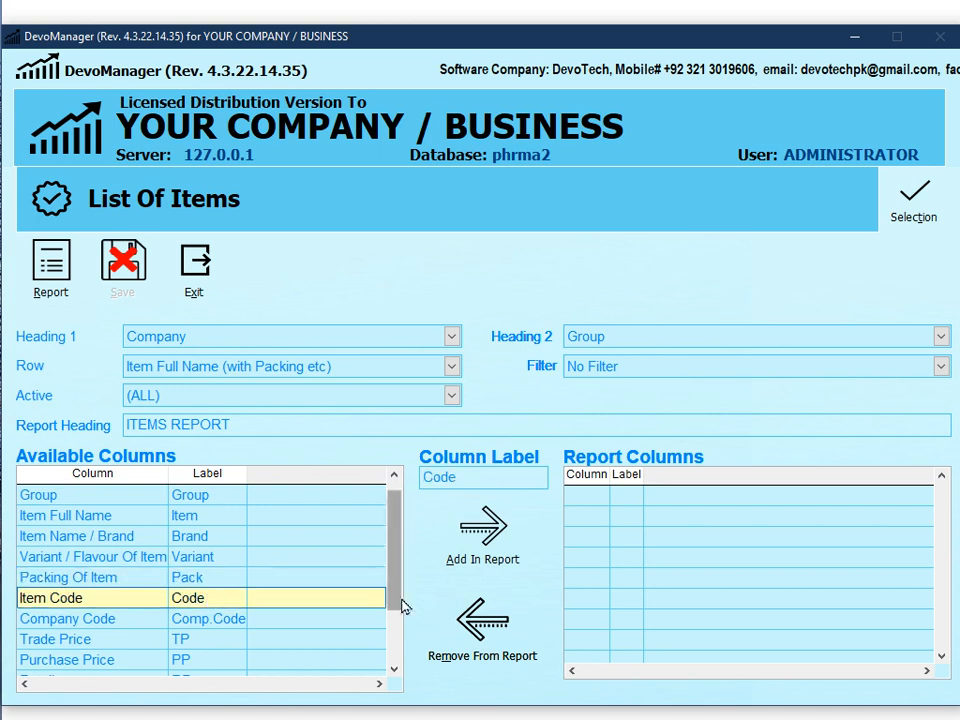
left_click(505, 551)
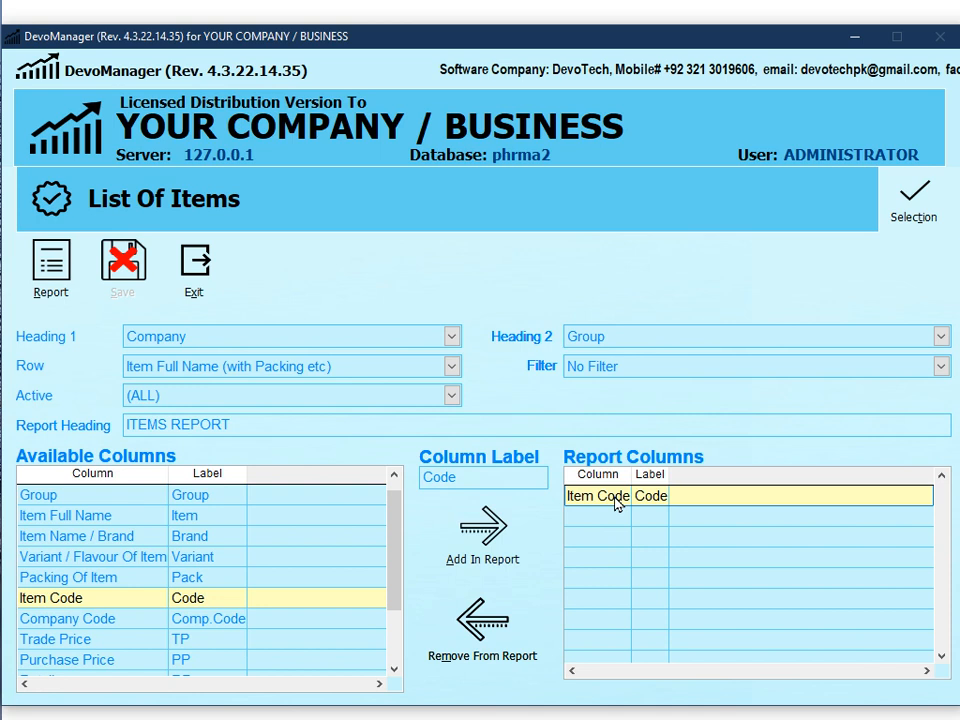
left_click(489, 621)
Step: Set the report row to Item Code
left_click(250, 368)
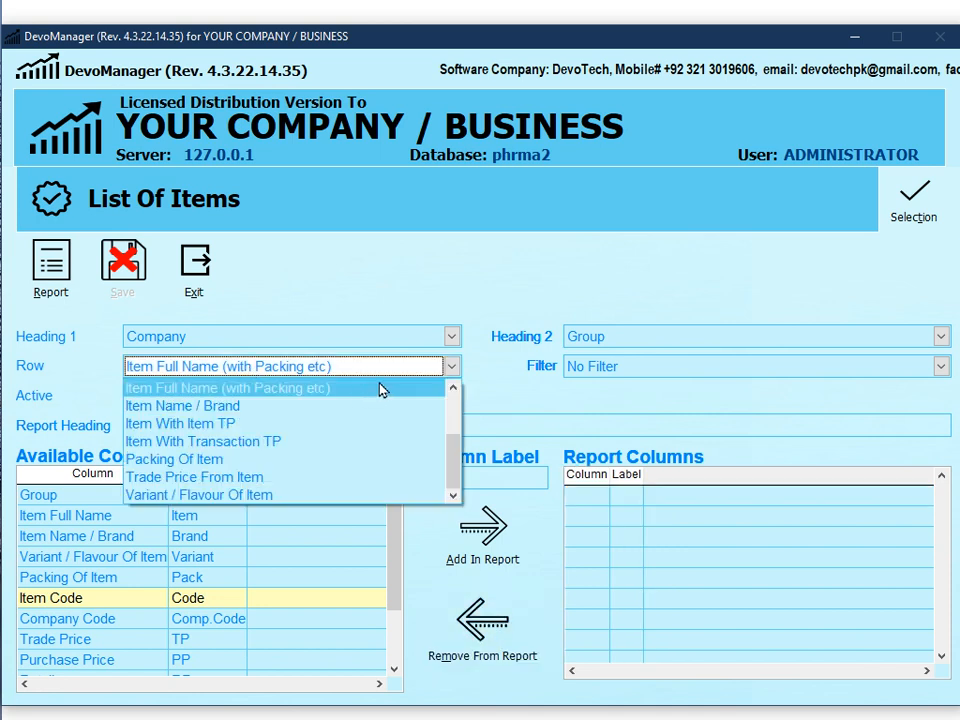
left_click(453, 388)
left_click(453, 388)
left_click(453, 388)
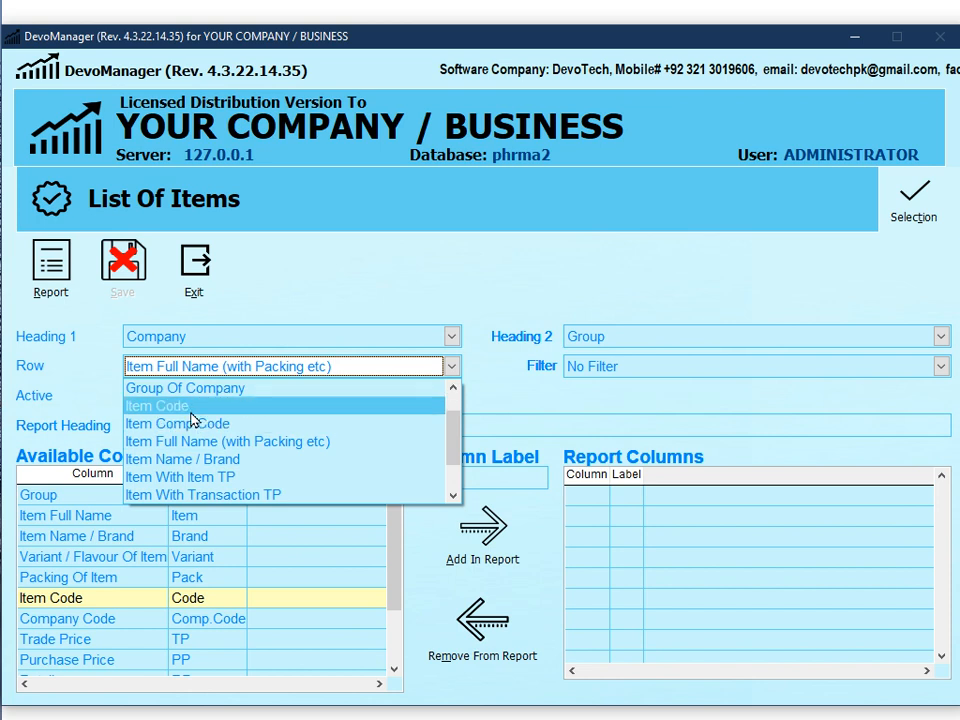
left_click(205, 408)
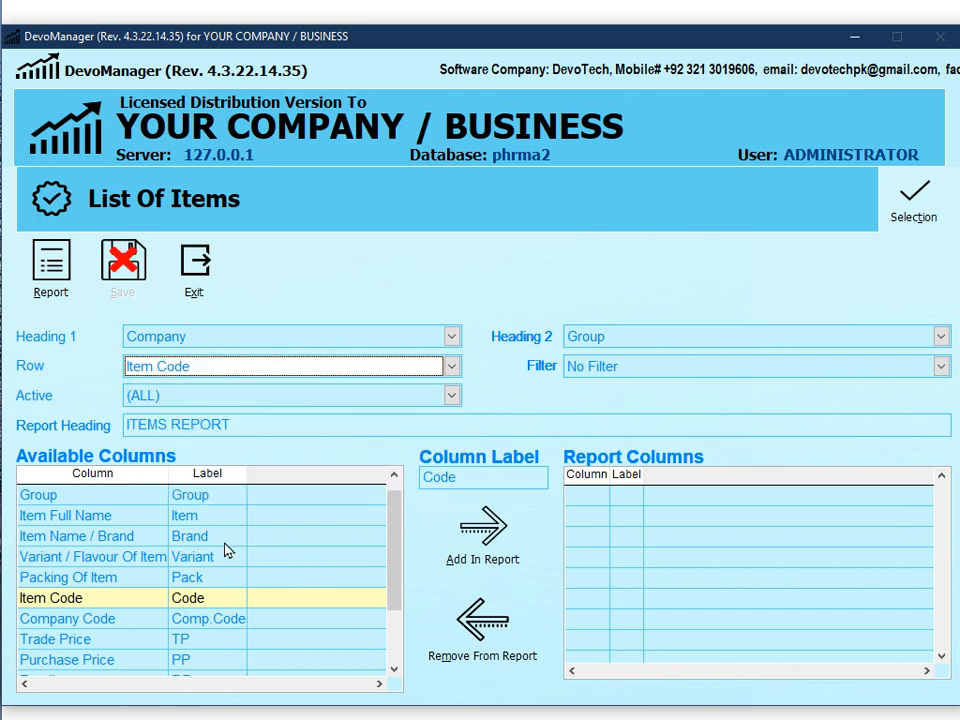
Step: Add the Item Full Name, Trade Price and Bonus columns to the report with their default labels
left_click(105, 517)
left_click(469, 531)
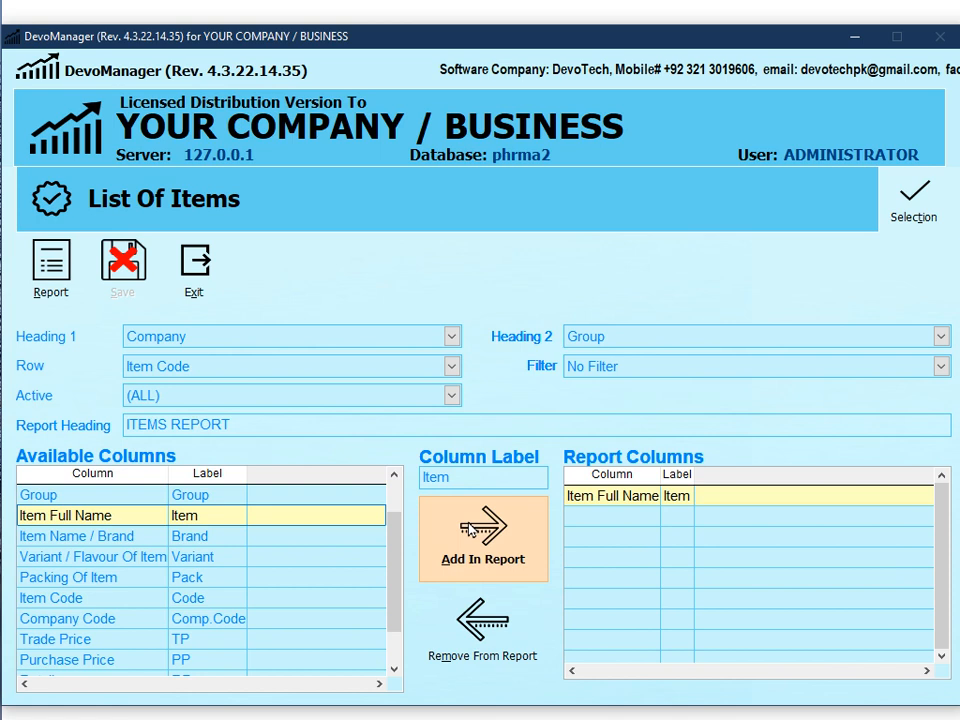
scroll(394, 672, "down", 2)
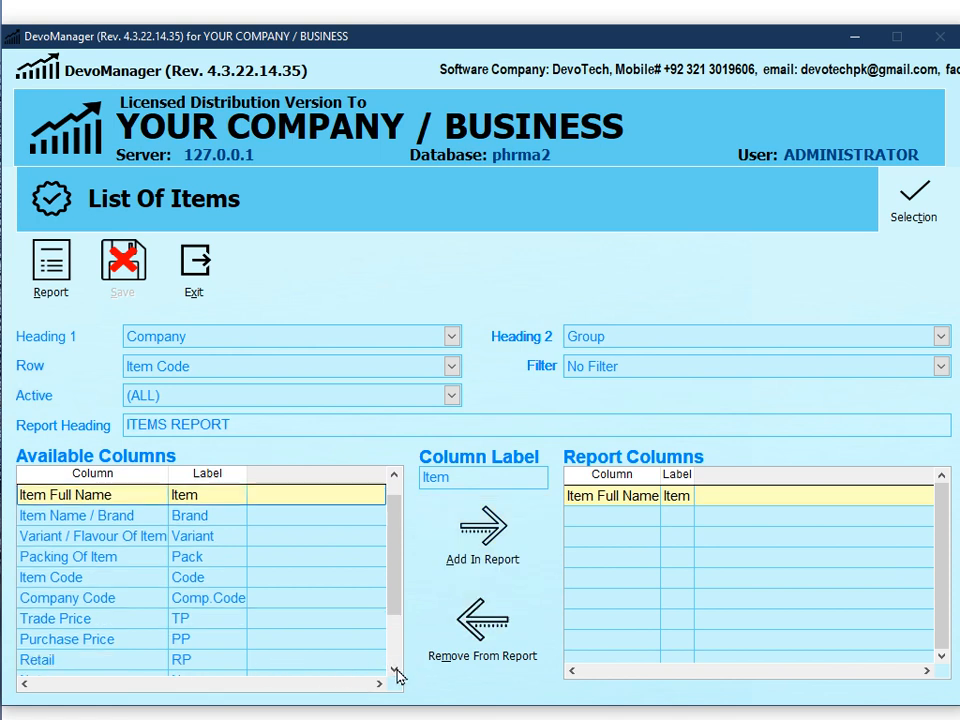
left_click(105, 578)
left_click(446, 558)
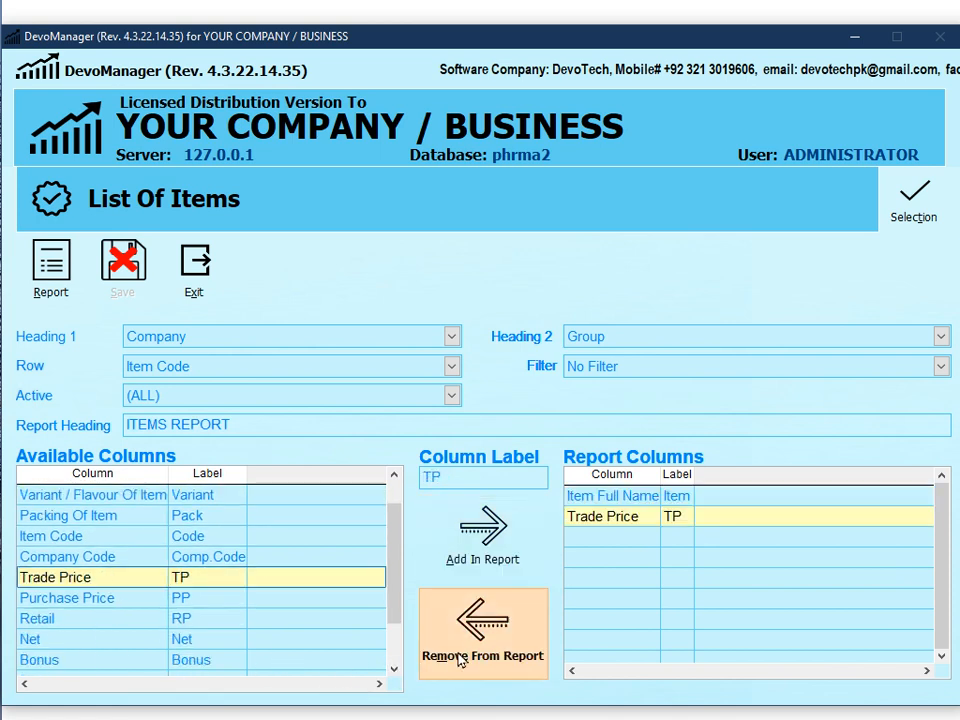
scroll(393, 672, "down", 1)
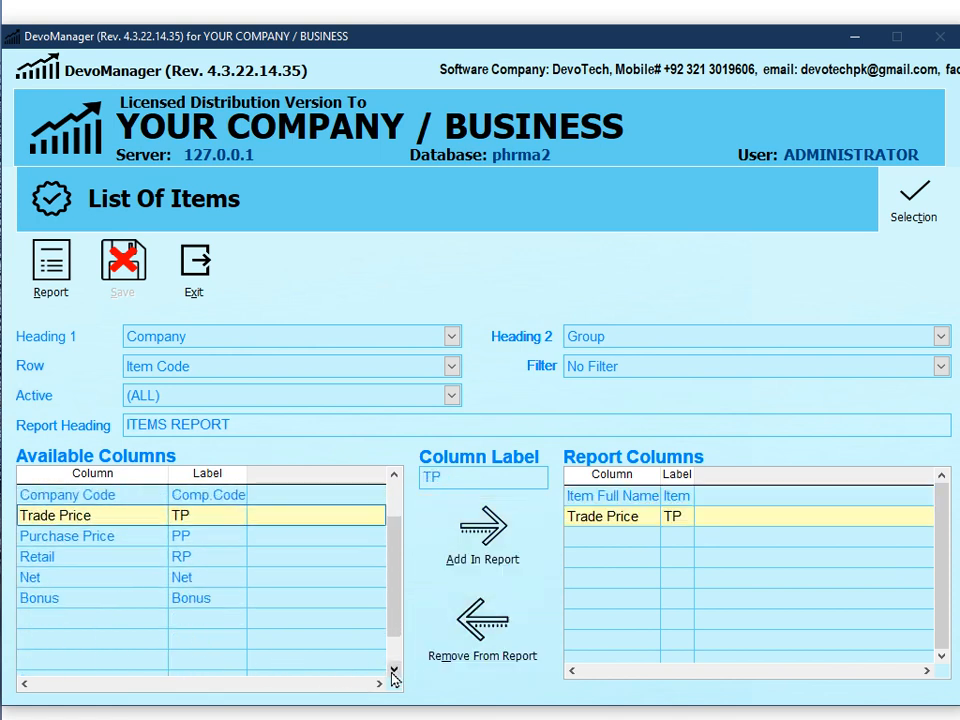
left_click(108, 600)
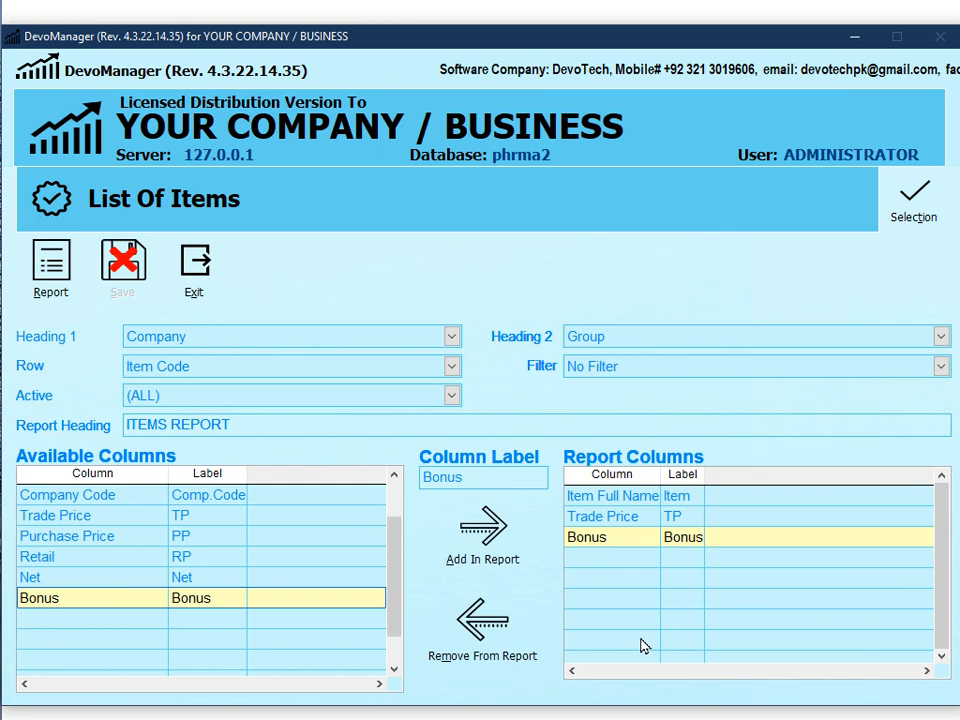
Step: Remove the Bonus, Trade Price and Item Full Name columns from the report columns
left_click_drag(395, 596, 401, 510)
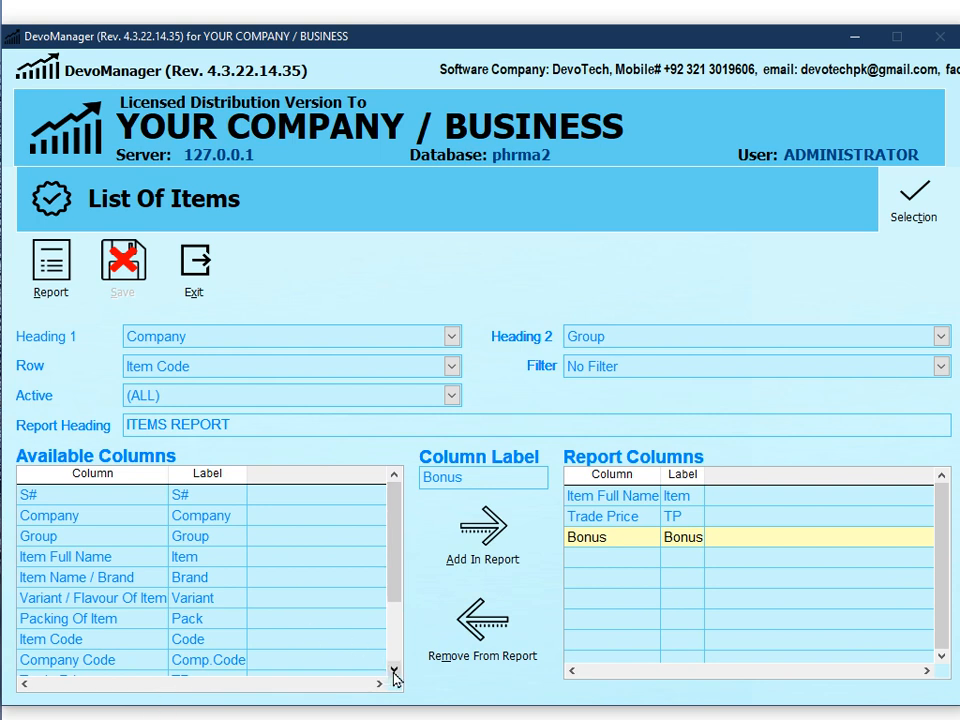
left_click(497, 636)
left_click(494, 636)
left_click(494, 636)
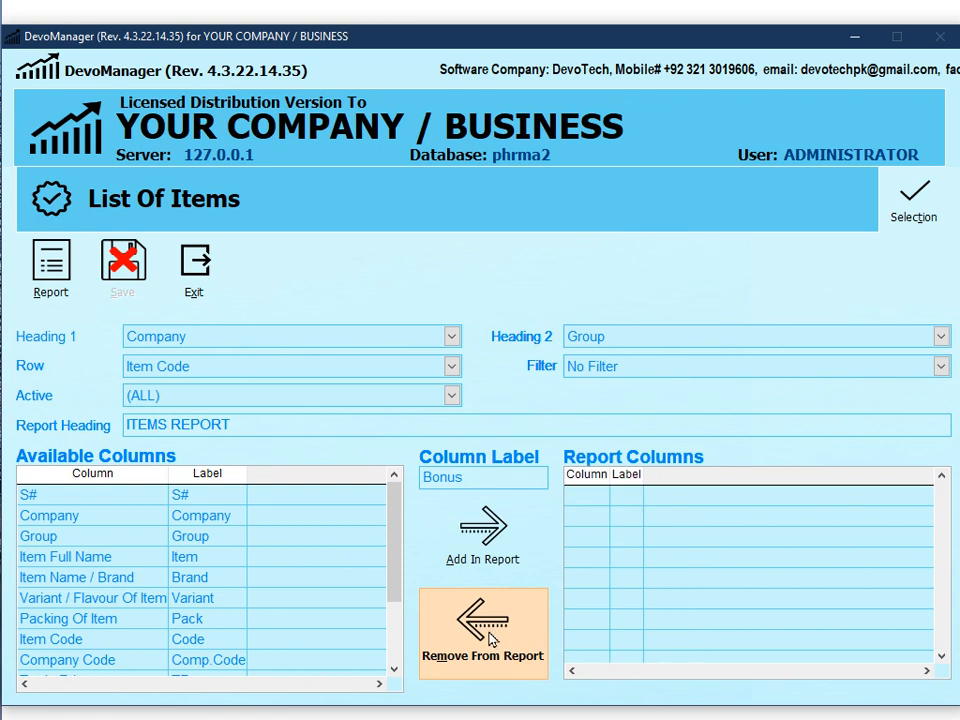
Step: Add the S# and Item Full Name columns to the report columns
left_click(140, 497)
left_click(462, 562)
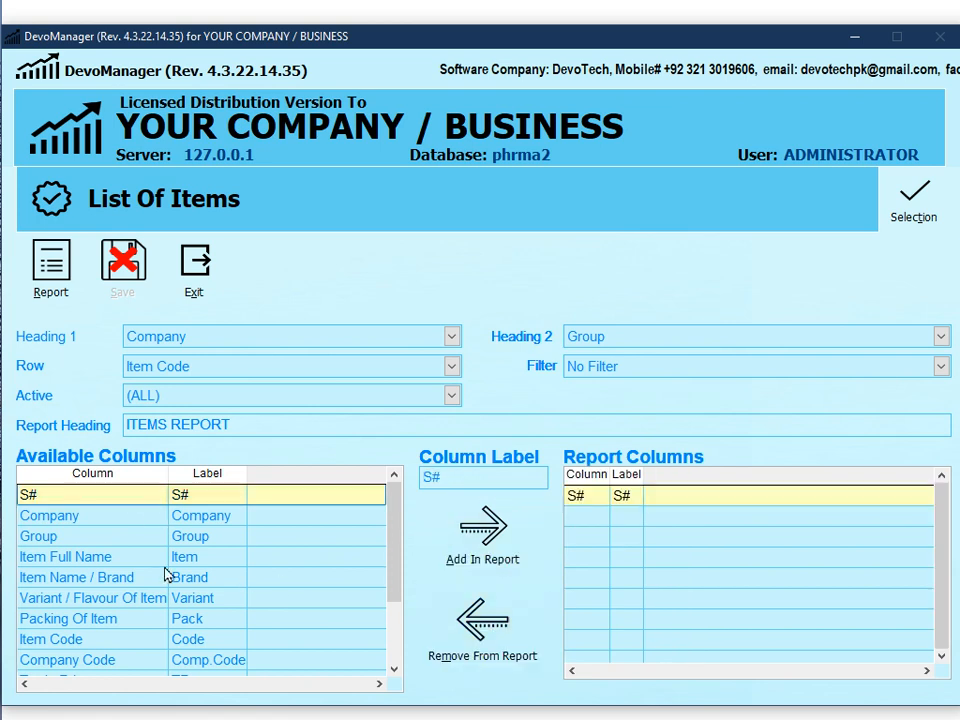
left_click(92, 559)
left_click(478, 557)
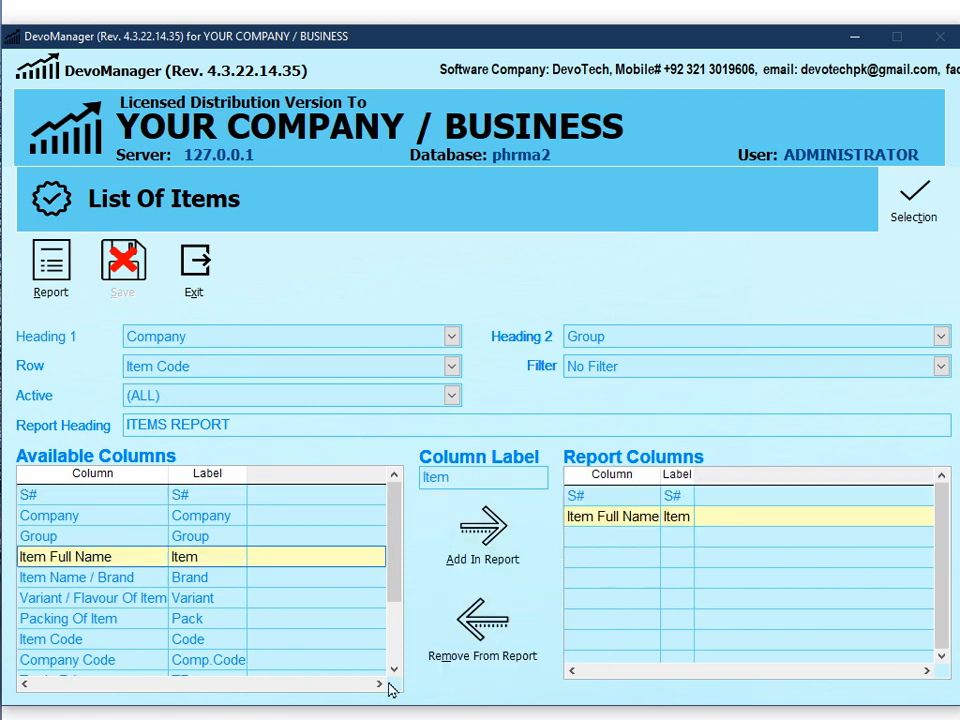
Step: Add the Trade Price column to the report with the label TRADE PRICE
left_click(392, 670)
left_click(392, 670)
left_click(392, 670)
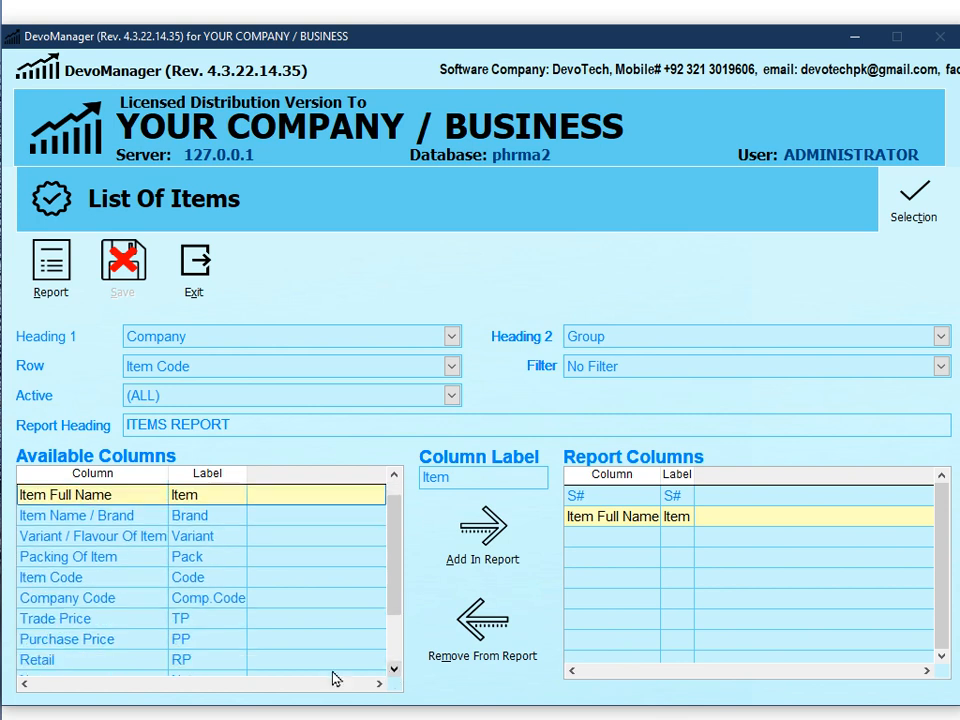
left_click(71, 618)
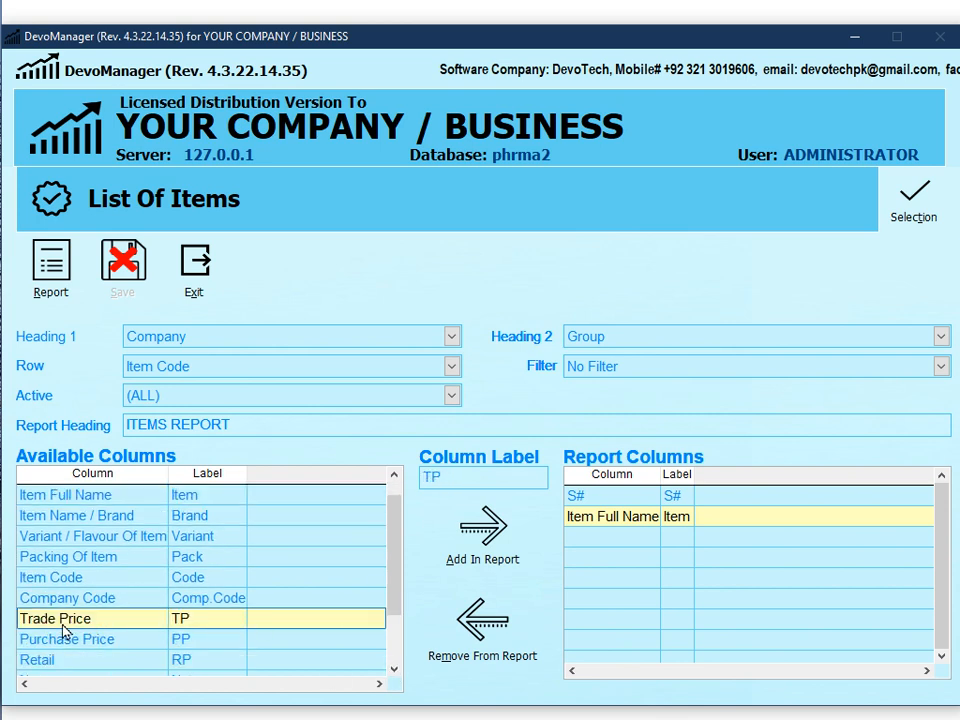
left_click_drag(466, 478, 407, 484)
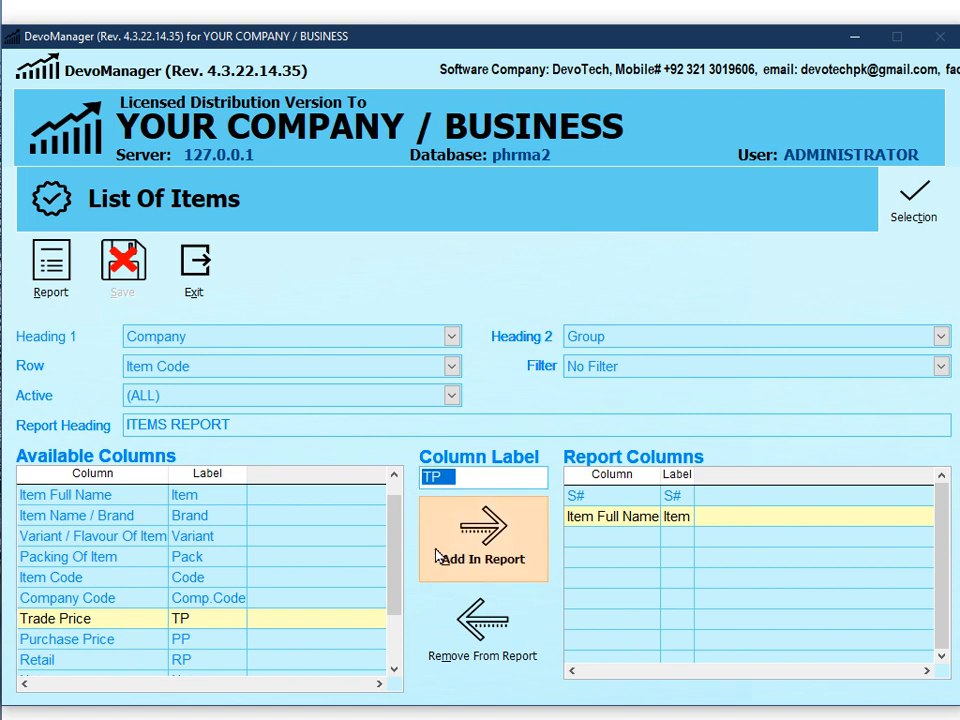
double_click(489, 488)
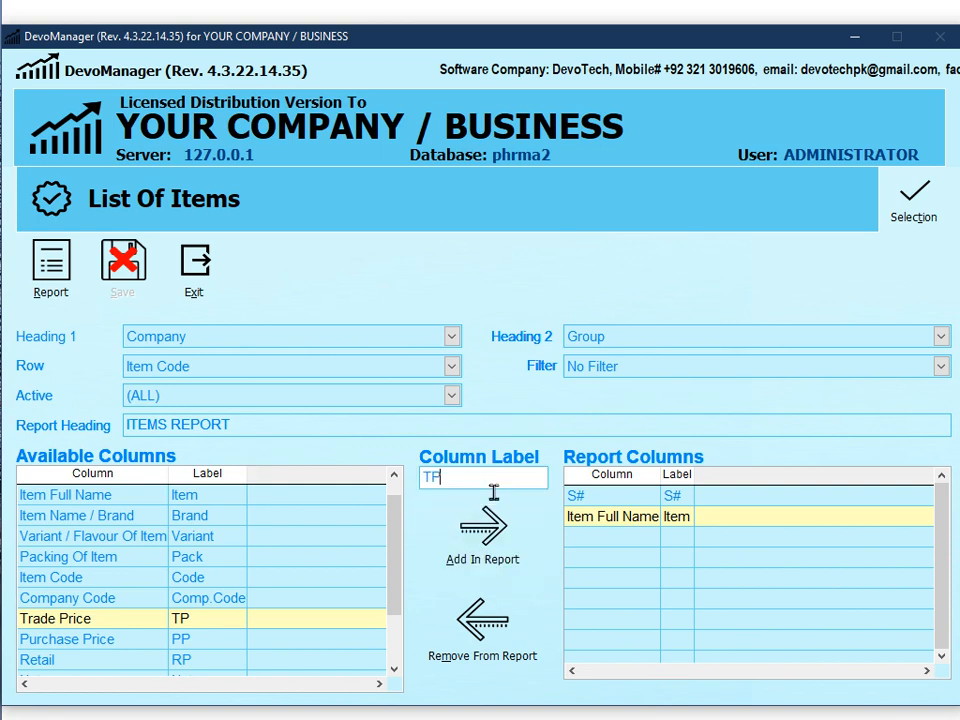
type("T")
left_click(481, 560)
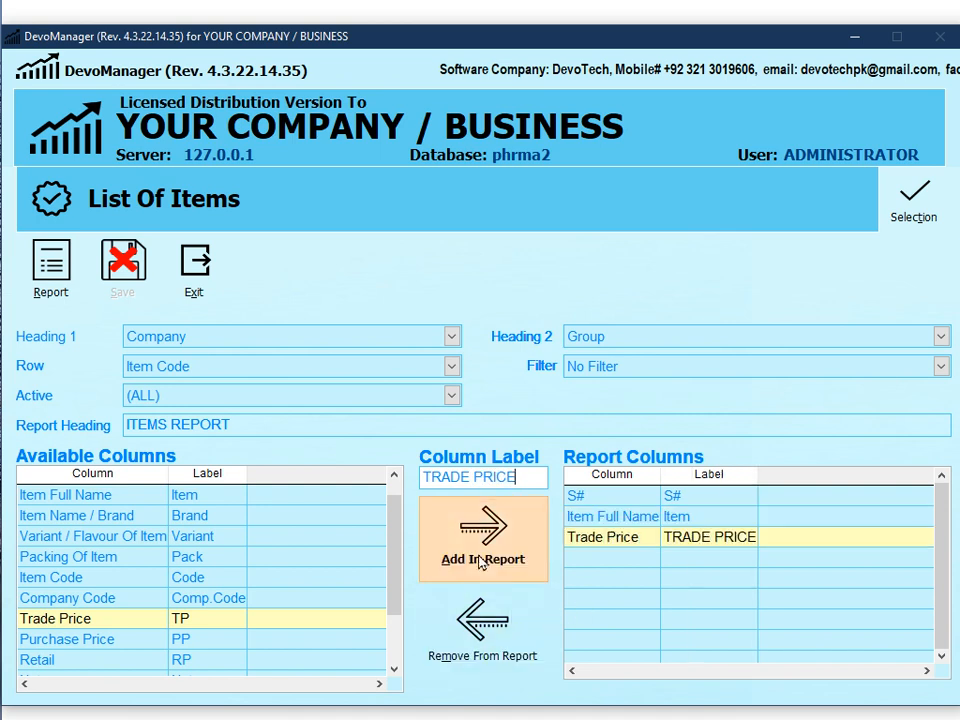
Step: Add the Bonus column to the report with the label FREE UNITS
left_click_drag(394, 612, 396, 662)
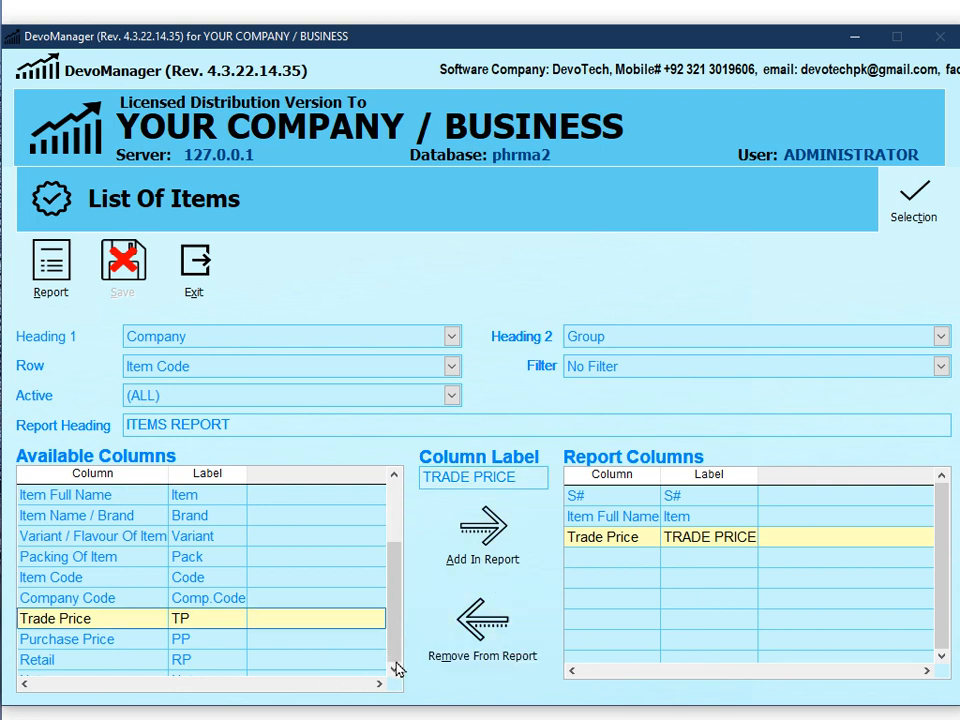
left_click(80, 598)
left_click(459, 488)
type("FREE UNITS")
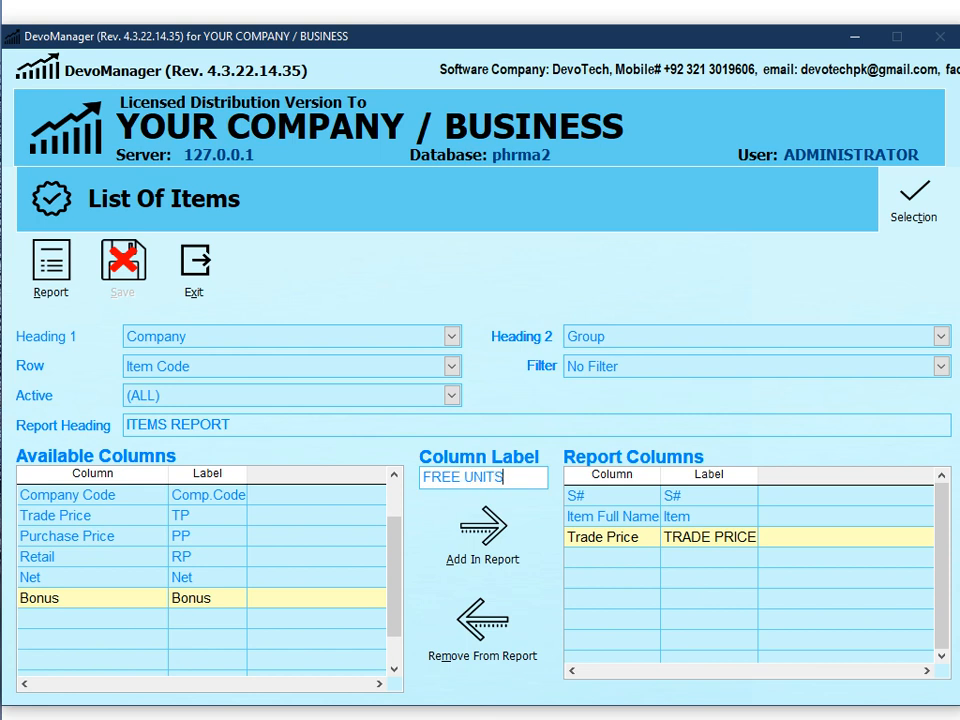
left_click(510, 570)
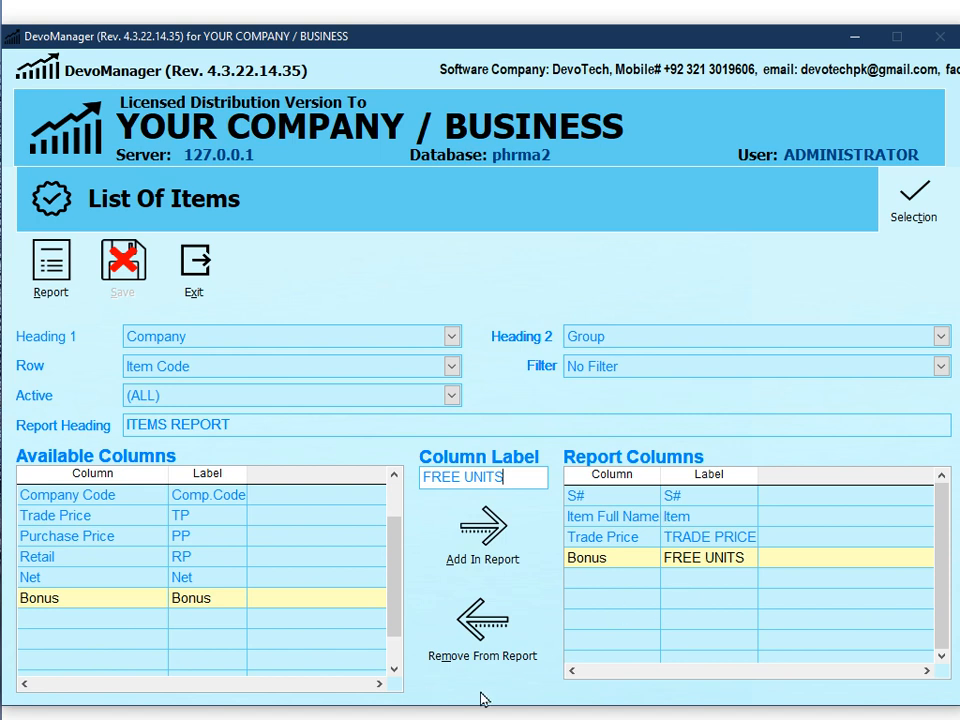
Step: Generate the items report and enlarge its Excel workbook window to fill most of the screen
left_click(48, 288)
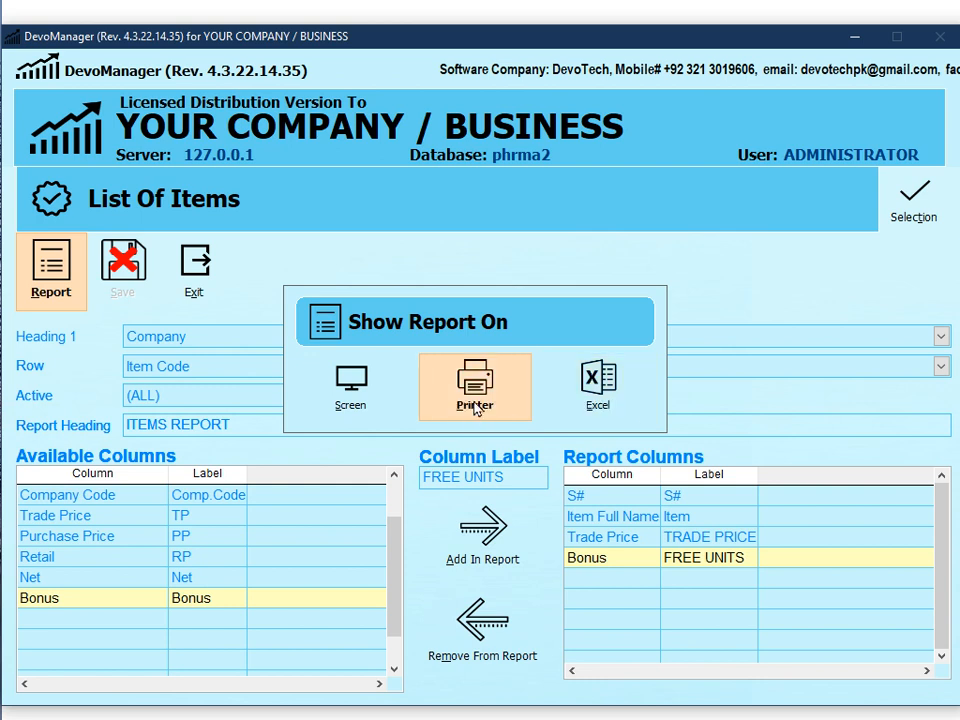
left_click(360, 399)
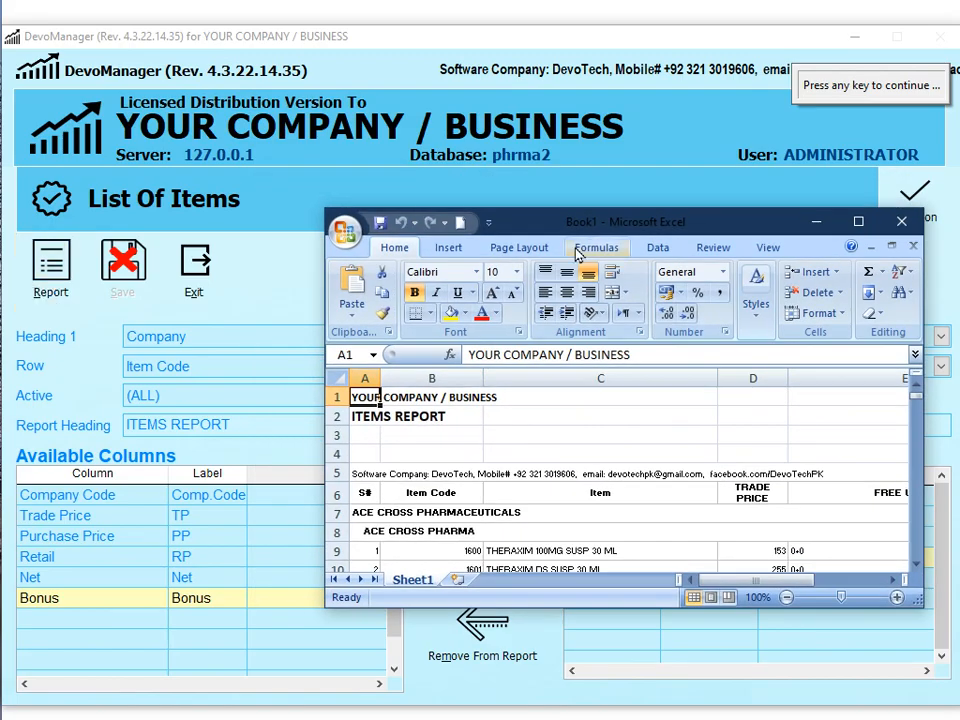
left_click_drag(640, 222, 323, 25)
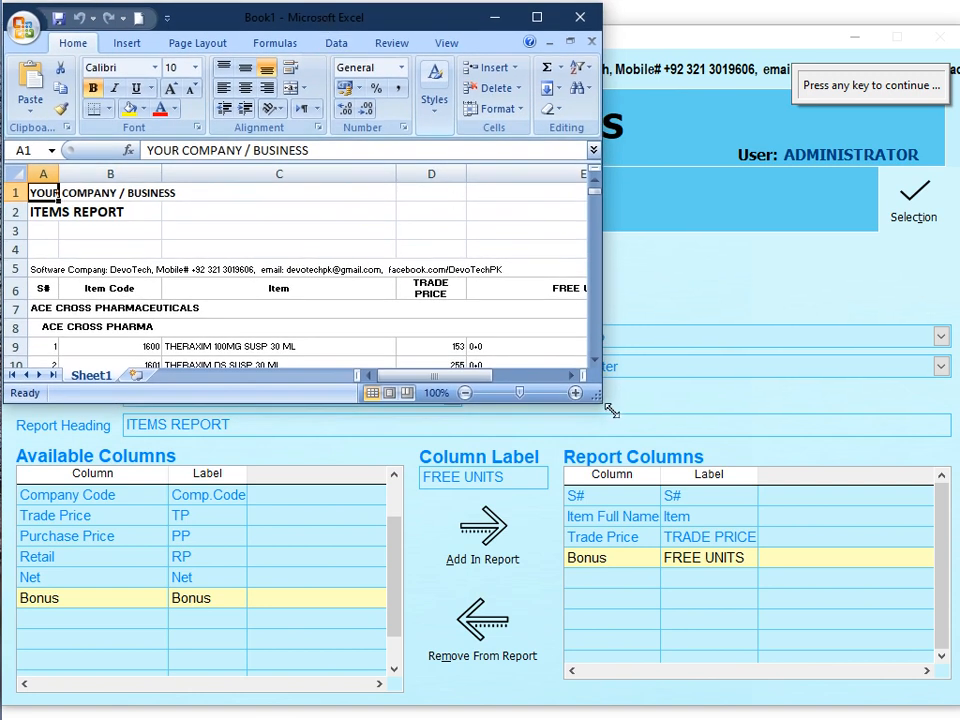
left_click_drag(610, 409, 955, 714)
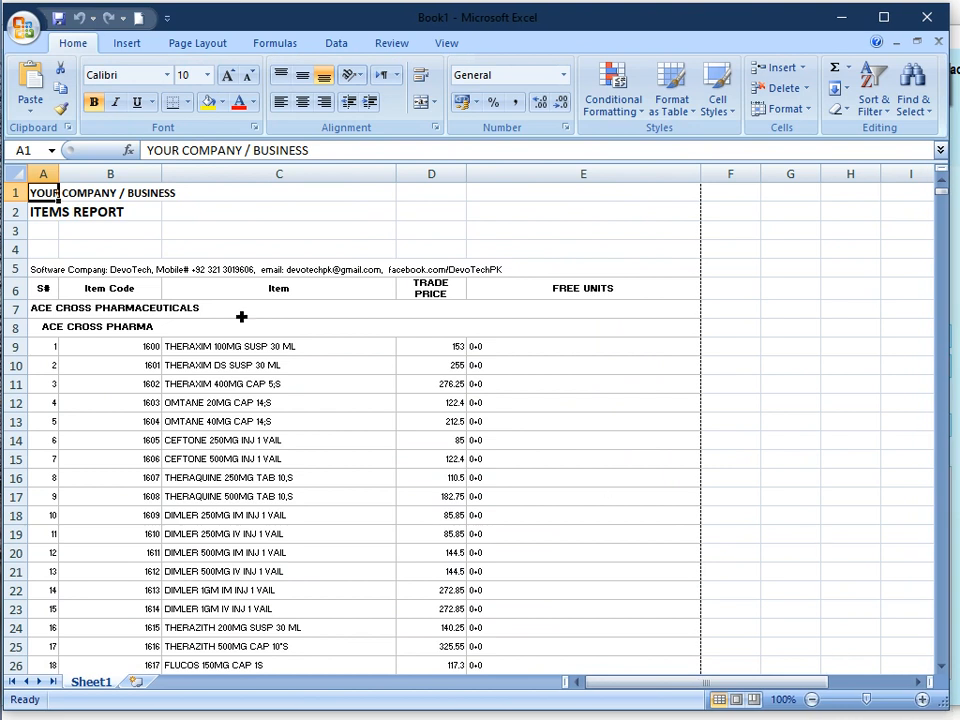
Step: Check the company name, report title and column headings from S# to FREE UNITS in the generated workbook
left_click_drag(47, 196, 160, 196)
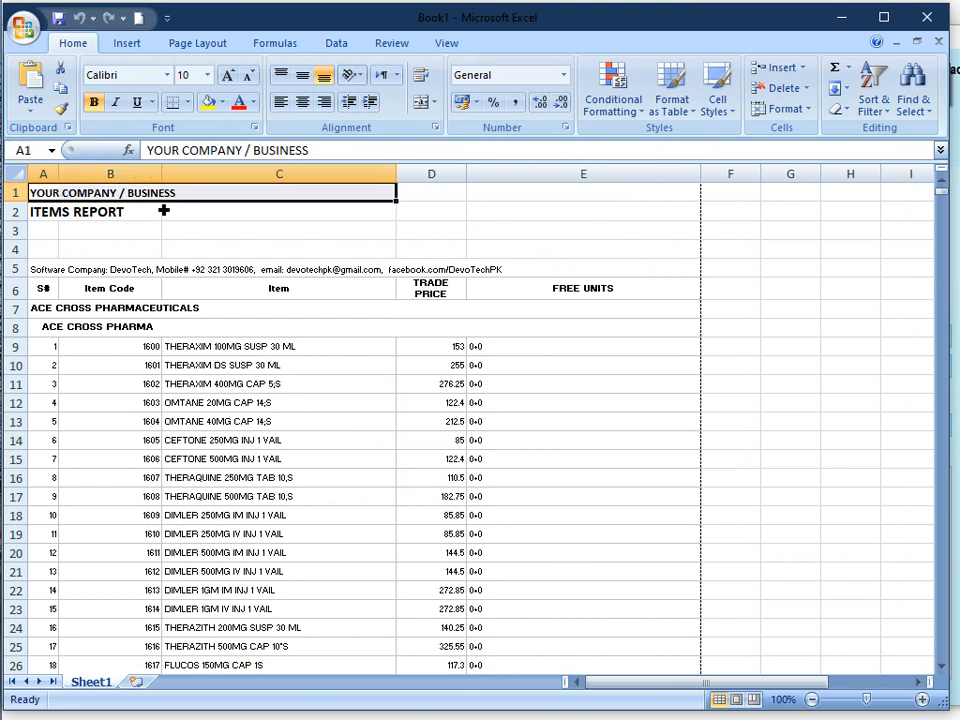
left_click_drag(47, 214, 101, 216)
left_click(48, 238)
key("Up")
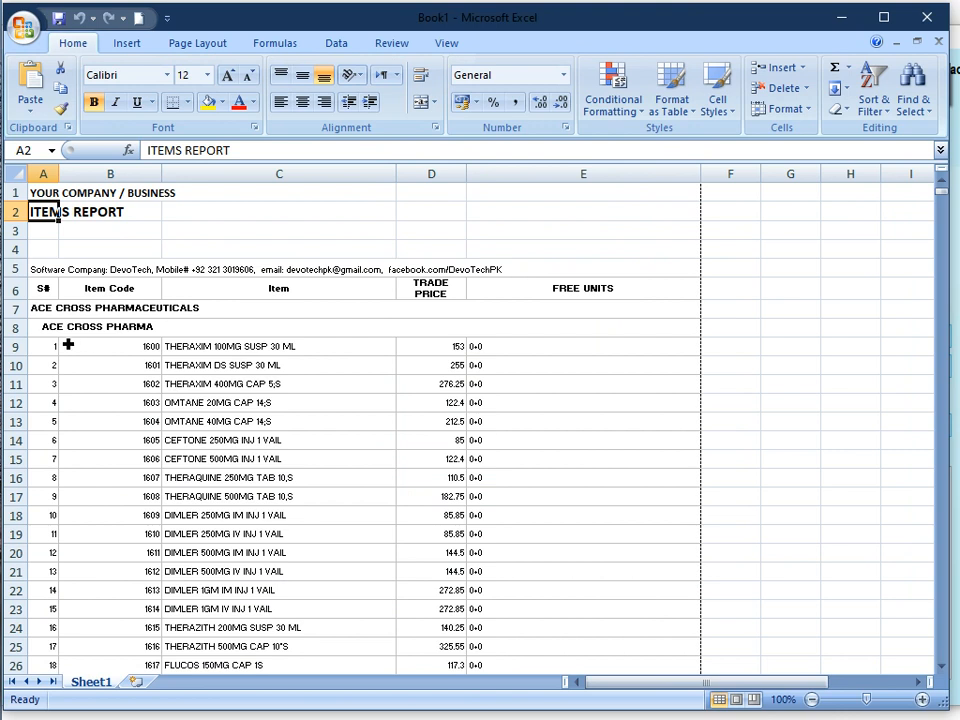
left_click(45, 289)
left_click(130, 293)
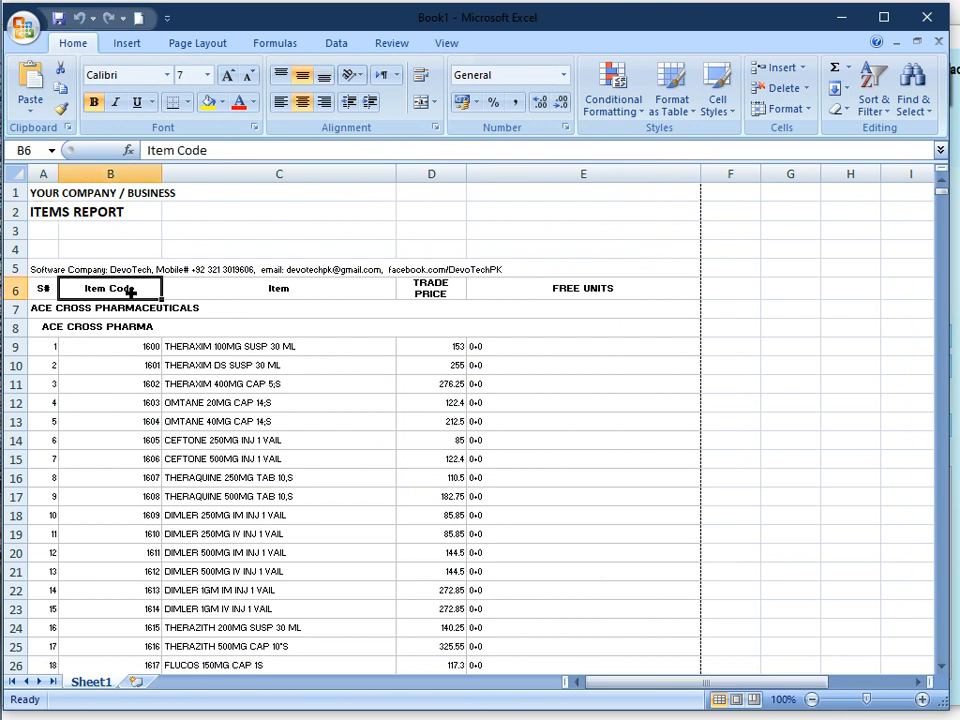
left_click(254, 293)
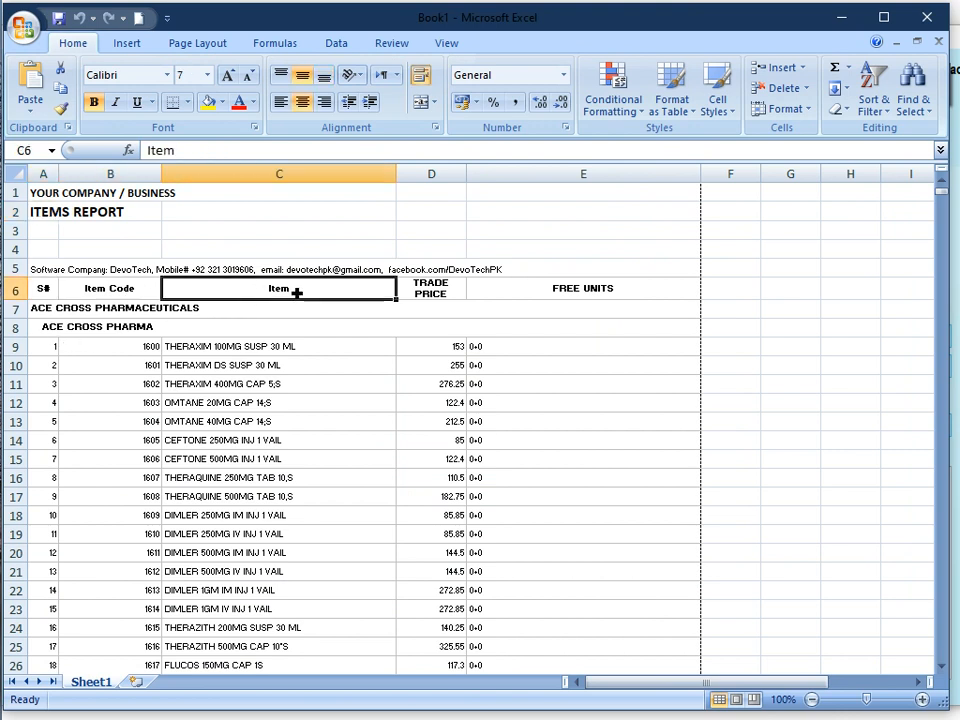
left_click(437, 293)
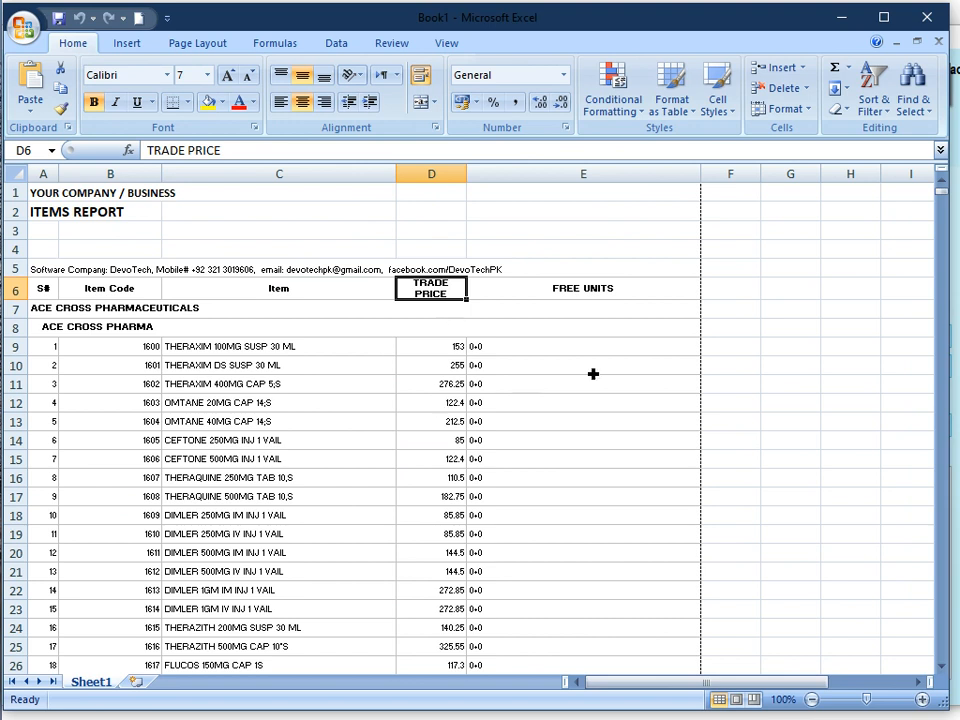
left_click(594, 294)
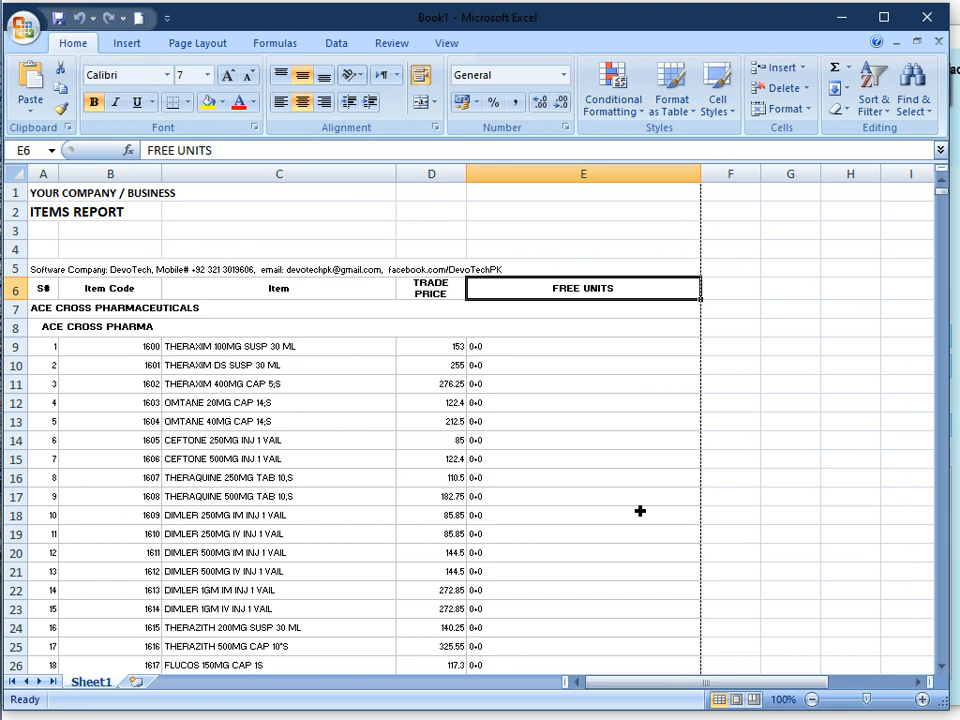
Step: Enlarge the sheet view to 130% and check each column's value in the first item row
left_click(105, 350)
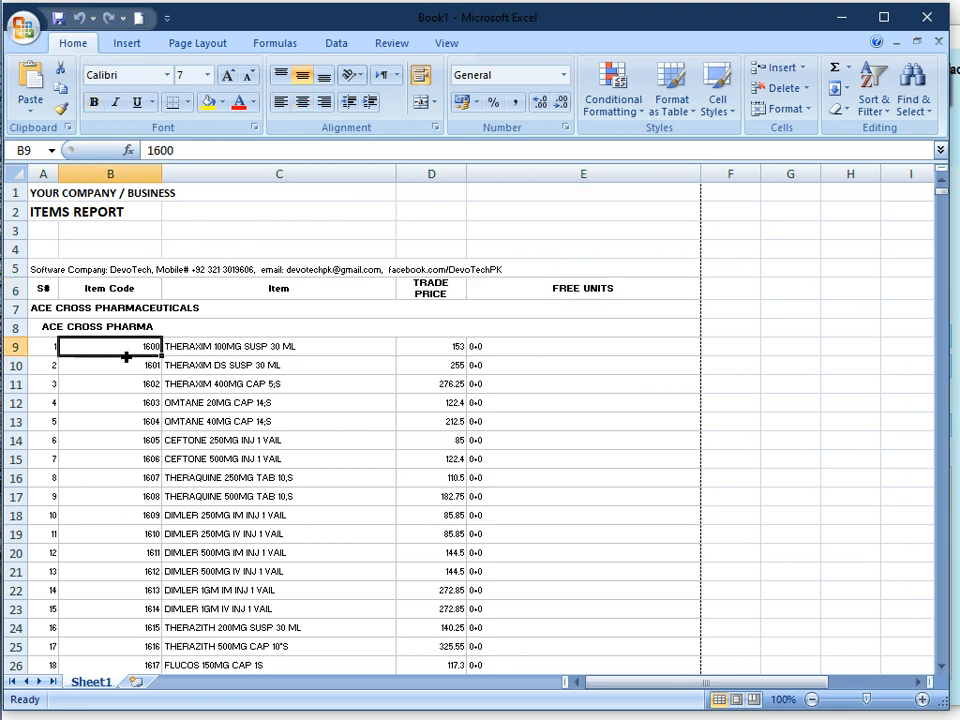
left_click(924, 702)
left_click(924, 702)
left_click(924, 702)
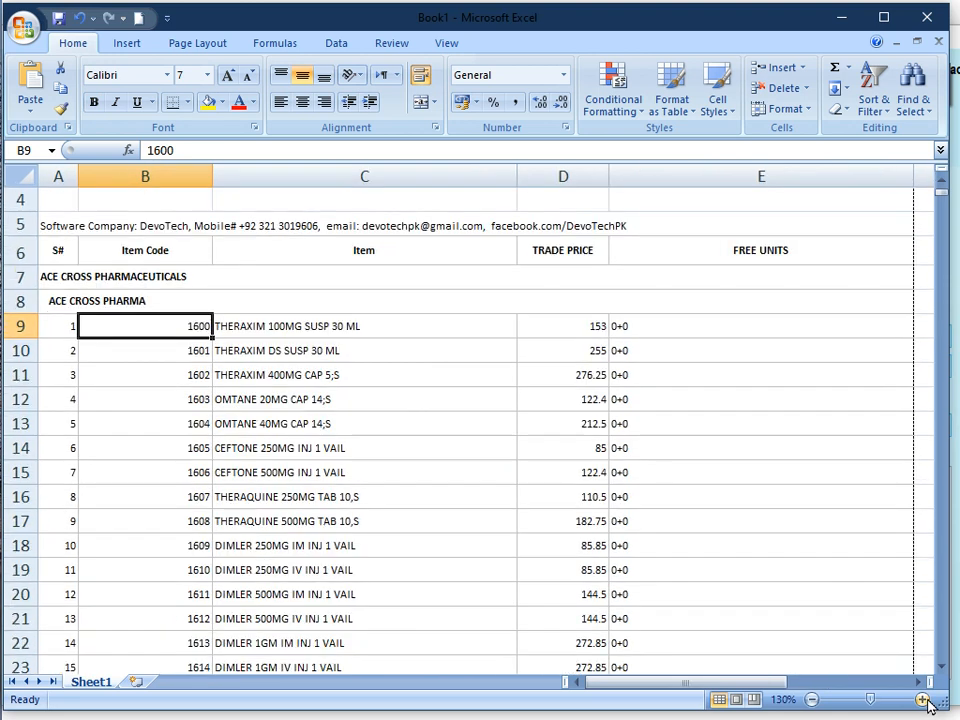
scroll(601, 470, "up", 1)
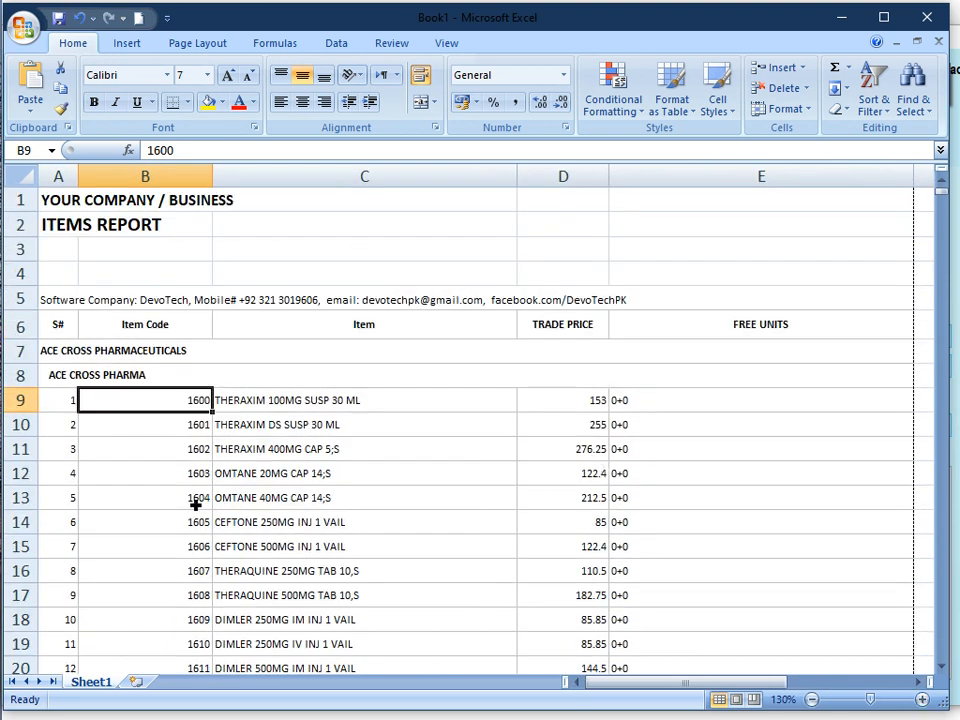
left_click(69, 403)
left_click(157, 411)
left_click(355, 410)
left_click(600, 410)
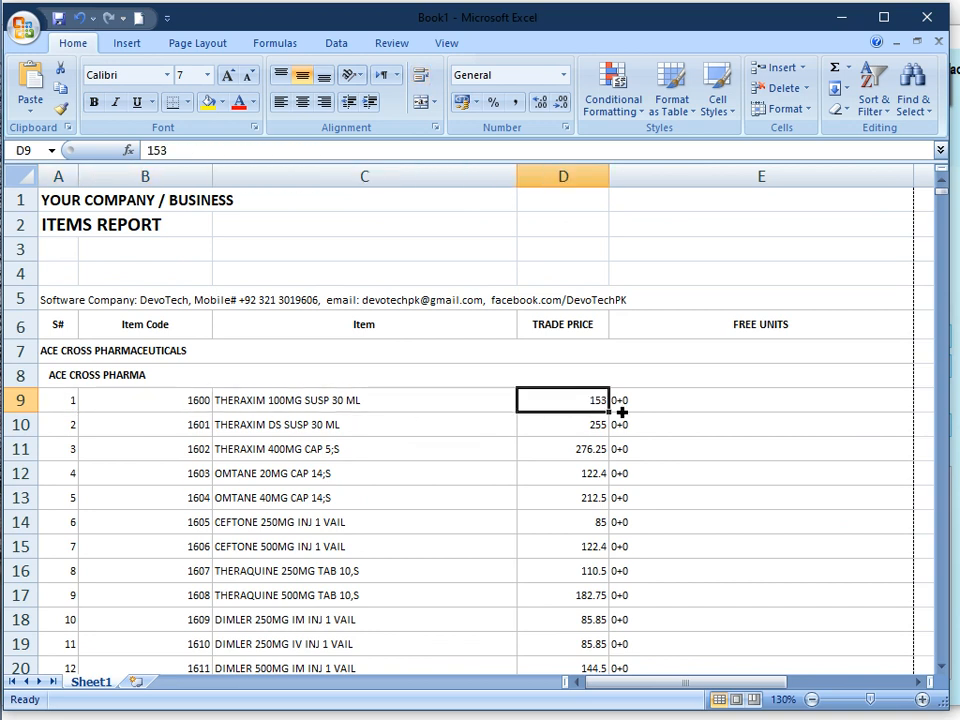
left_click(734, 406)
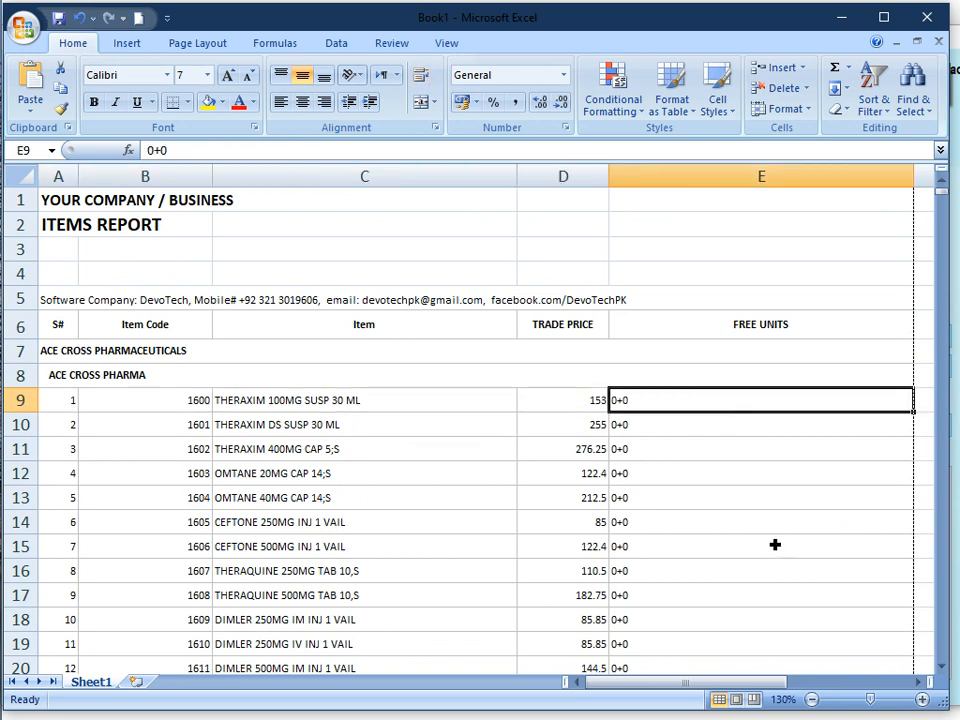
Step: Examine how the items are grouped under company and group headings further down the report
scroll(775, 546, "down", 10)
scroll(775, 546, "up", 10)
left_click(110, 354)
left_click(115, 375)
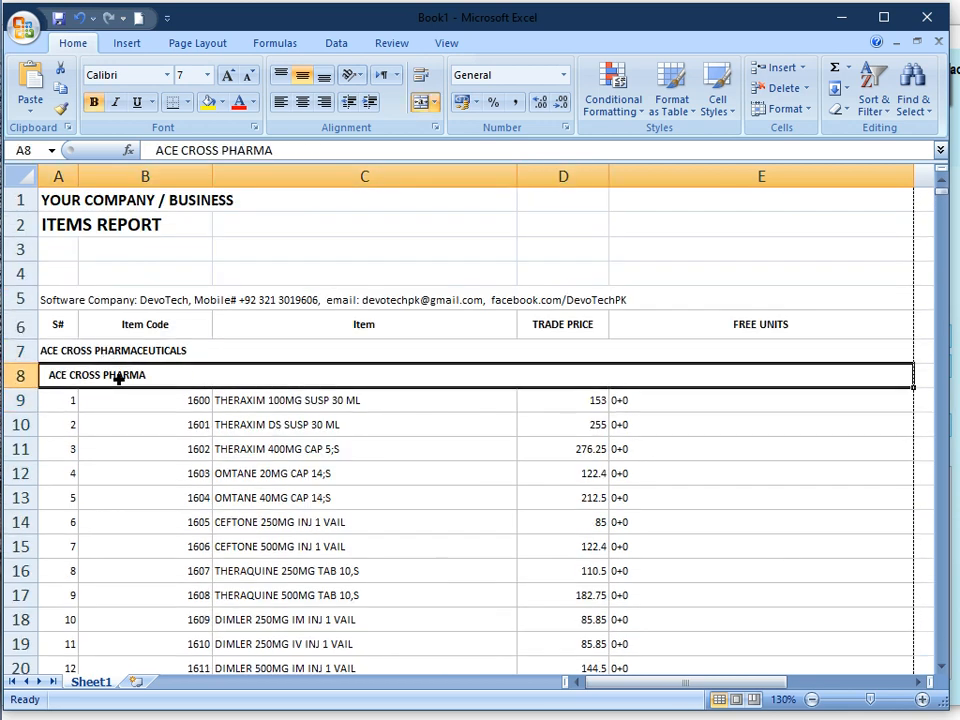
left_click(222, 401)
scroll(268, 428, "down", 8)
scroll(268, 428, "down", 2)
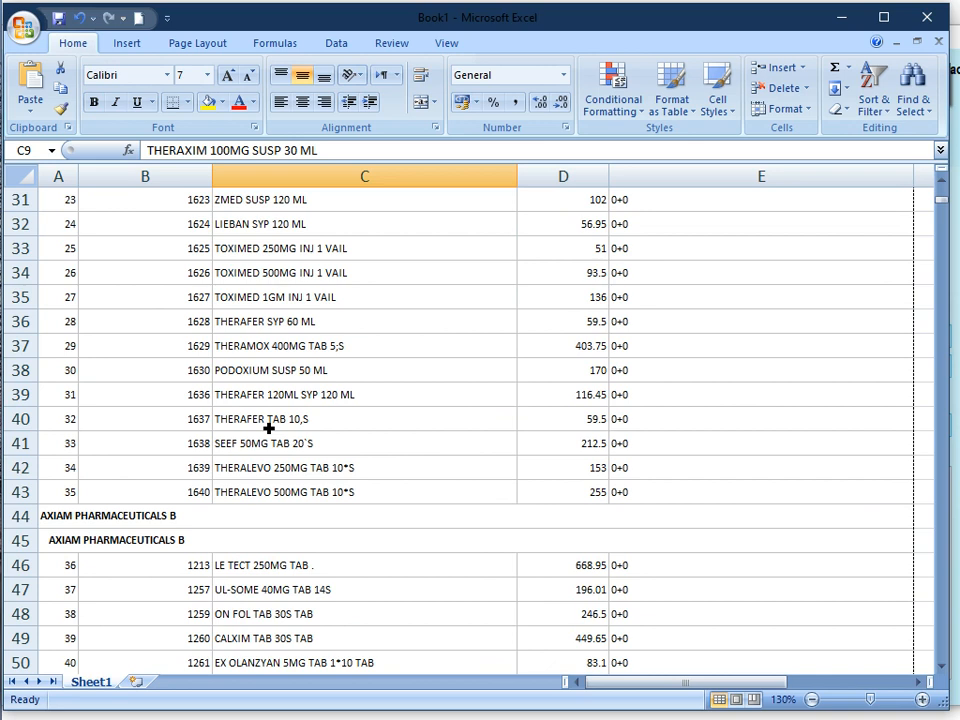
left_click(205, 518)
scroll(331, 539, "down", 3)
scroll(326, 519, "up", 2)
scroll(315, 416, "down", 6)
scroll(312, 477, "down", 20)
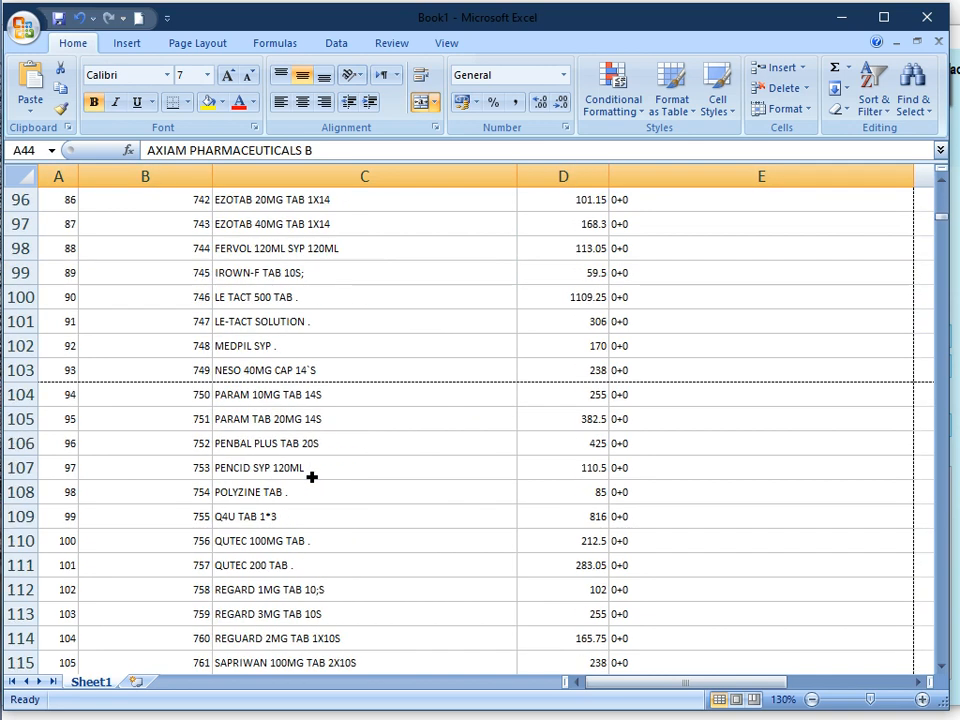
Step: Locate the BOSCH PHARMACEUTICAL (PVT) LTD company heading further down the report, and switch back to DevoManager
scroll(312, 477, "down", 2)
left_click(200, 540)
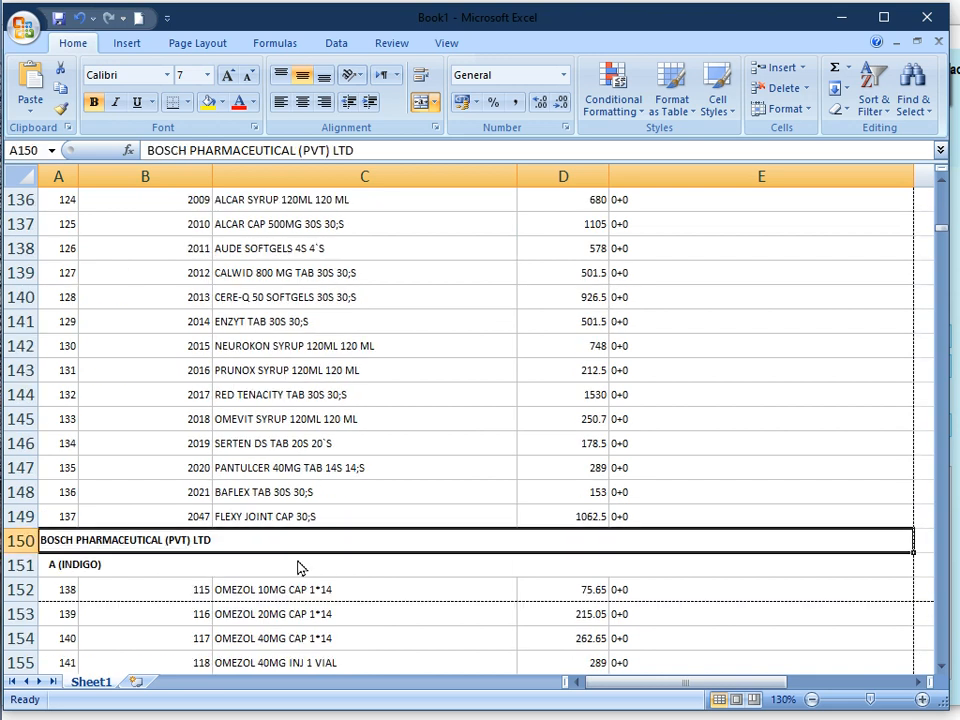
key("alt+Tab")
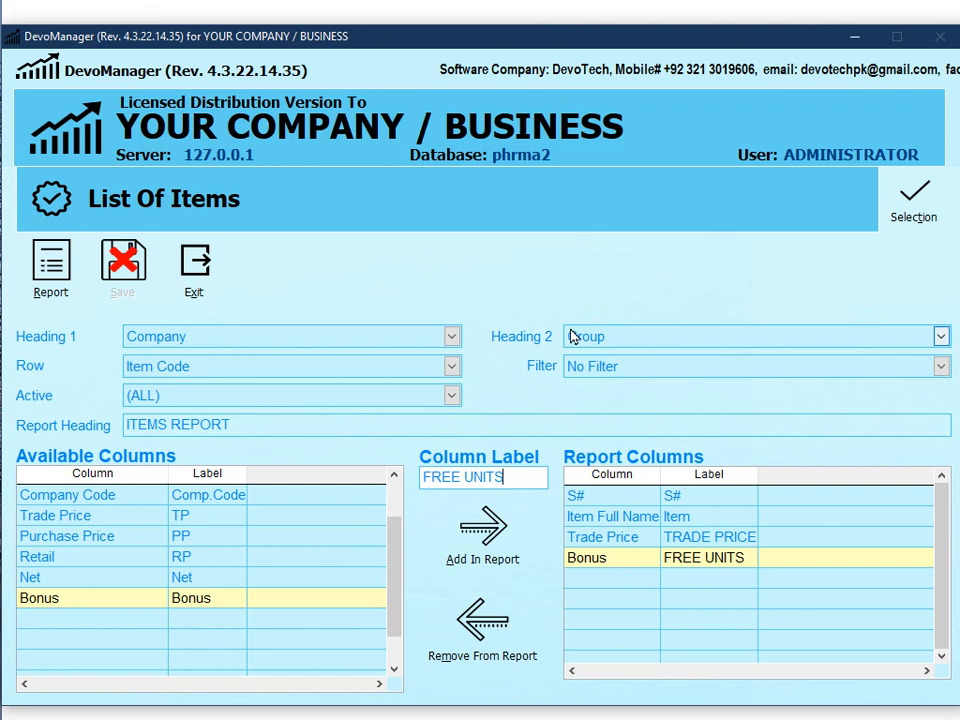
Step: Restrict the items report to the company AXIAM PHARMACEUTICALS B in the additional selections and save the criteria
left_click(918, 205)
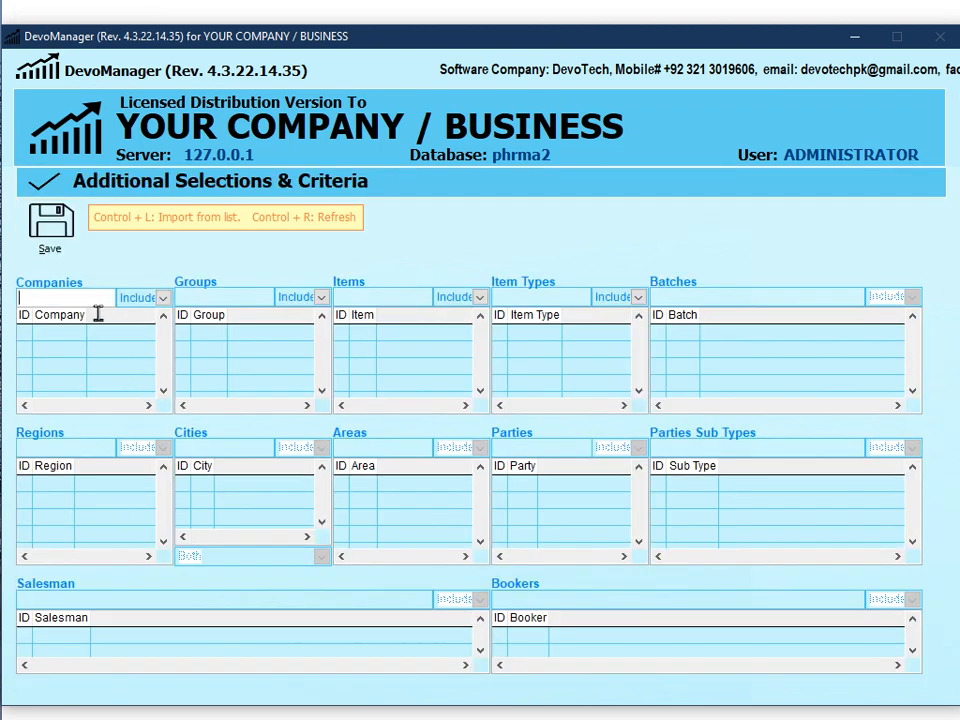
type("AX")
key("Return")
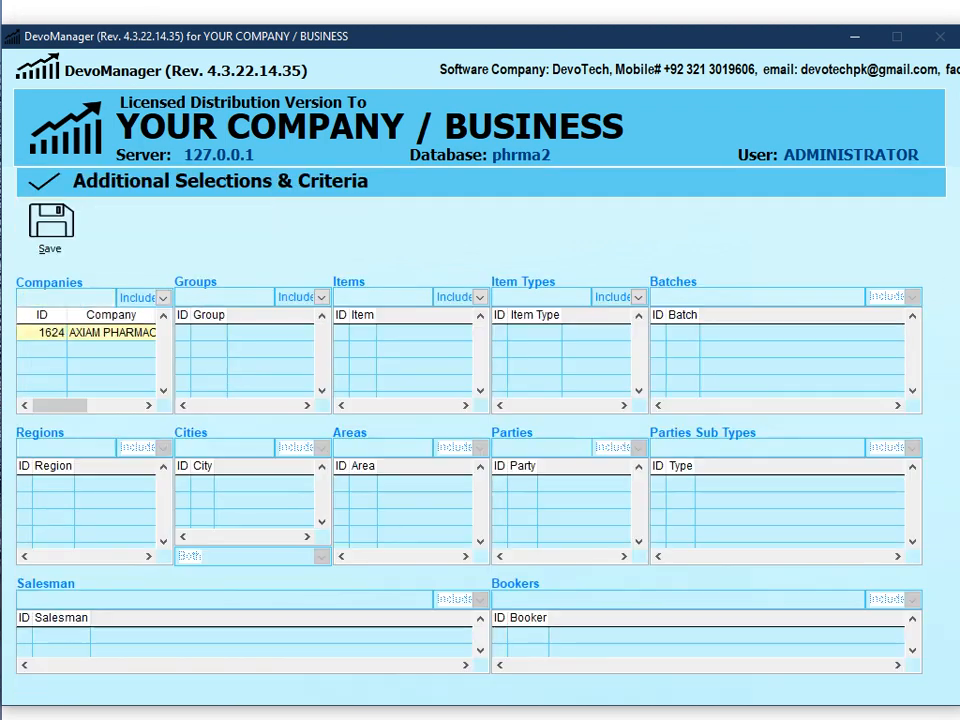
left_click(55, 245)
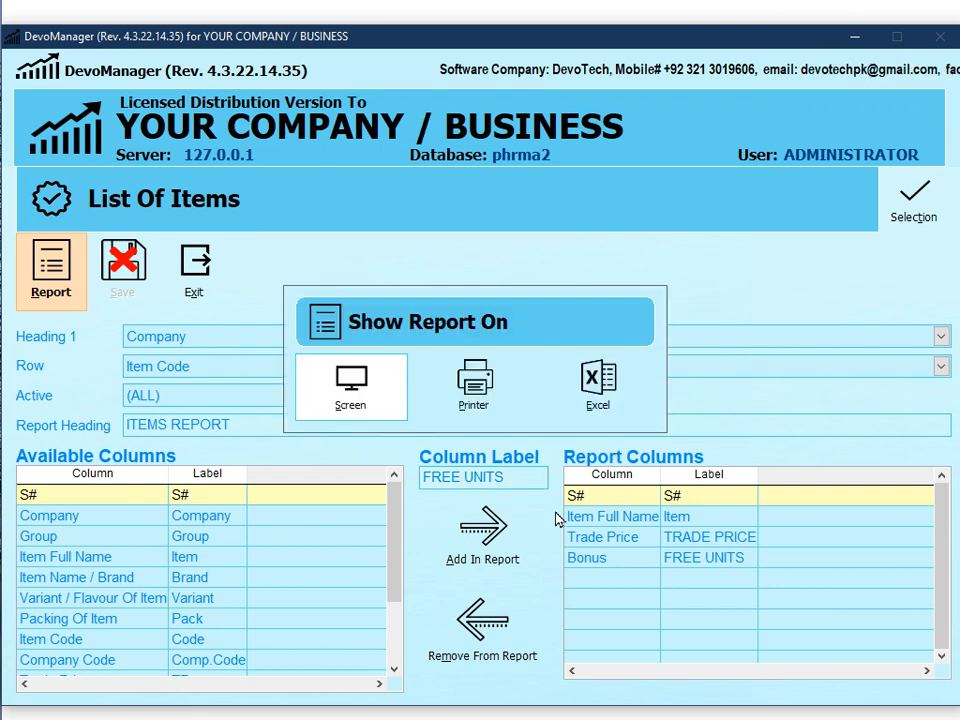
Step: Generate the filtered items report and review its company heading, group heading and item rows in the Excel workbook
left_click(370, 408)
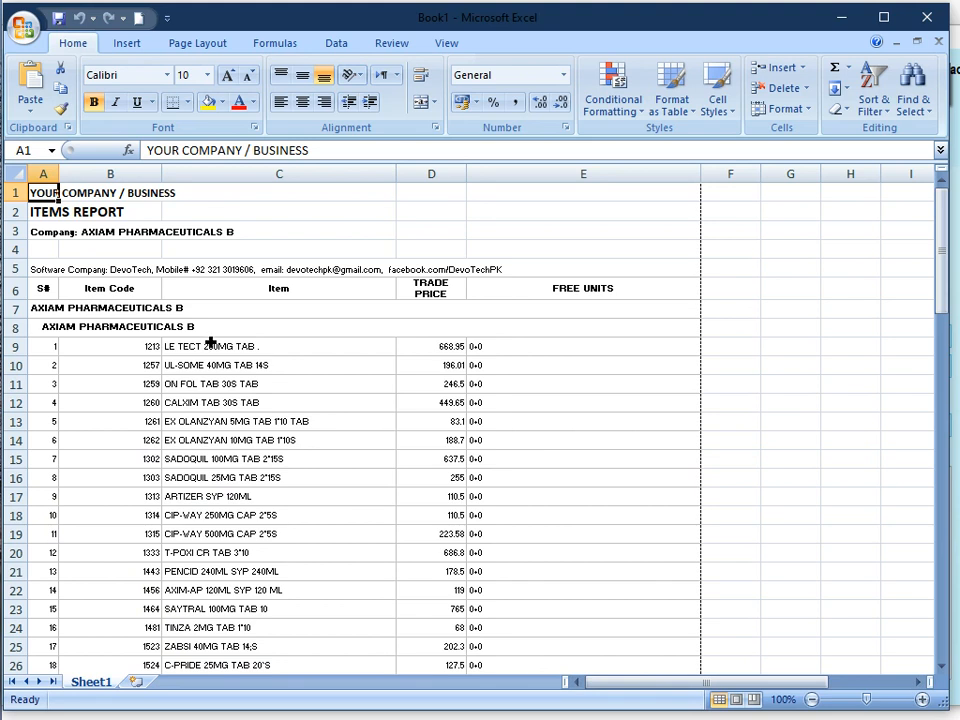
left_click(212, 326)
scroll(253, 405, "down", 20)
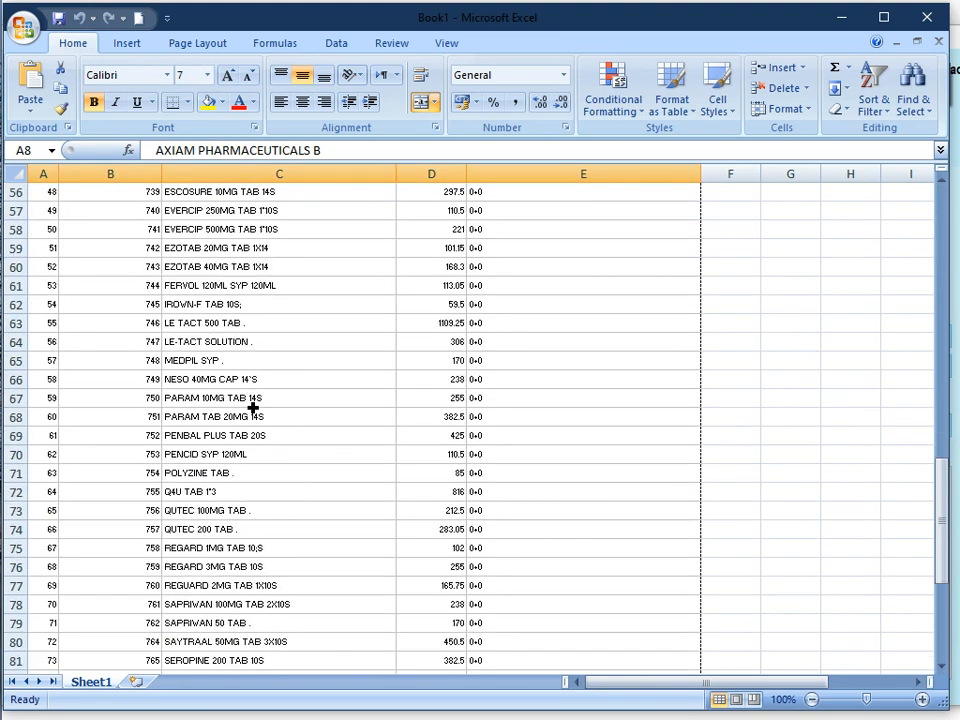
scroll(253, 405, "up", 20)
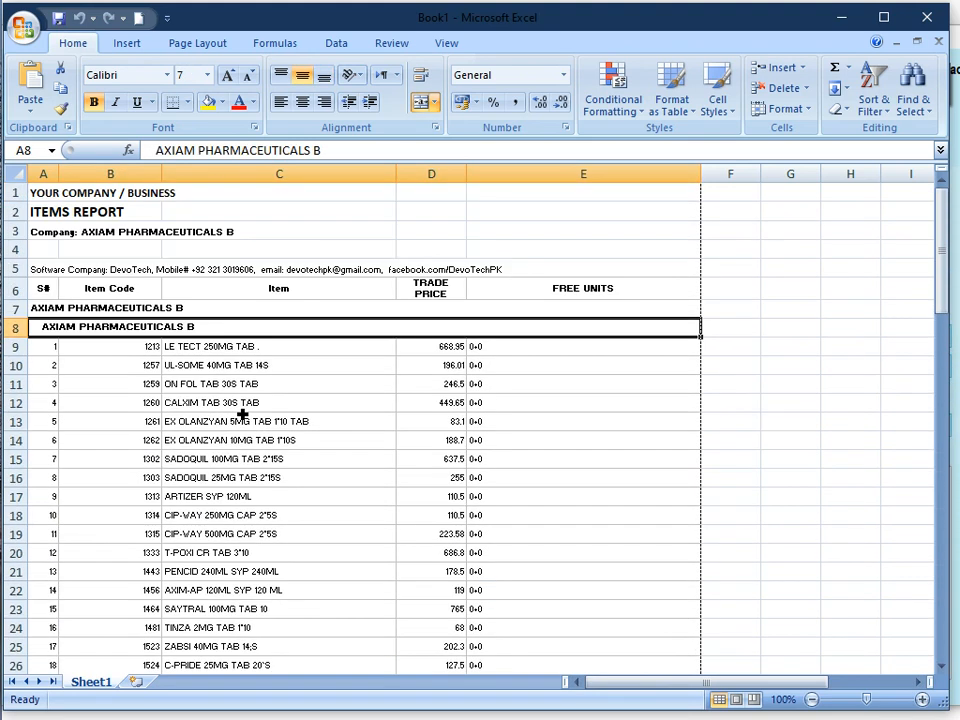
Step: Switch back to DevoManager and close the List Of Items report screen
left_click(8, 717)
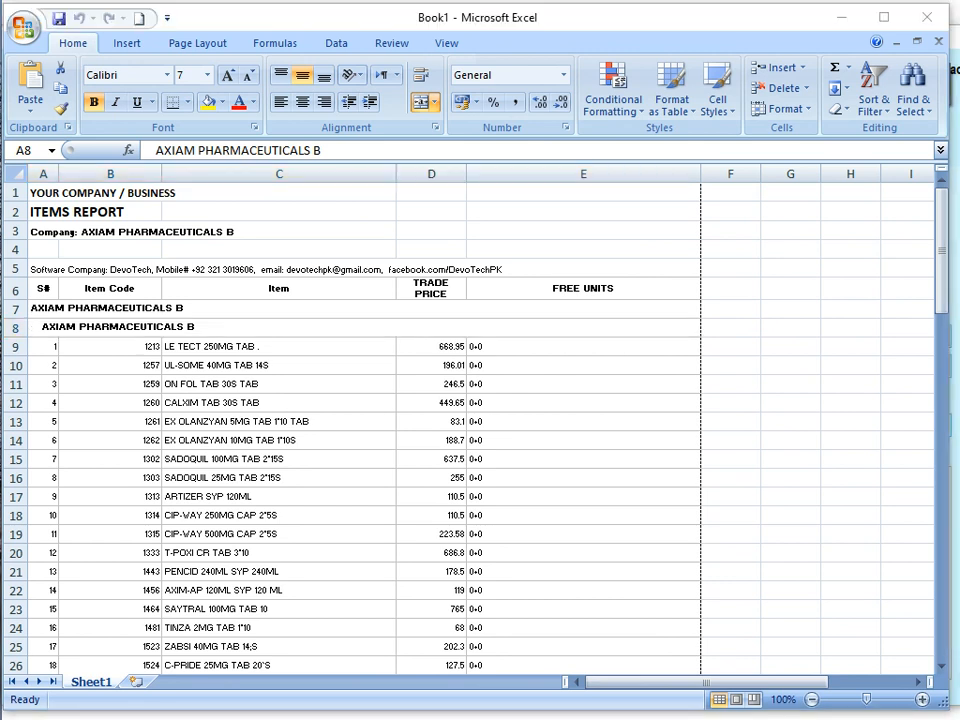
left_click(16, 706)
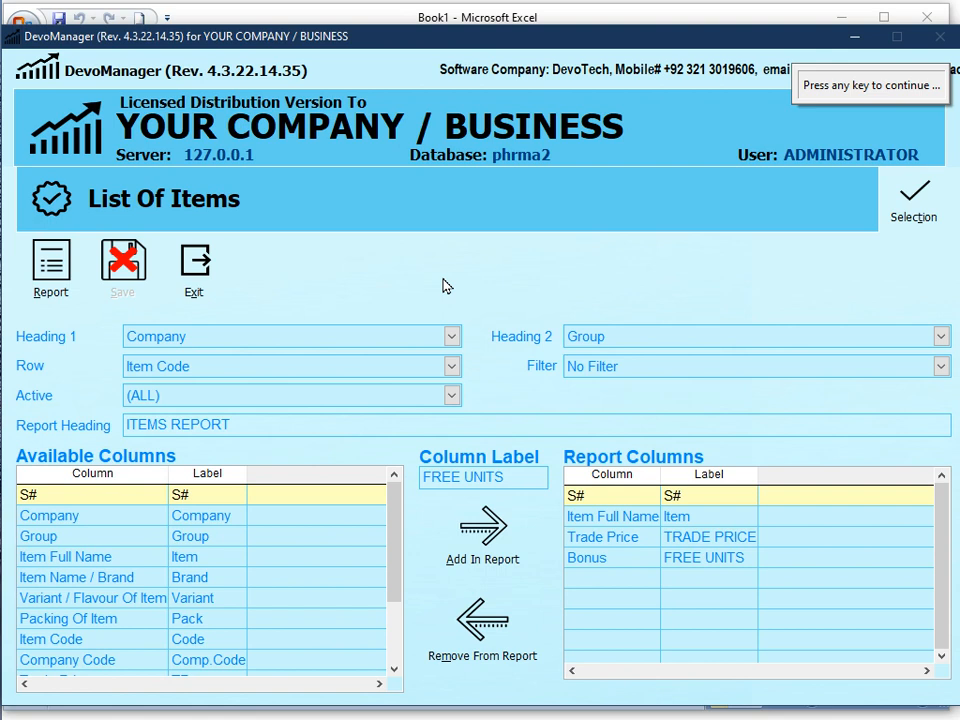
left_click(195, 300)
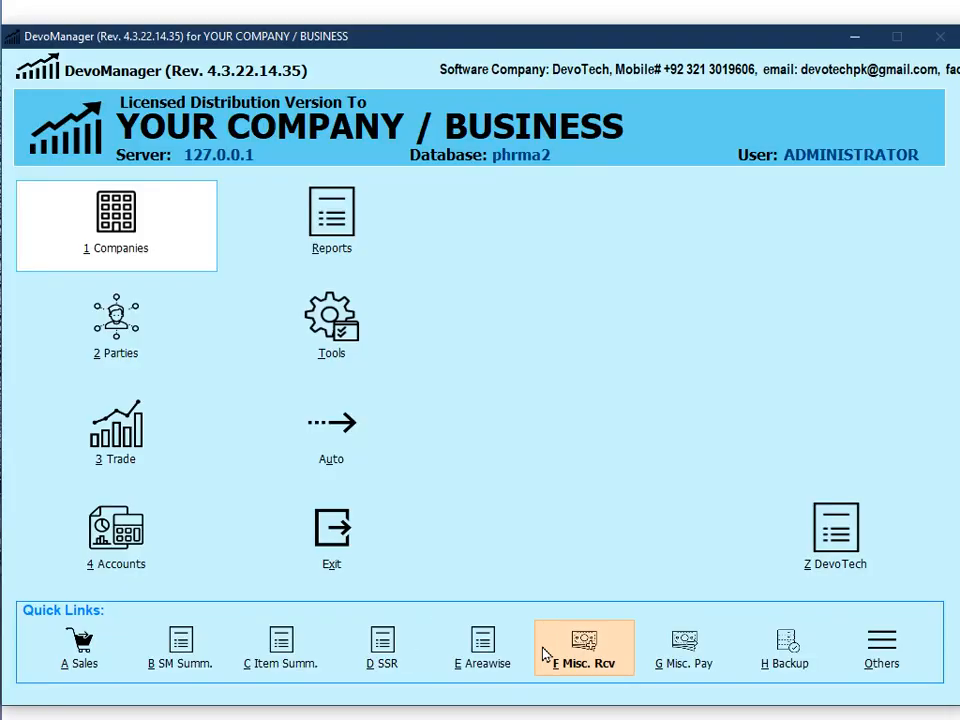
left_click(345, 226)
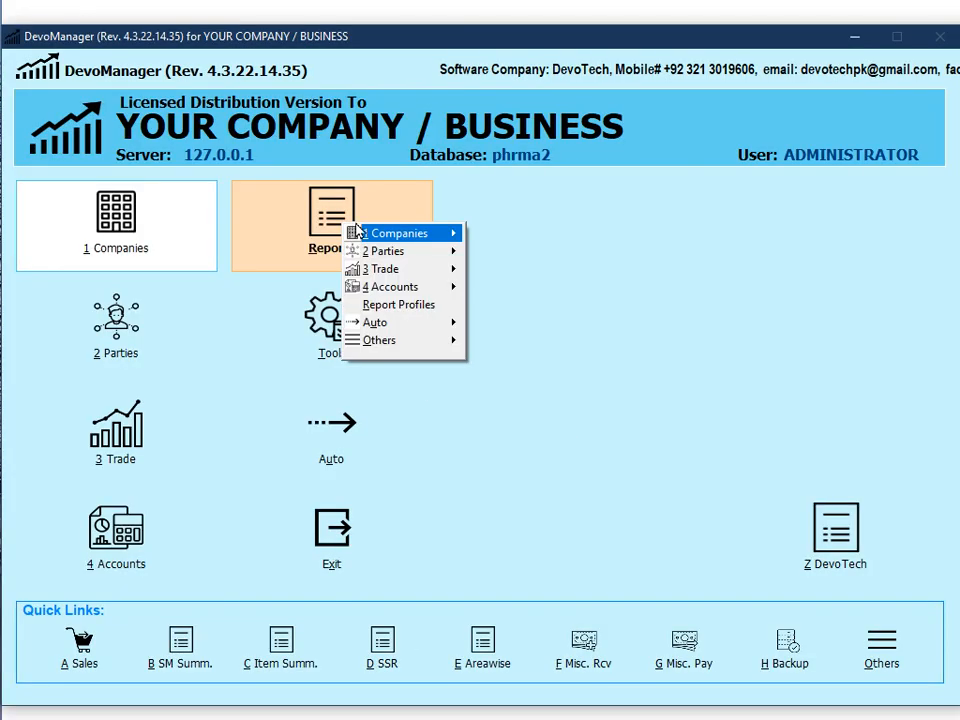
mouse_move(409, 233)
mouse_move(291, 240)
mouse_move(703, 304)
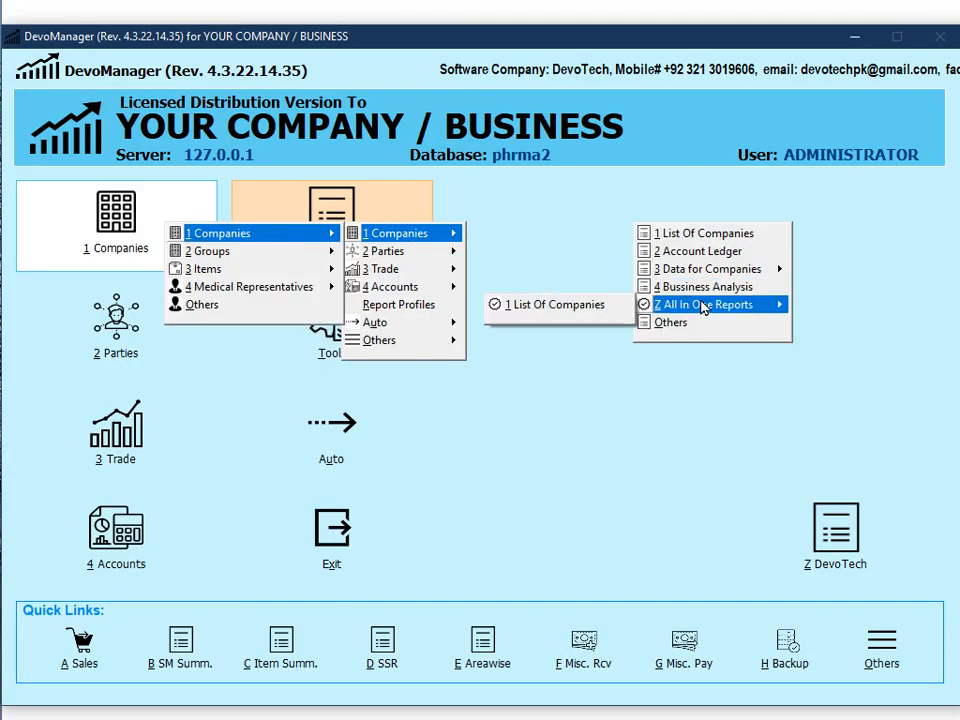
left_click(562, 306)
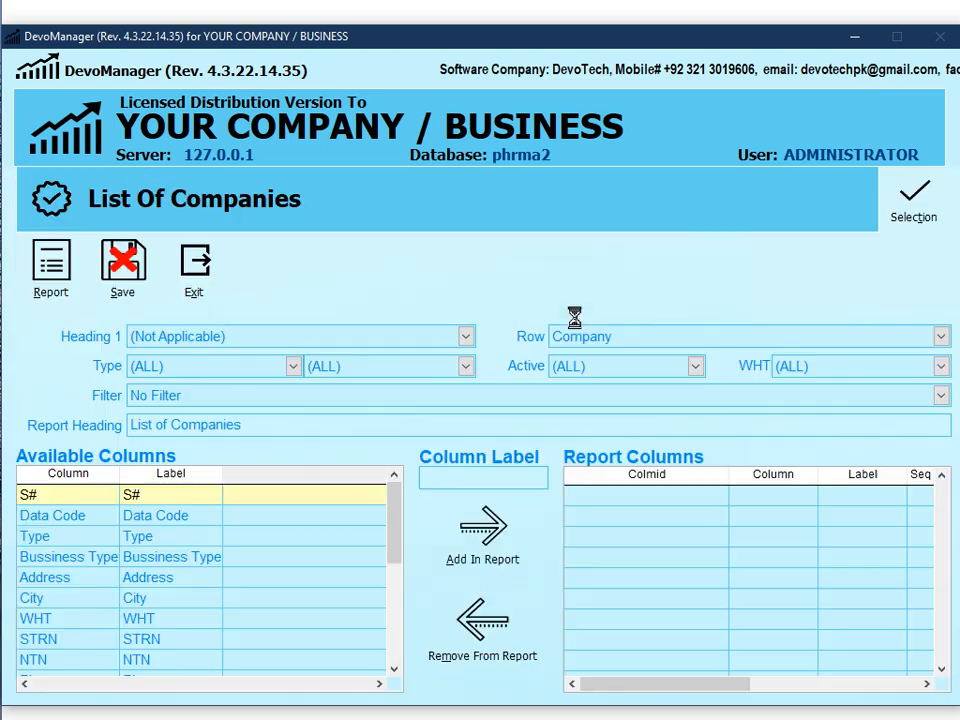
left_click(195, 264)
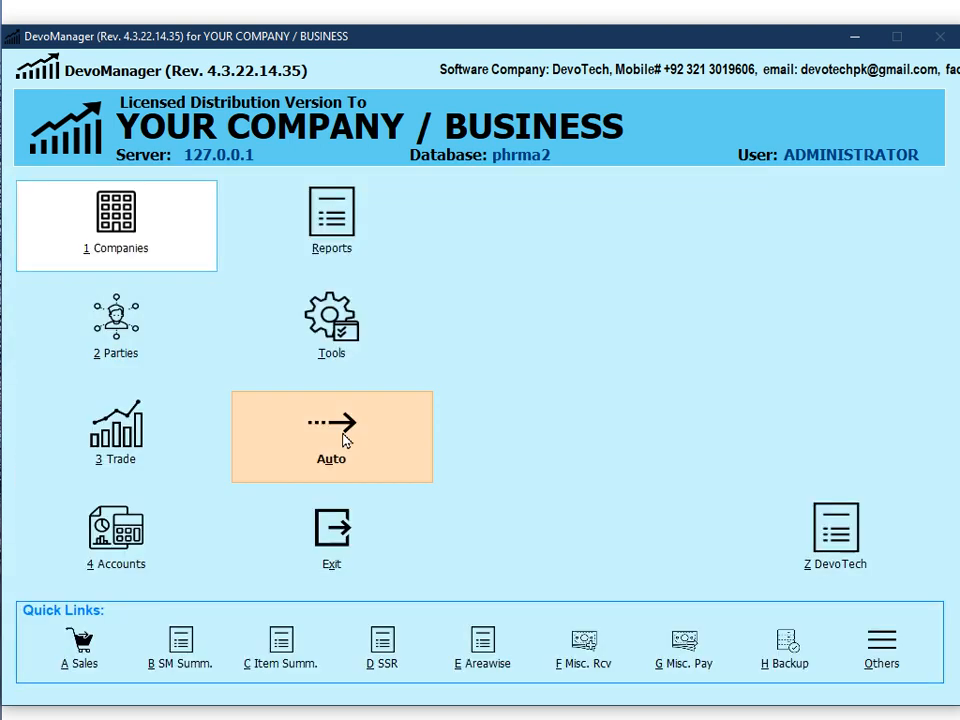
Step: Open the List Of Companies report from the All In One Reports for companies
left_click(358, 236)
mouse_move(380, 239)
mouse_move(325, 246)
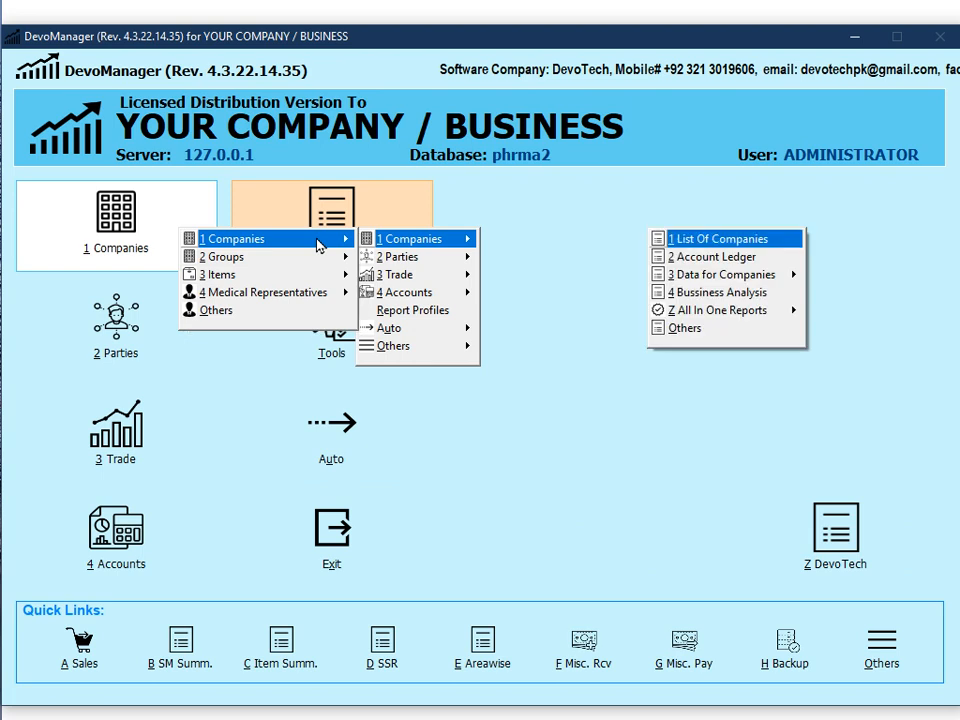
mouse_move(716, 312)
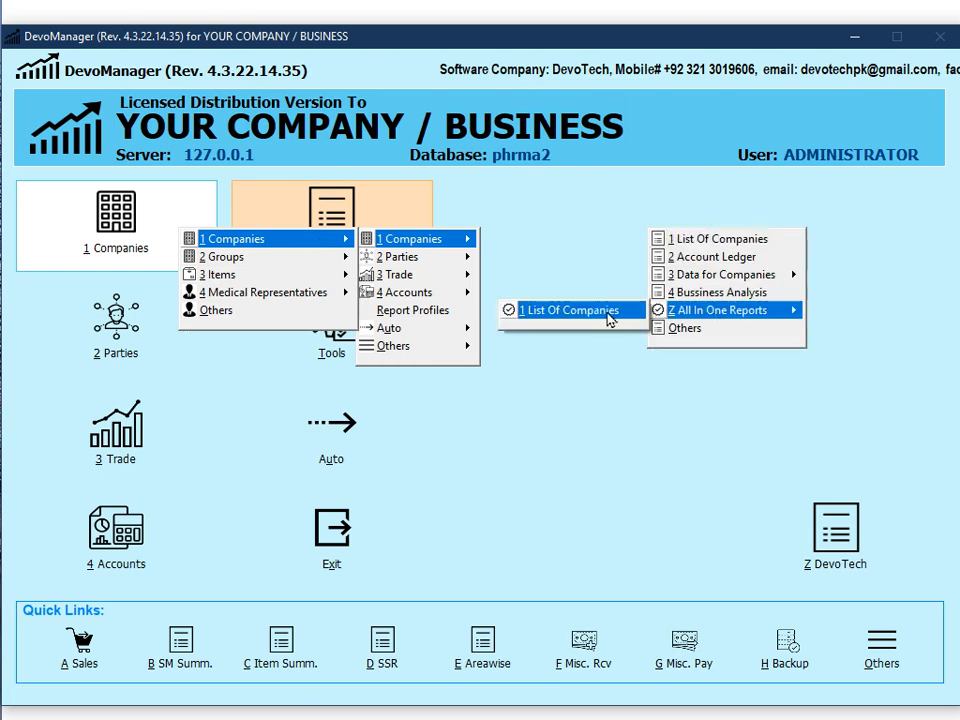
left_click(606, 313)
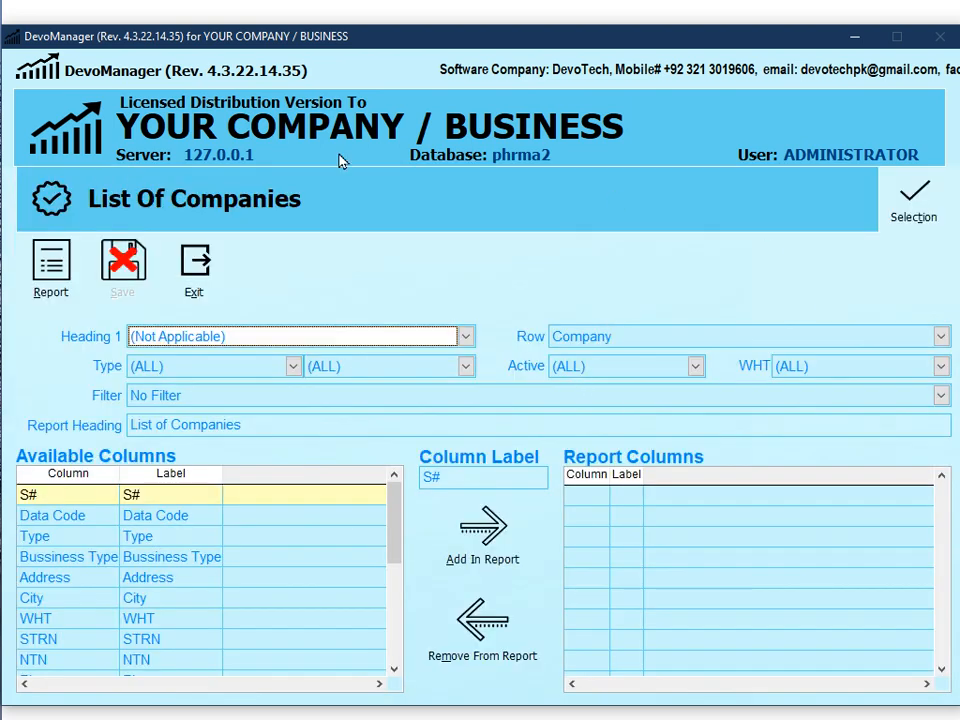
Step: Choose Group Of Company as Heading 1 of the companies report and leave the report screen
left_click(163, 344)
left_click(163, 344)
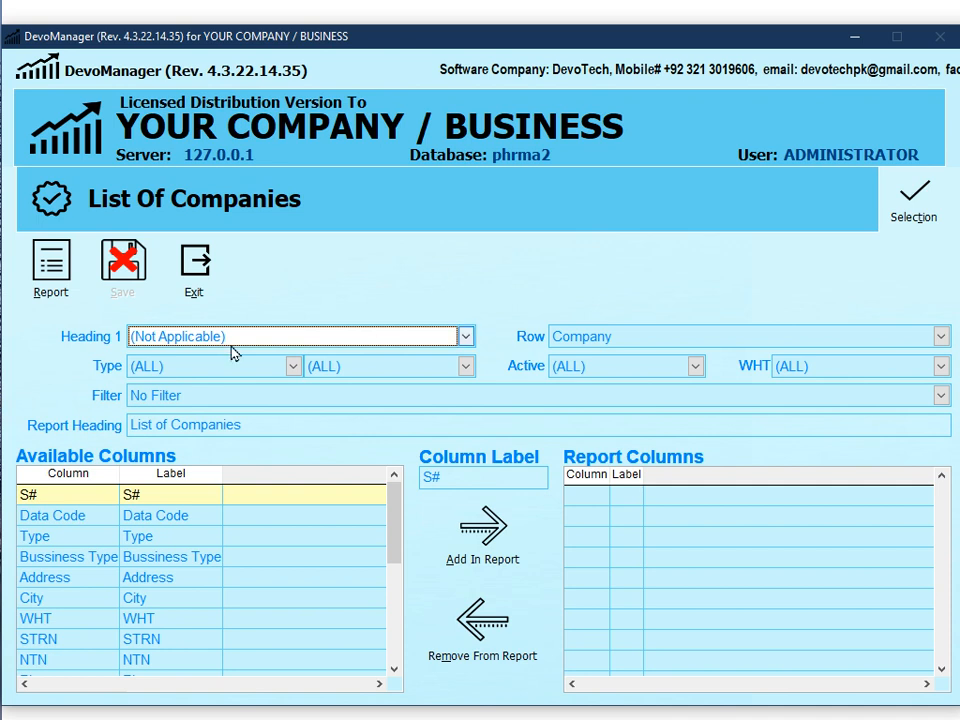
left_click(205, 343)
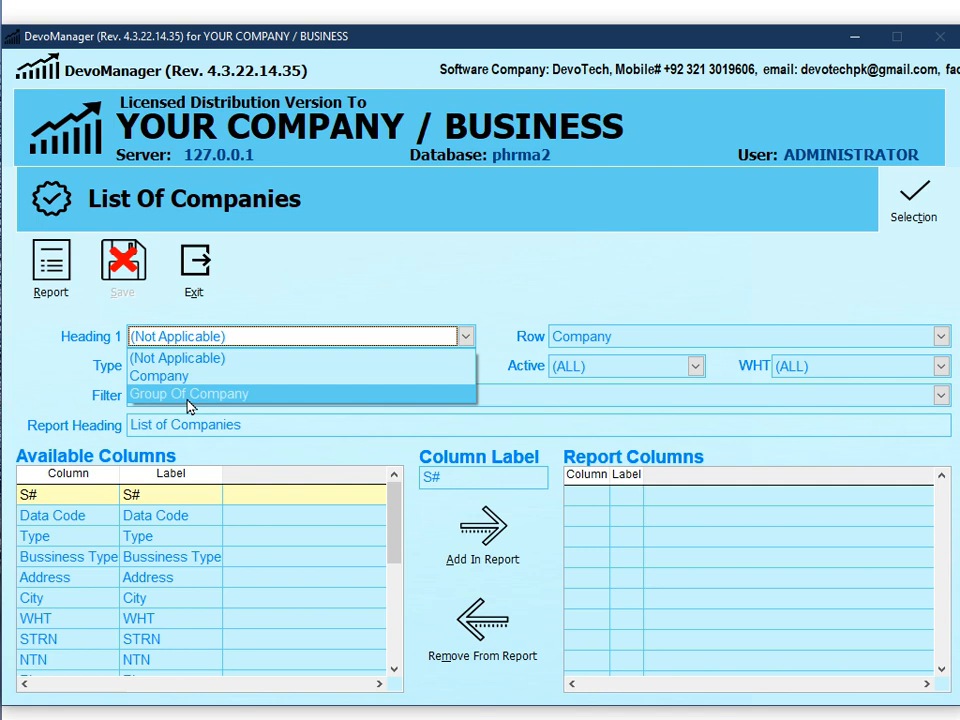
left_click(189, 332)
left_click(193, 340)
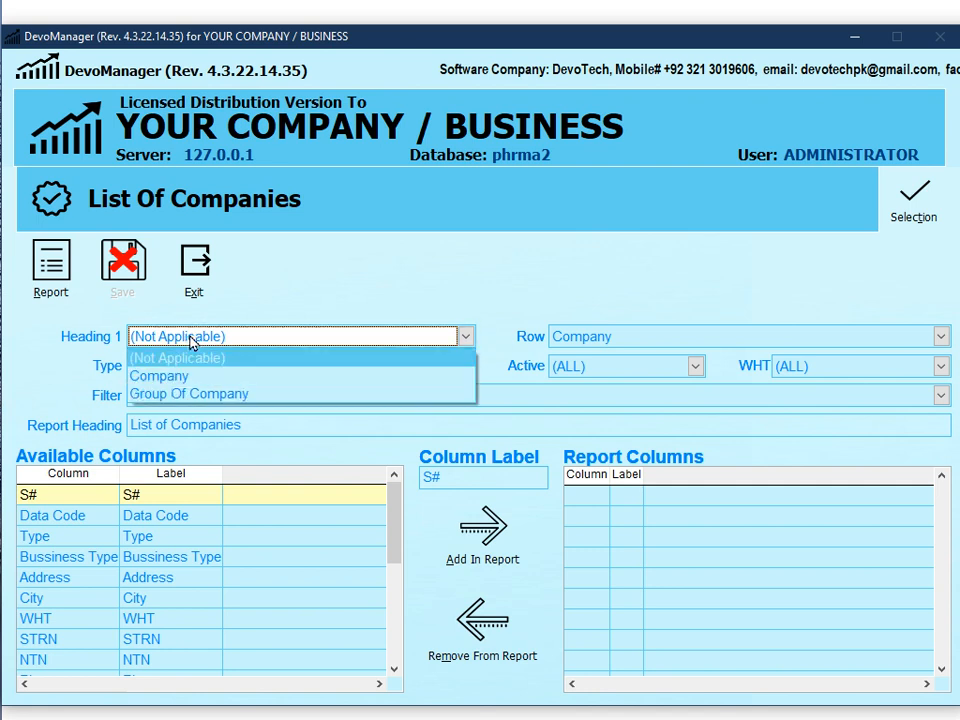
left_click(195, 394)
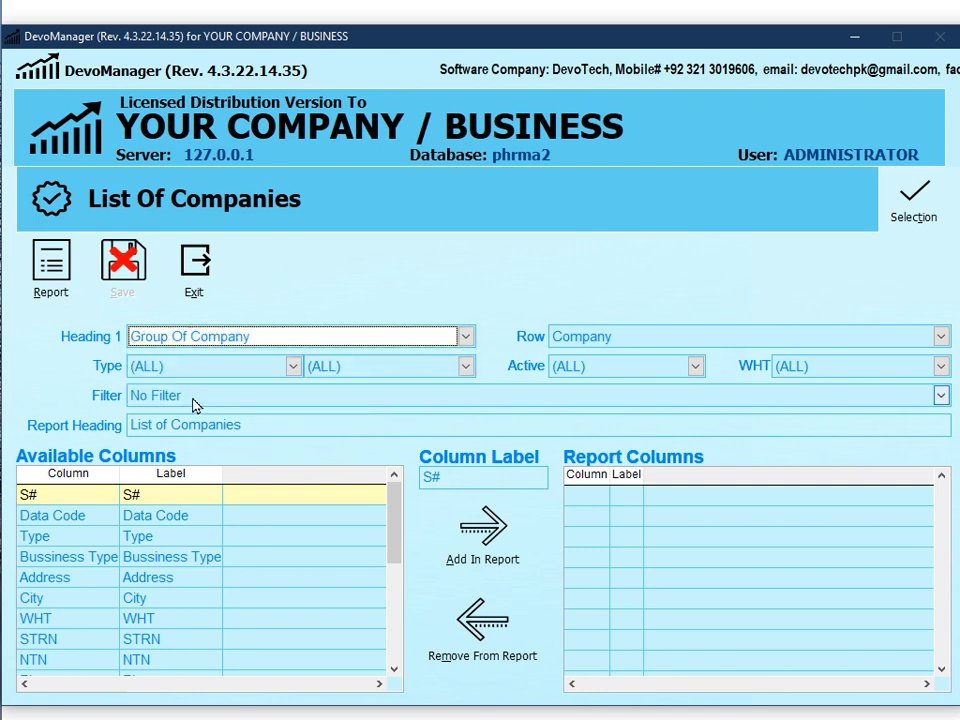
left_click(300, 346)
left_click(266, 360)
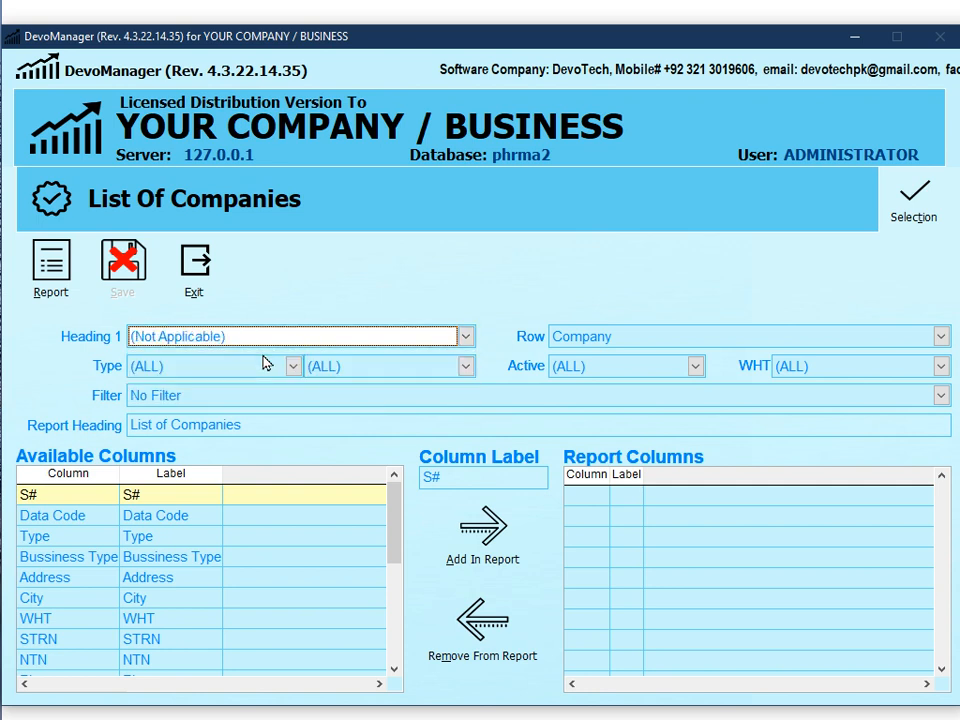
left_click(265, 345)
left_click(257, 392)
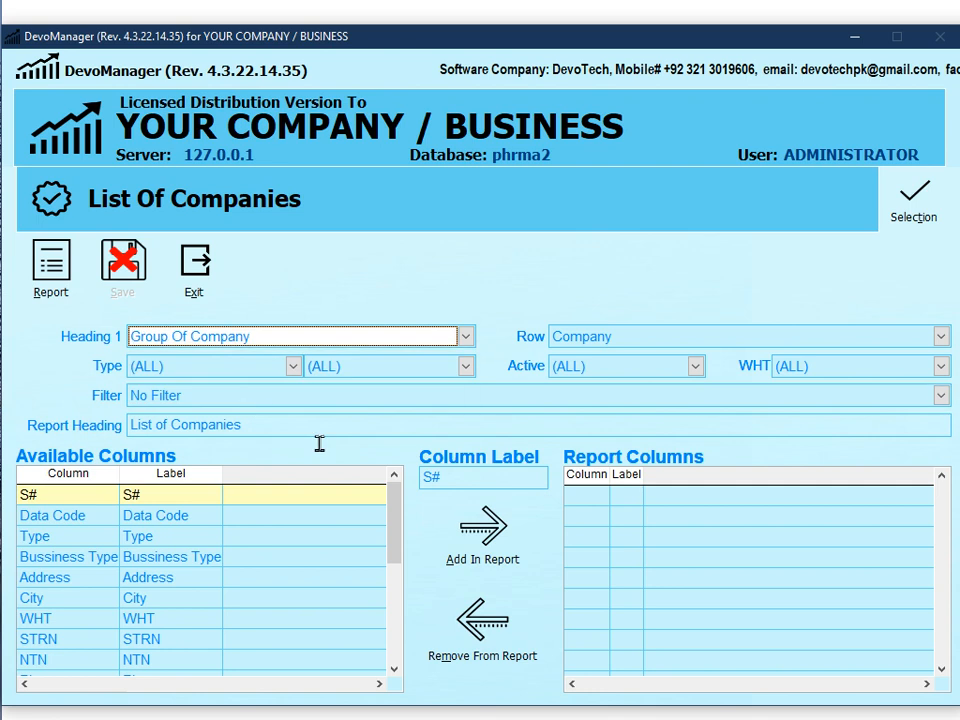
left_click(210, 295)
Step: View the Group Of Companies screen among the other company options and return to the main menu
left_click(124, 227)
left_click(150, 310)
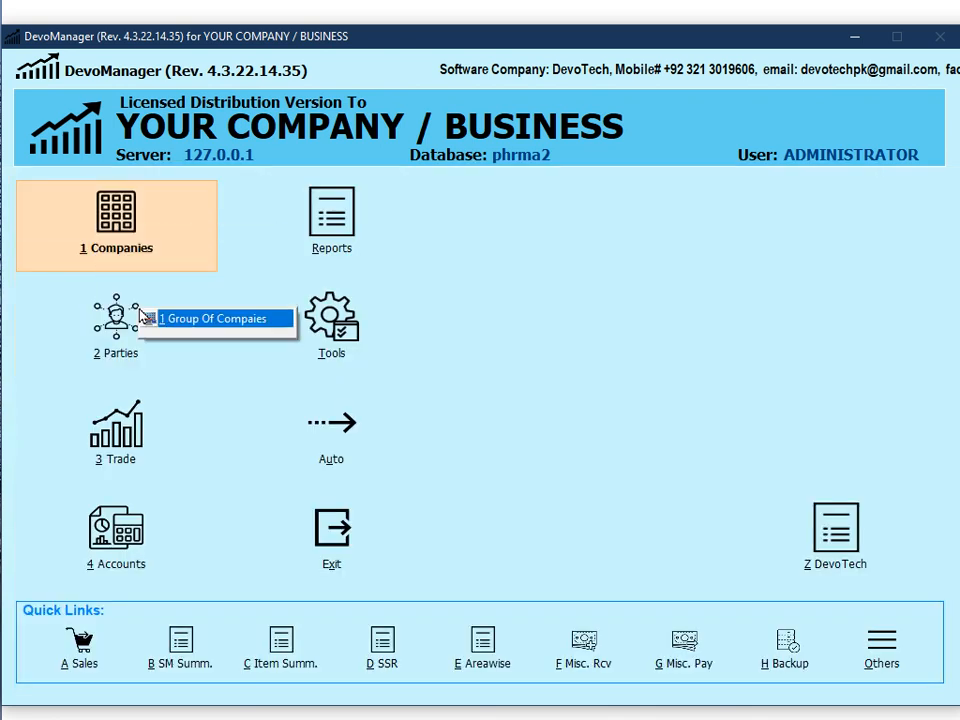
left_click(190, 322)
key("Return")
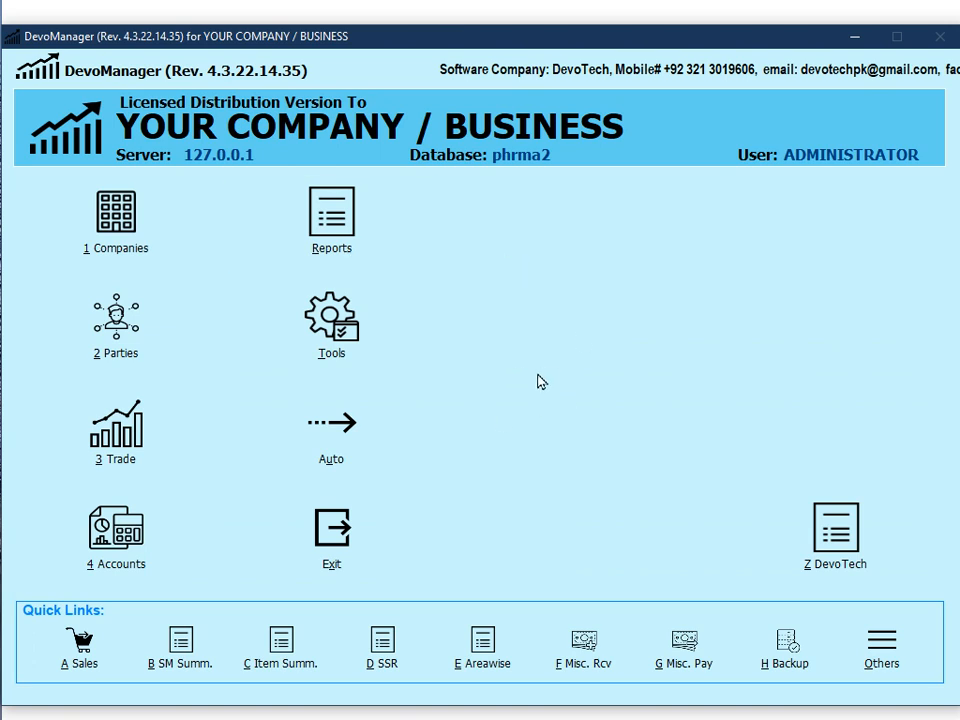
Step: Reopen the All In One List Of Companies report from the company reports
key("alt+r")
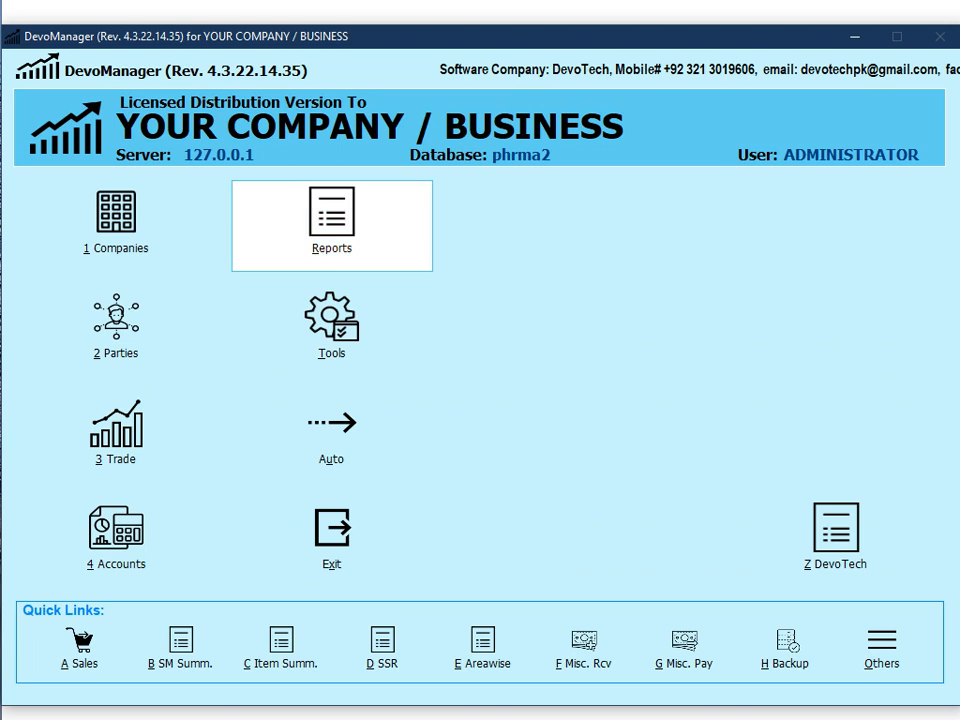
mouse_move(500, 390)
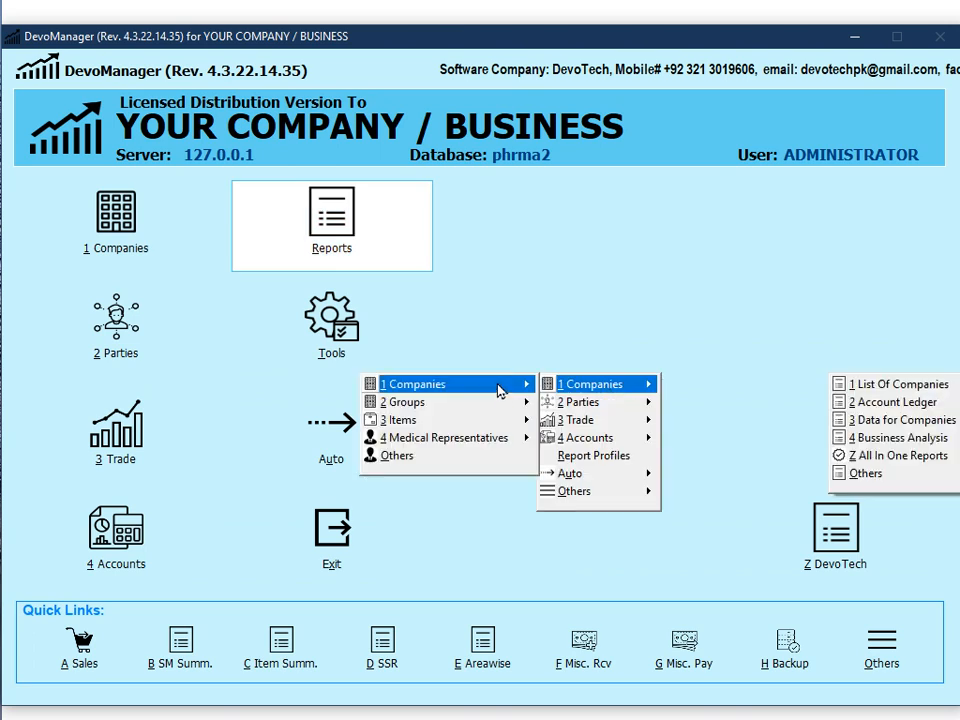
left_click(880, 456)
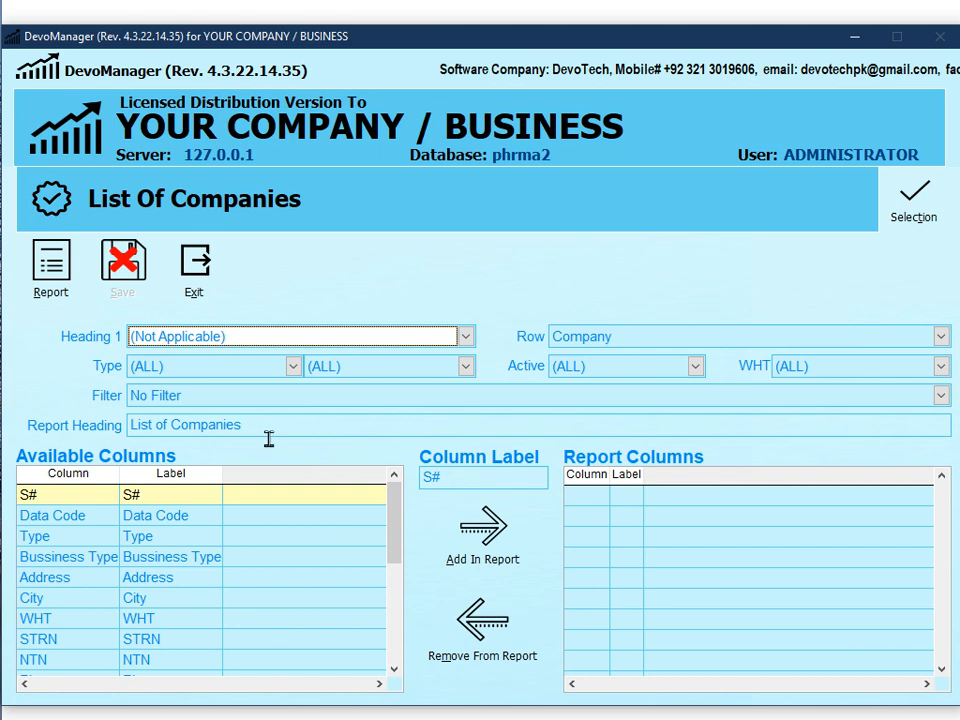
Step: Review the choices for Heading 1, Row, Type and Bussiness Type, leaving Bussiness Type at (ALL)
left_click(192, 339)
left_click(192, 339)
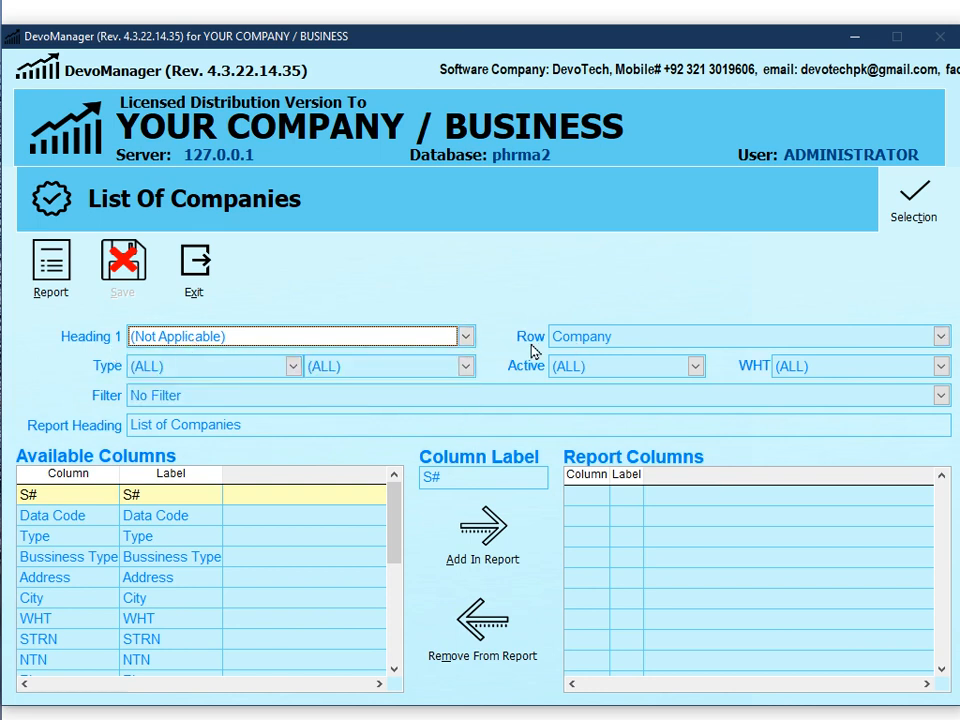
left_click(579, 349)
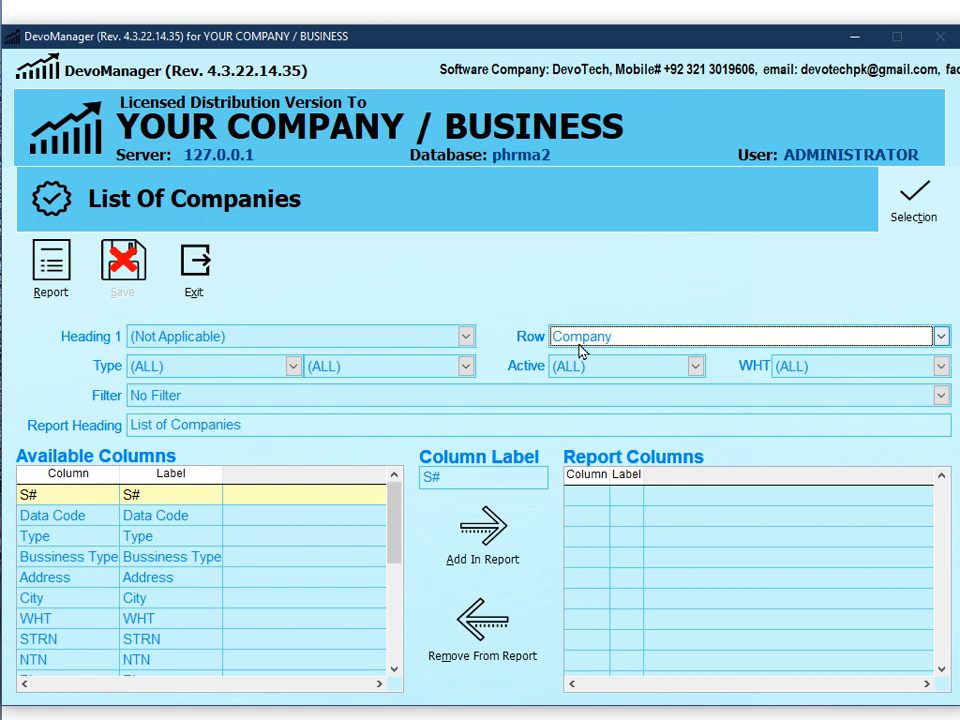
left_click(174, 369)
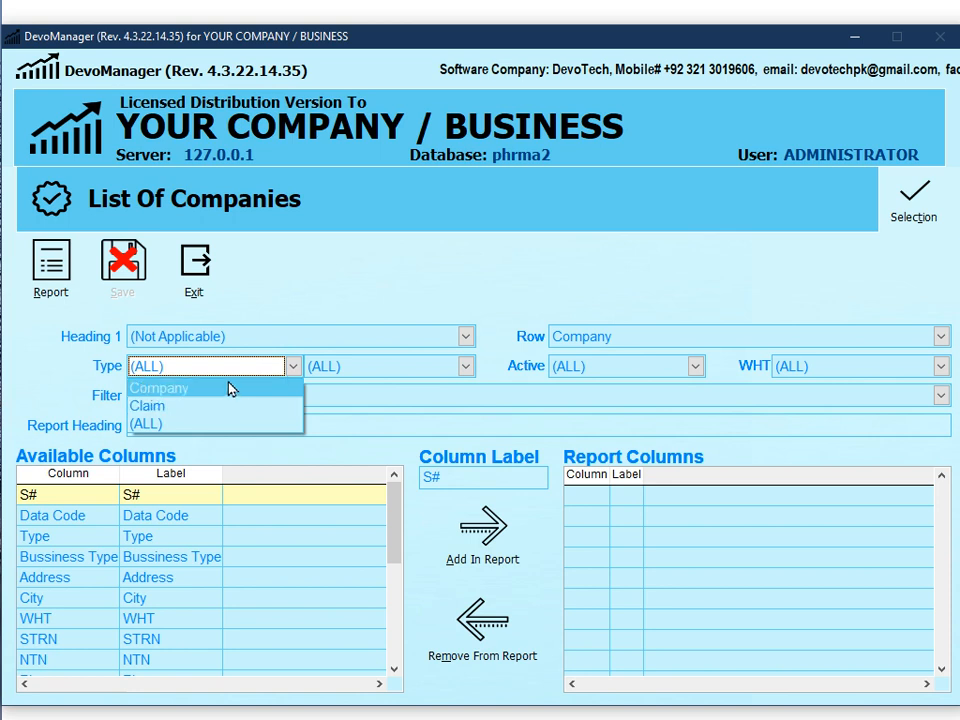
left_click(365, 251)
left_click(388, 370)
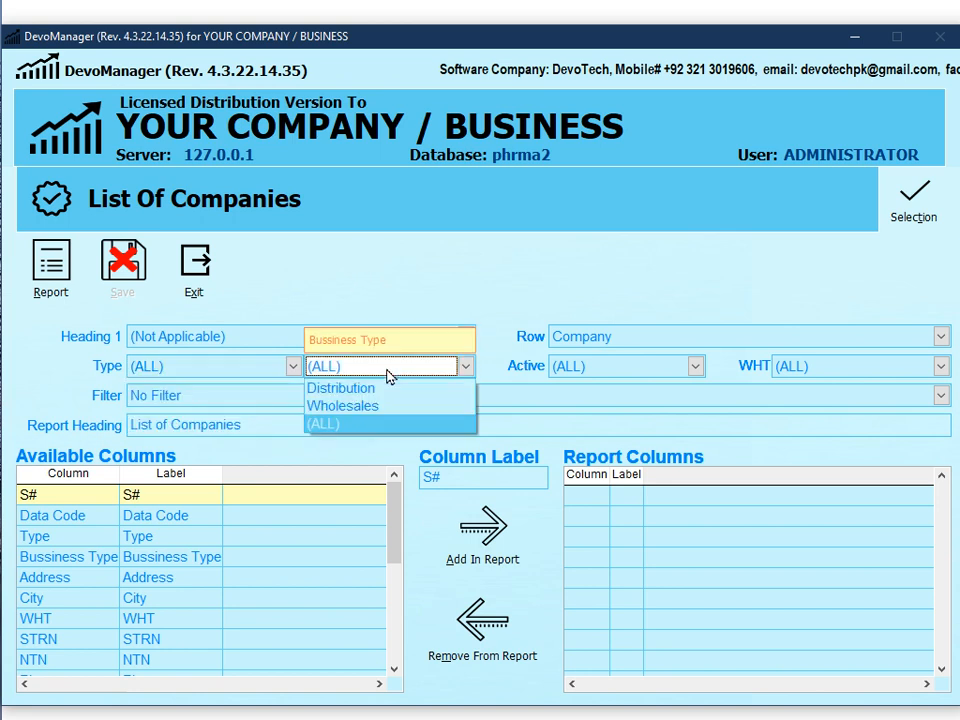
left_click(404, 425)
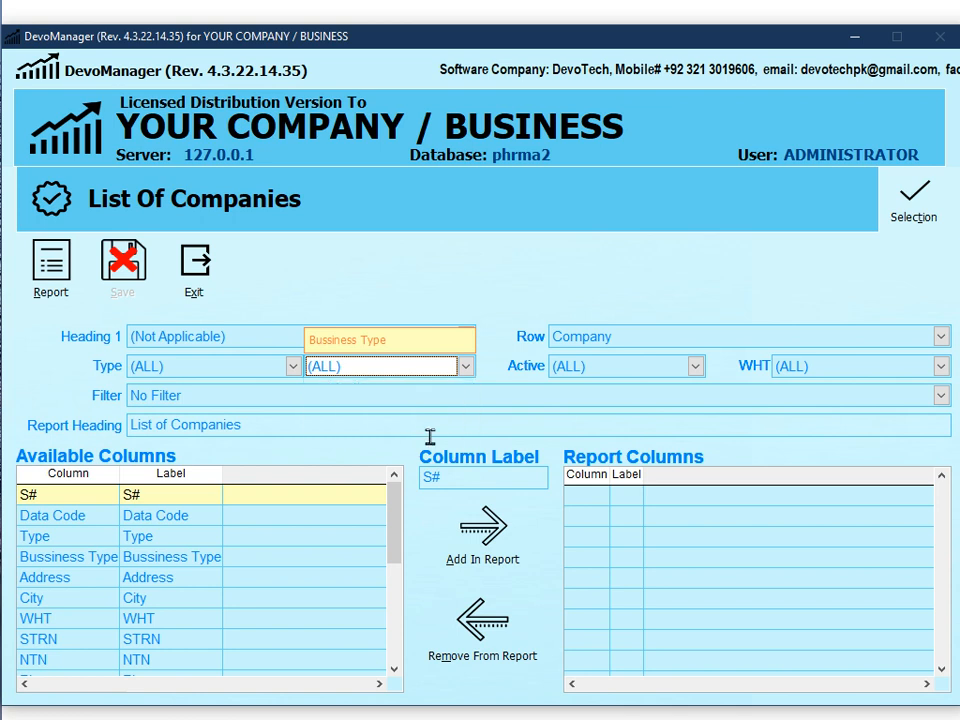
Step: Try the Active filter with No and return it to (ALL)
left_click(697, 368)
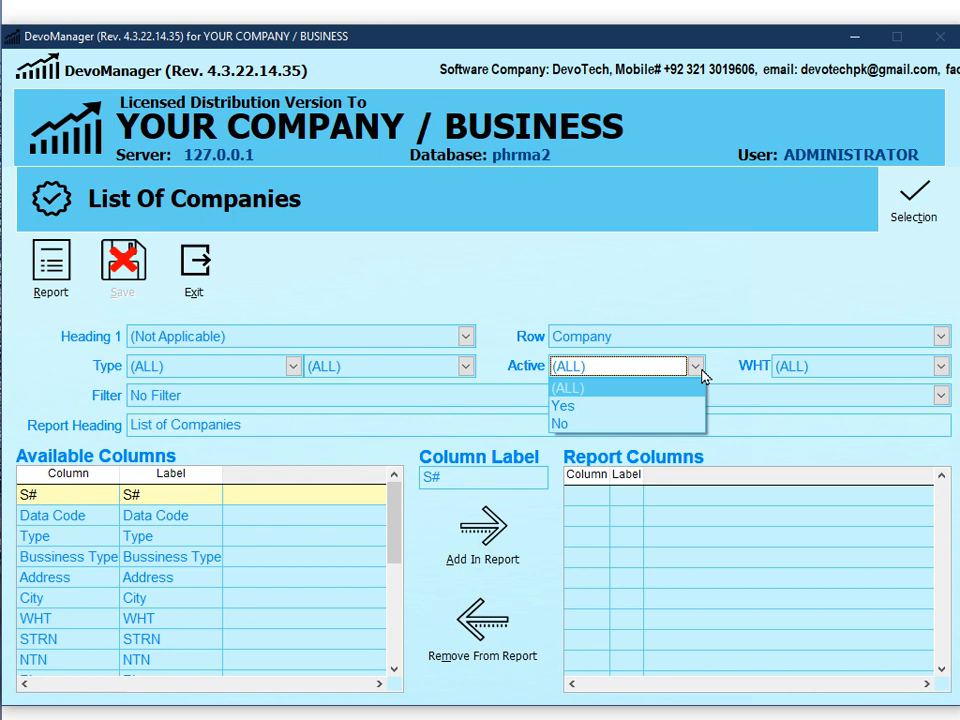
left_click(568, 424)
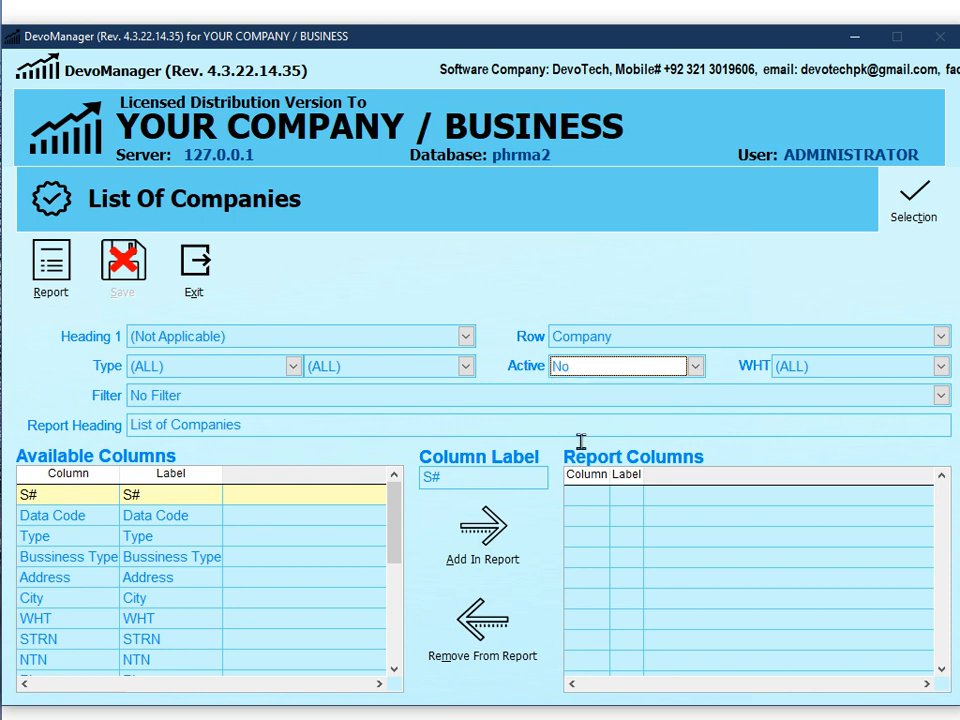
left_click(694, 366)
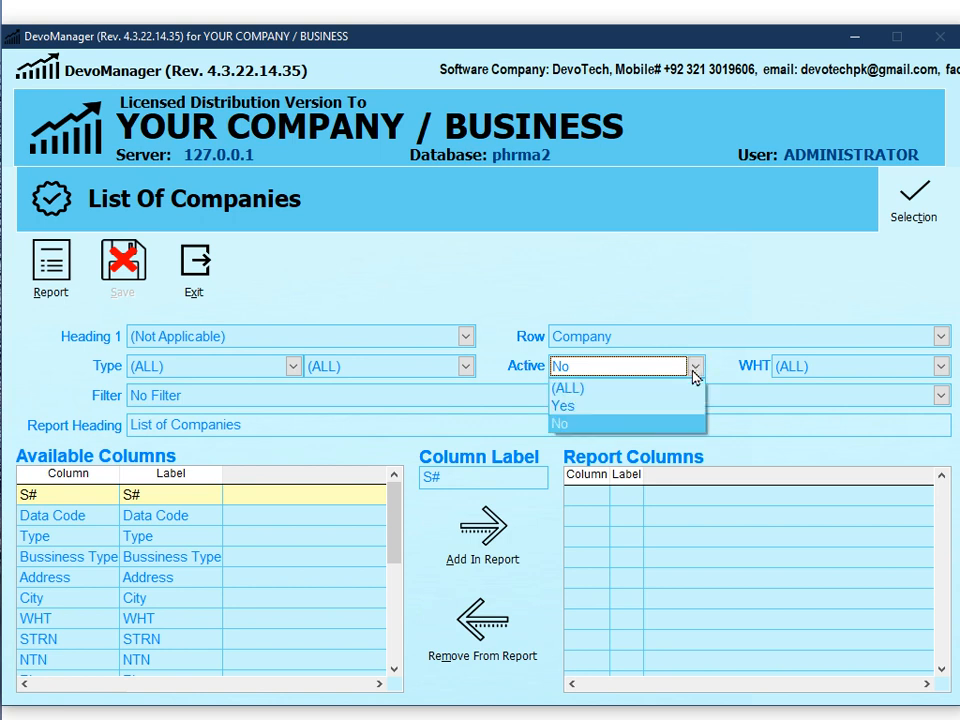
left_click(632, 388)
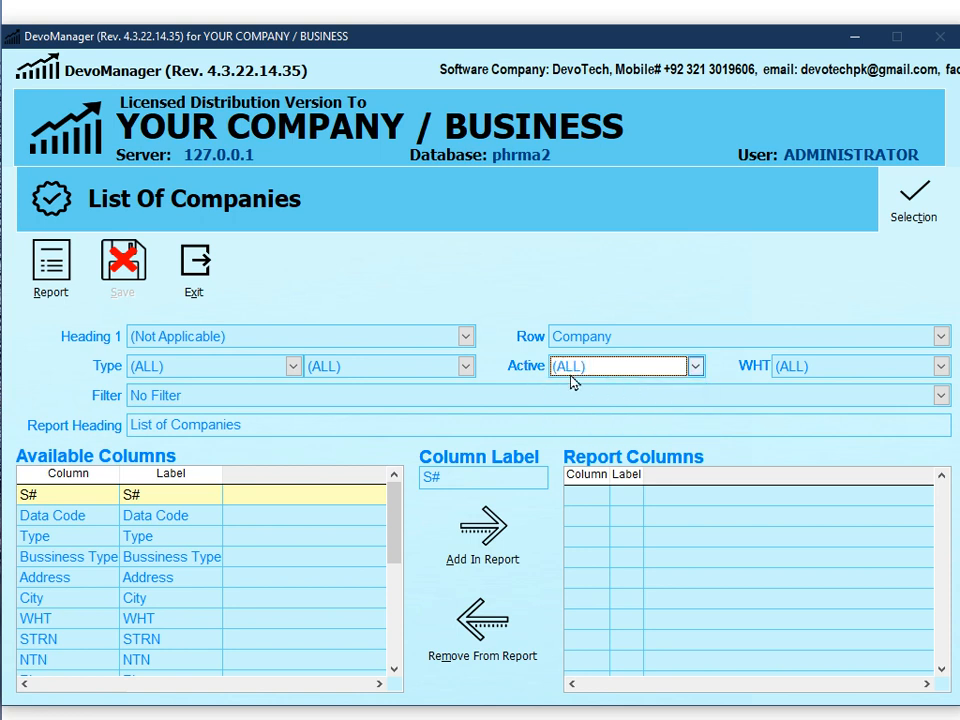
Step: Review the WHT and Filter choices, keeping (ALL) and No Filter
left_click(882, 370)
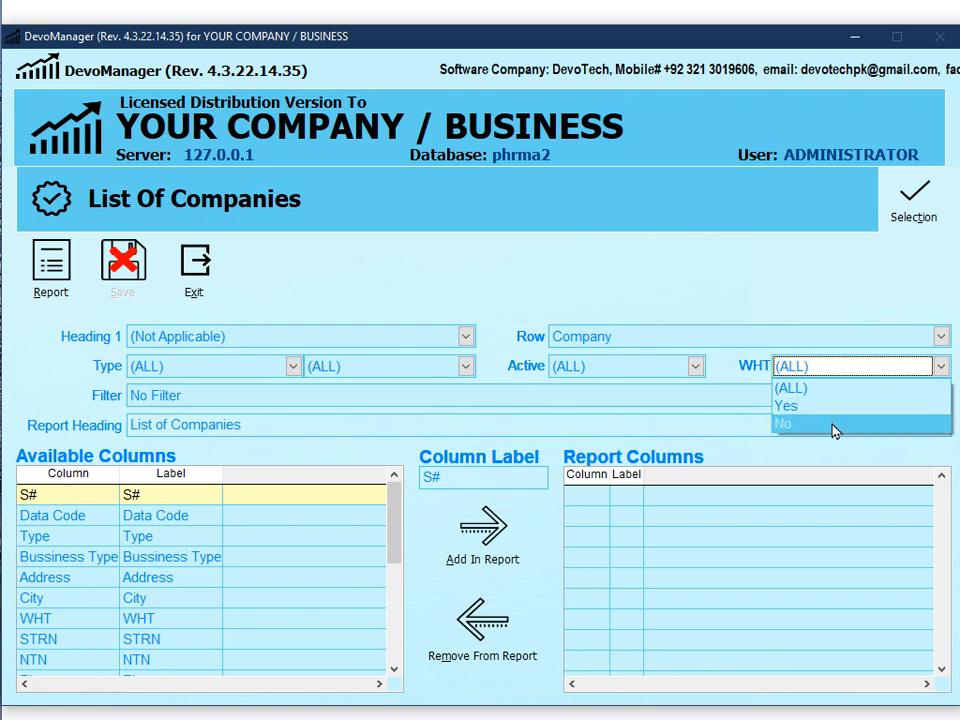
left_click(829, 389)
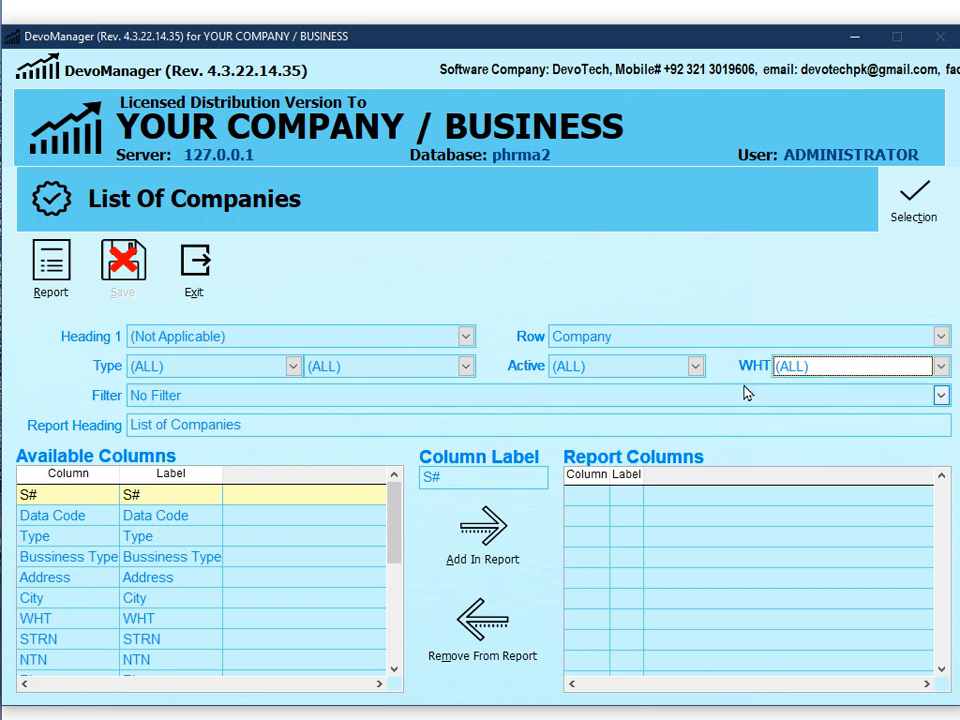
left_click(188, 396)
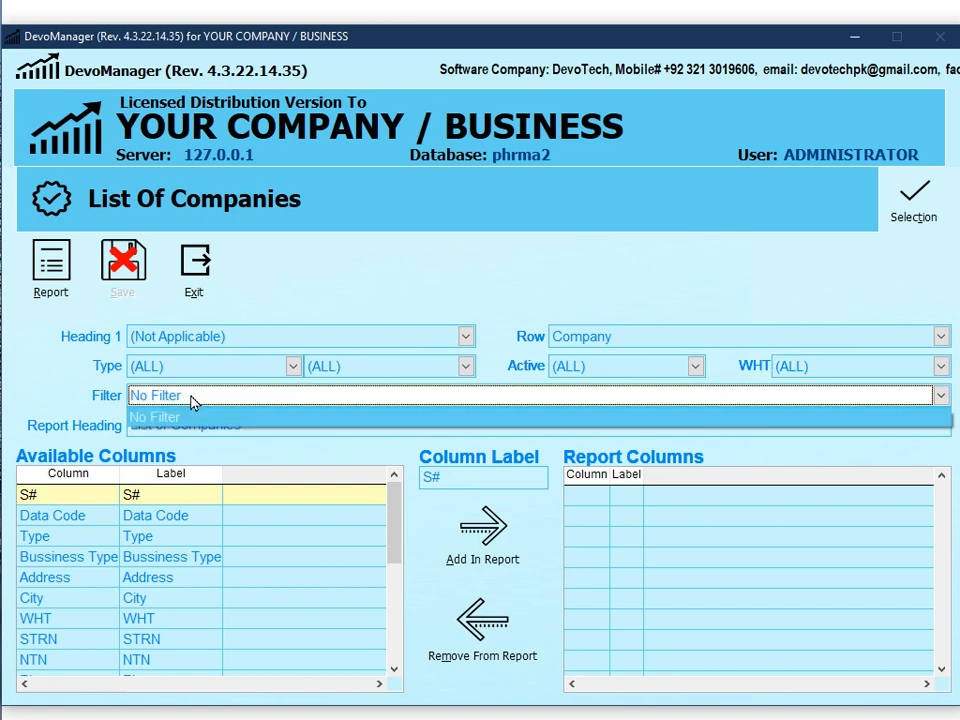
left_click(193, 402)
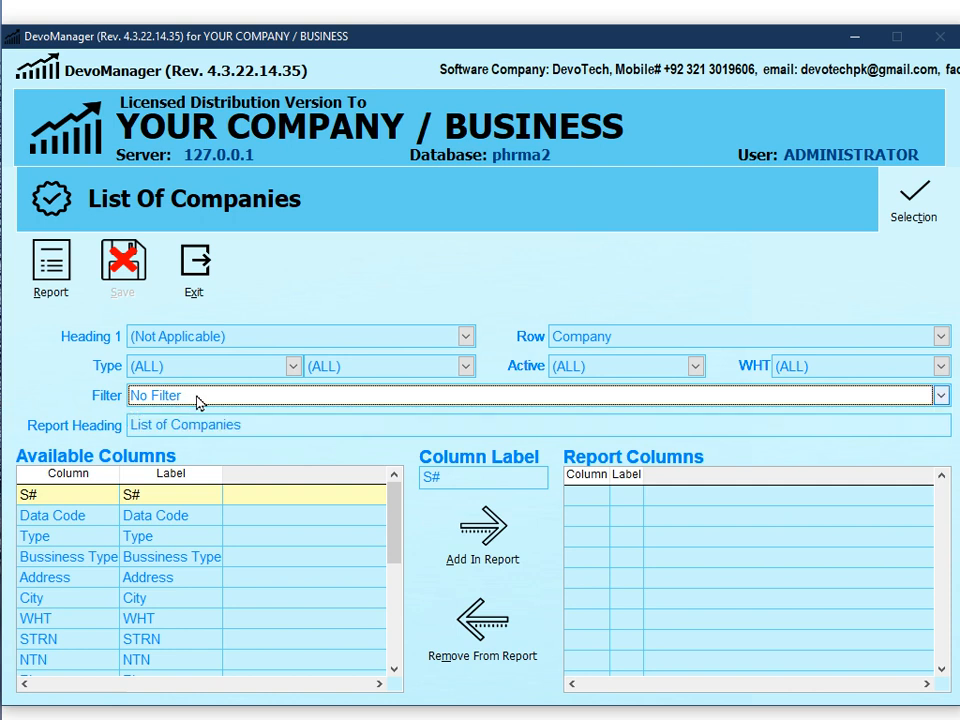
Step: Change the report heading to COMPS RPT and add the S# column to the report
left_click(282, 436)
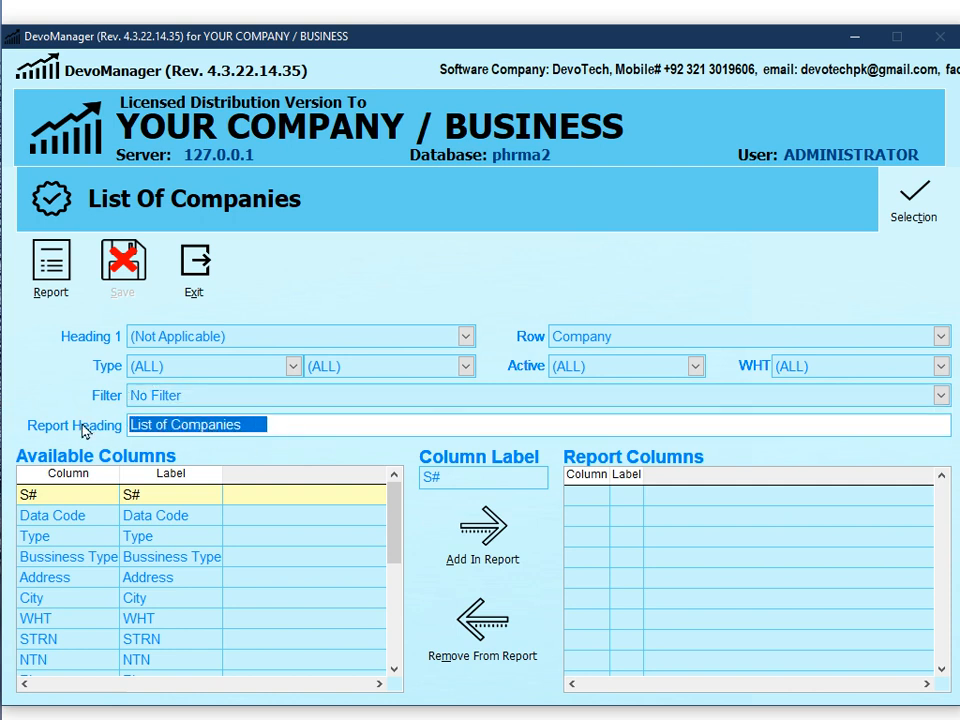
type("COM")
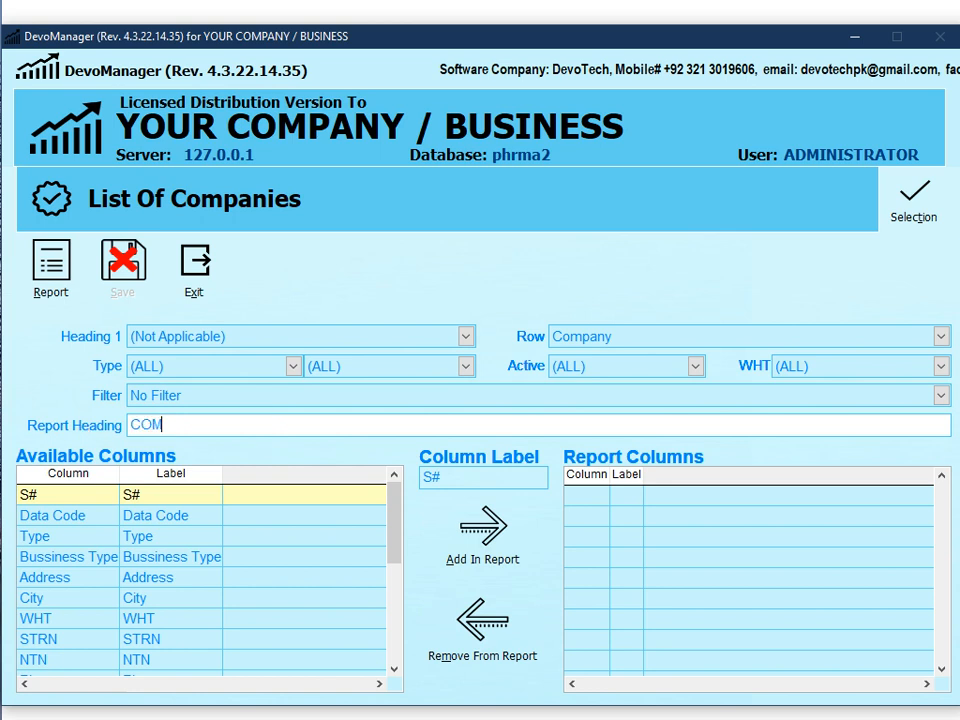
type("PS RPT")
left_click(178, 497)
left_click(497, 557)
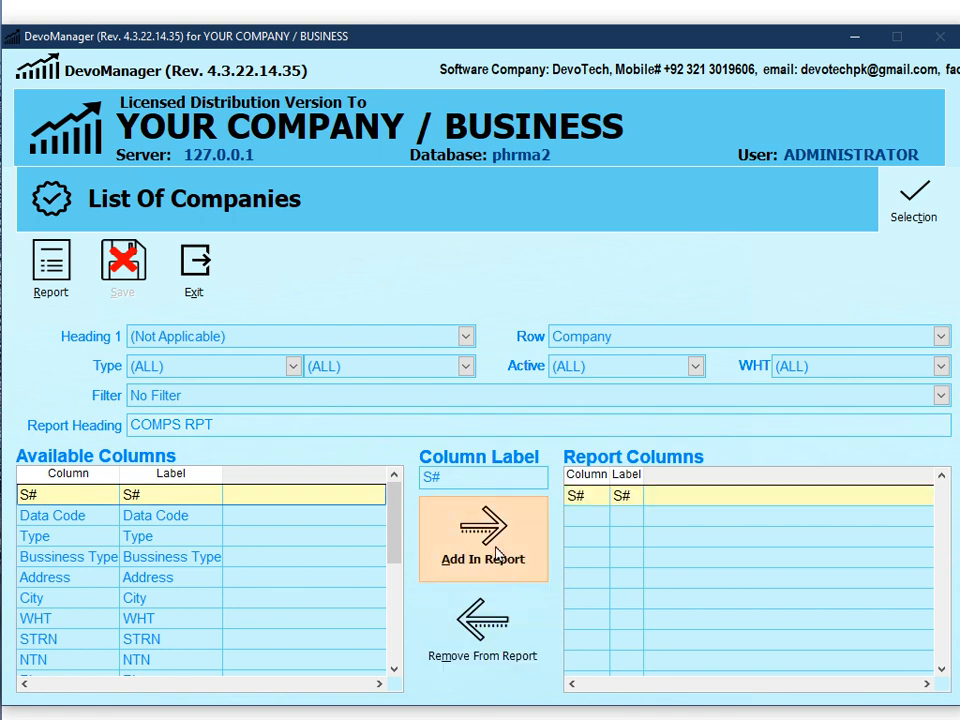
Step: Add the City column to the report with the custom label REGION
left_click(183, 527)
left_click(184, 538)
left_click(185, 557)
left_click(178, 578)
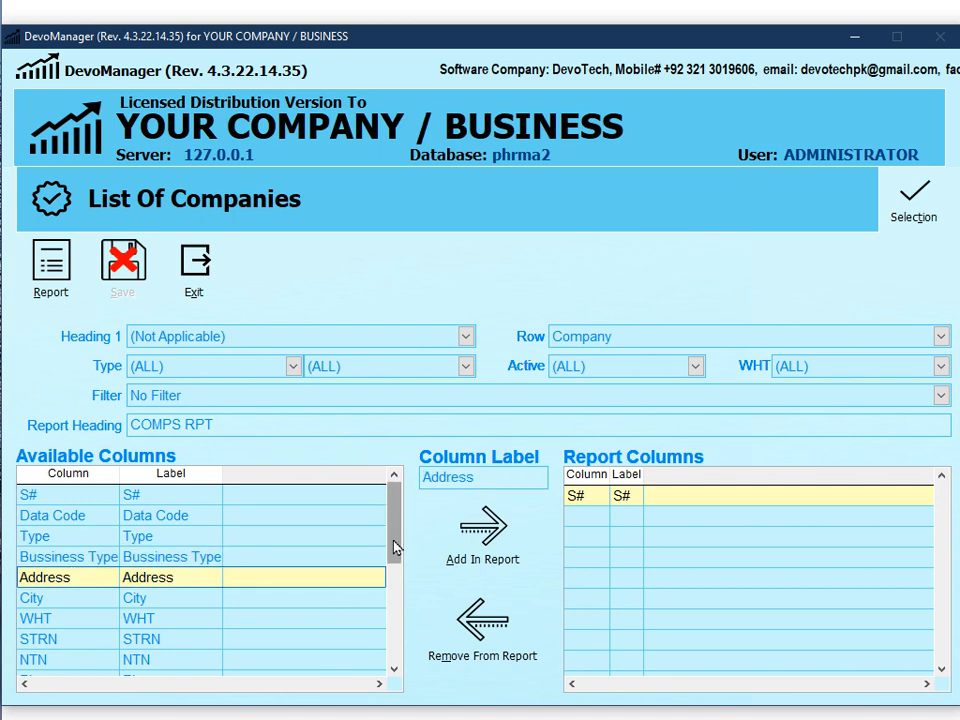
left_click(169, 600)
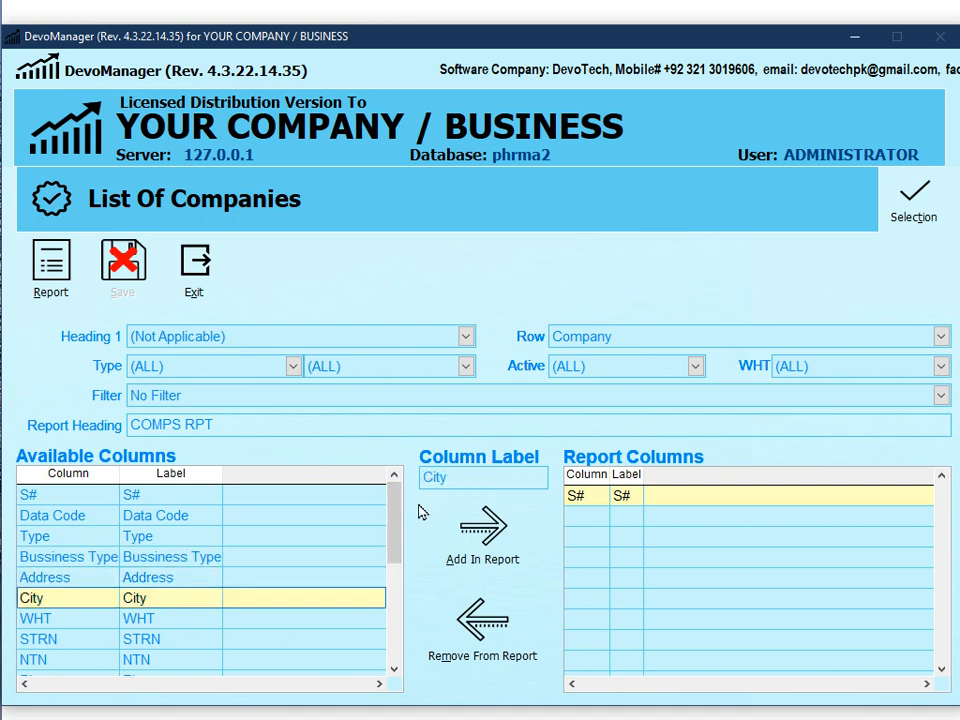
double_click(450, 488)
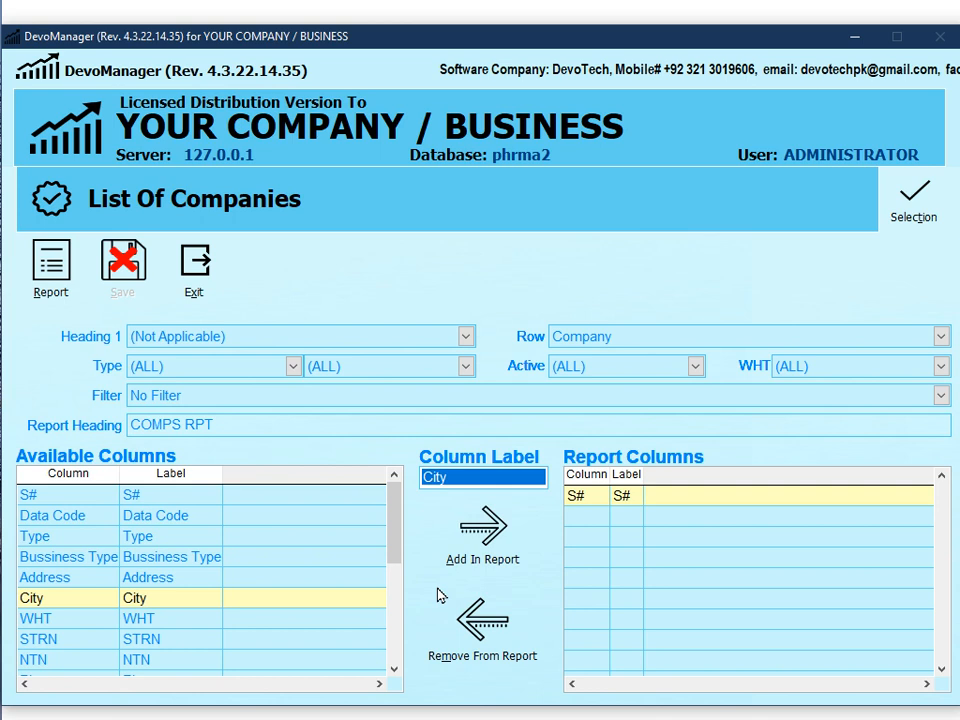
type("RE")
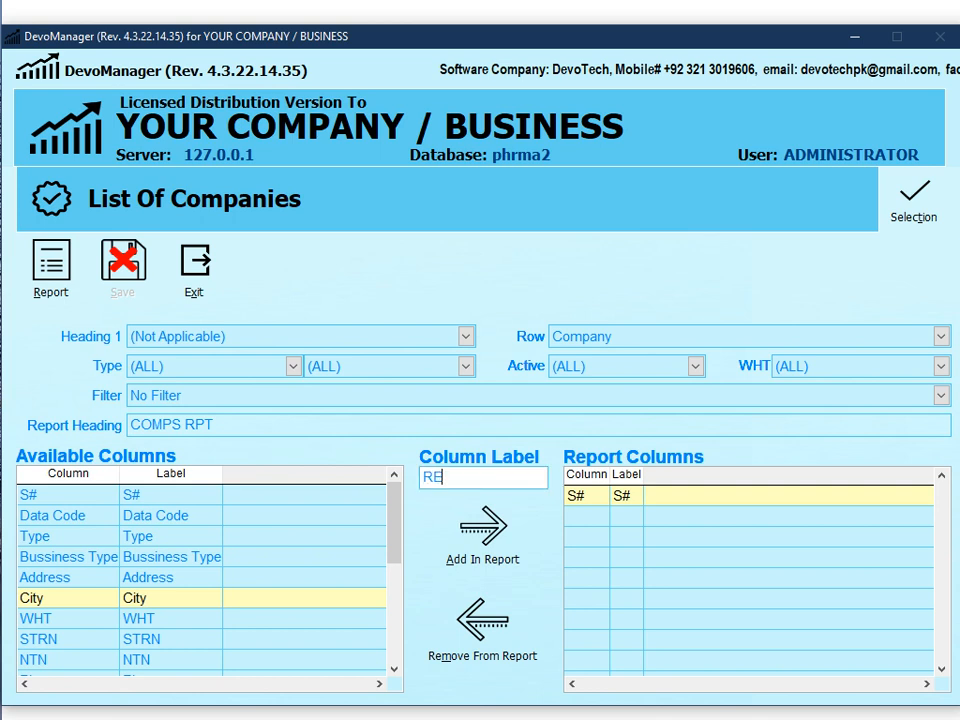
type("GION")
left_click(519, 527)
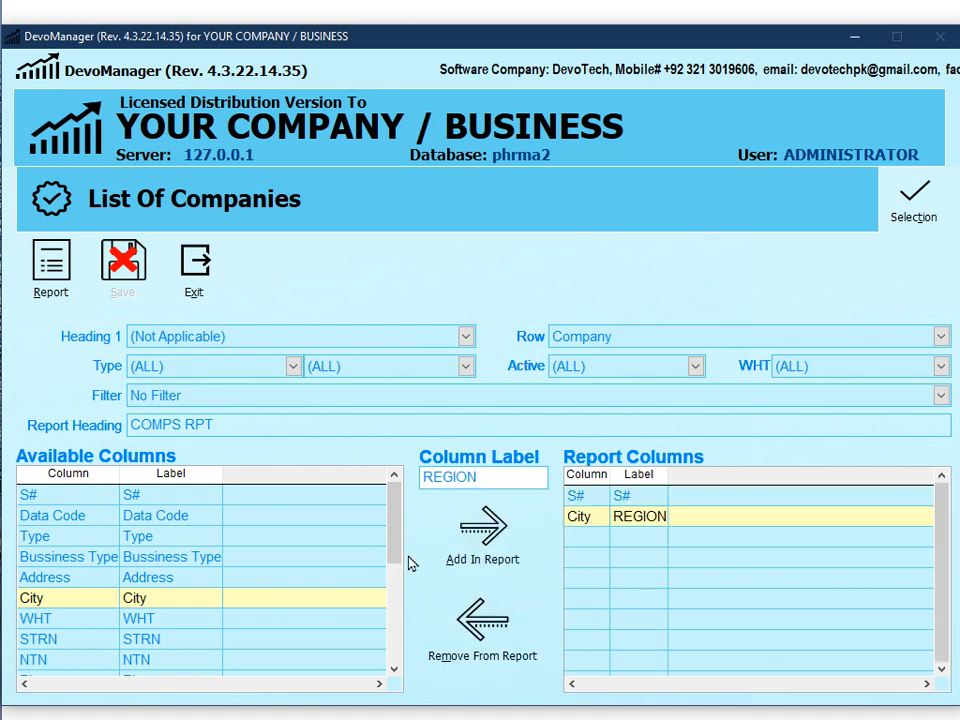
Step: Look further through the available columns and remove the City column labelled REGION from the report
scroll(401, 562, "down", 2)
left_click(165, 497)
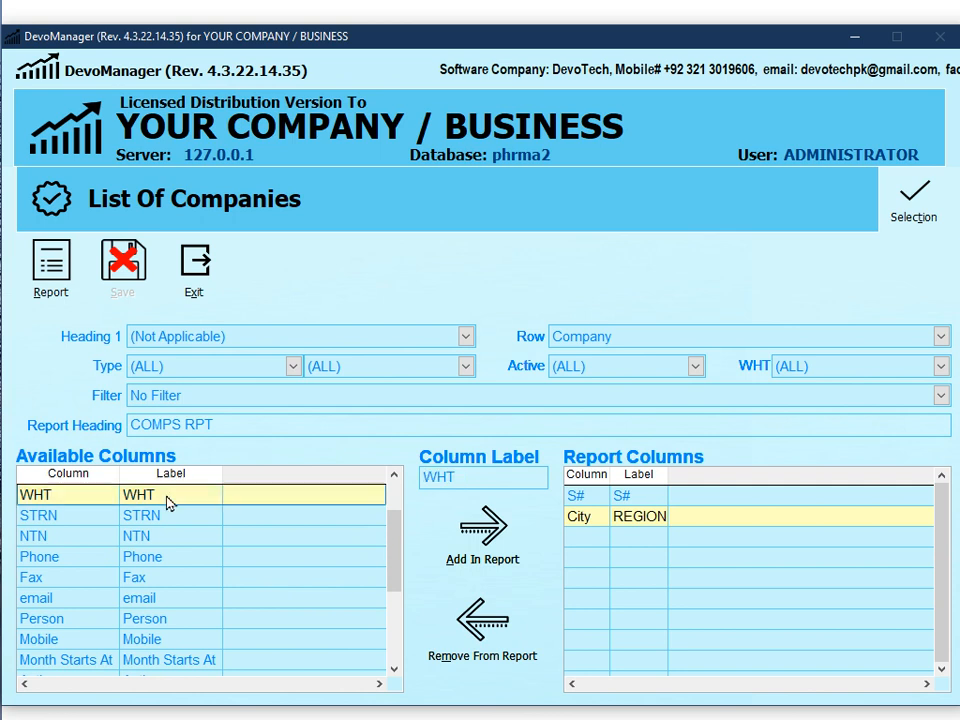
key("Down")
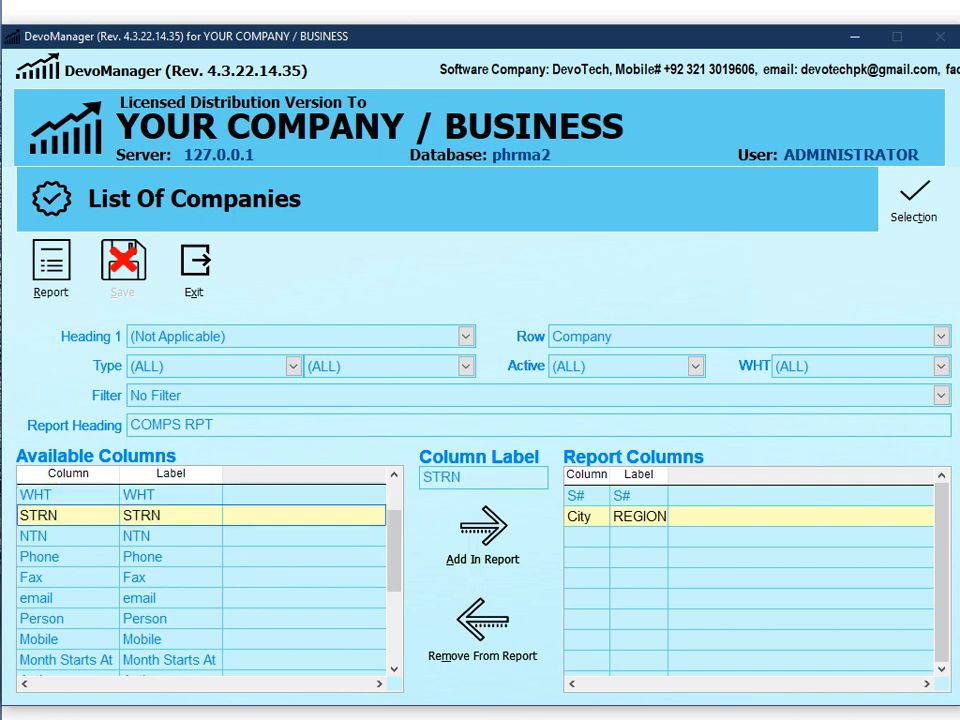
left_click(484, 628)
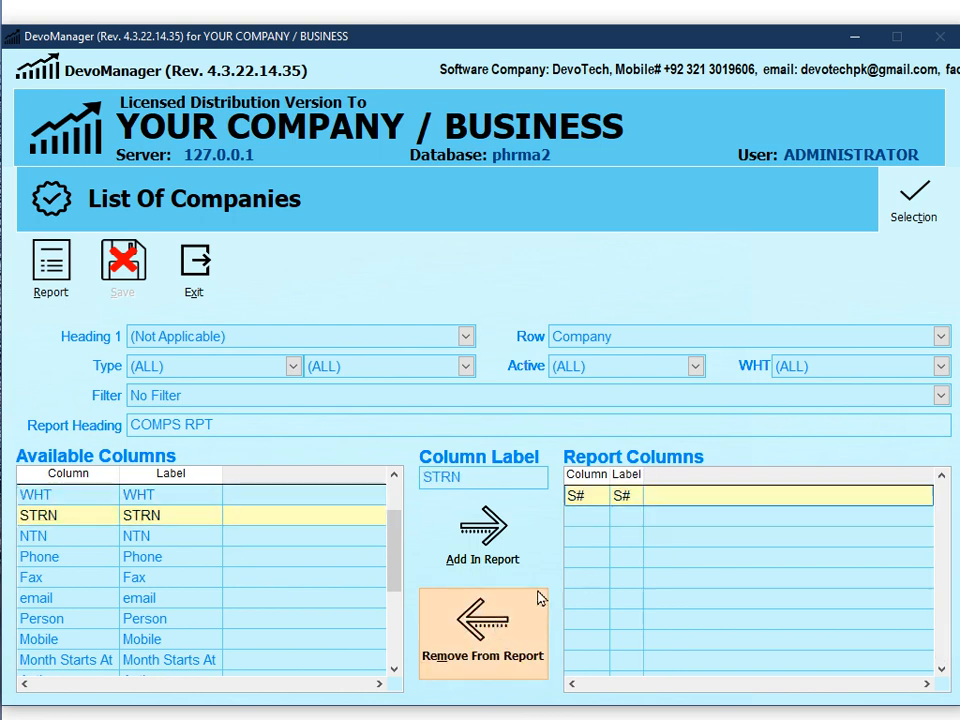
Step: Add the Data Code, Type and Bussiness Type columns to the report with their default labels
scroll(399, 536, "up", 2)
left_click(160, 515)
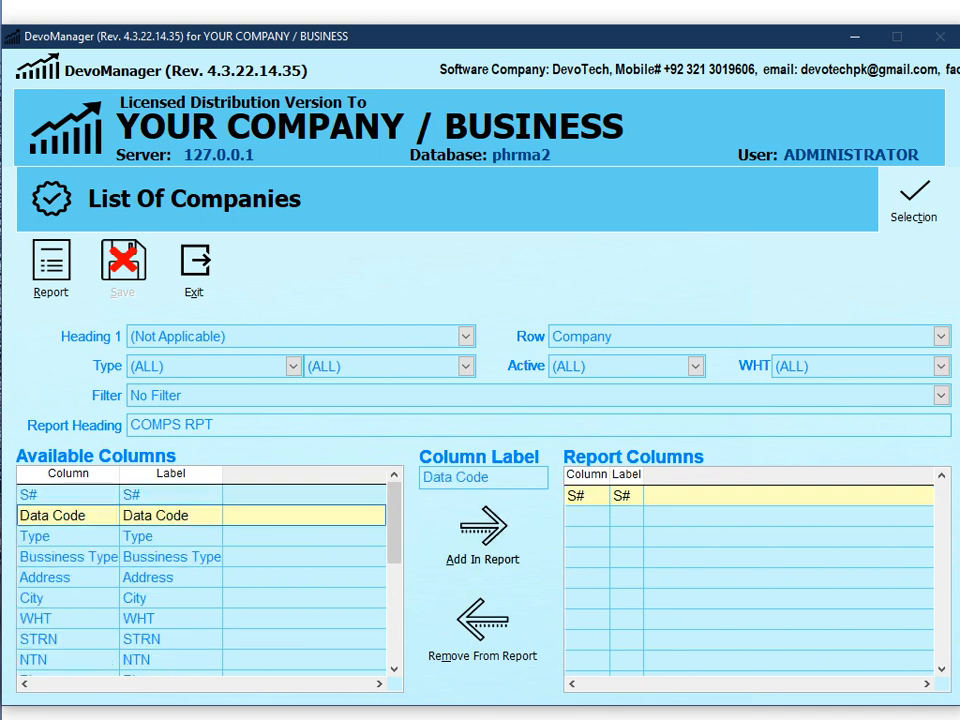
key("alt+a")
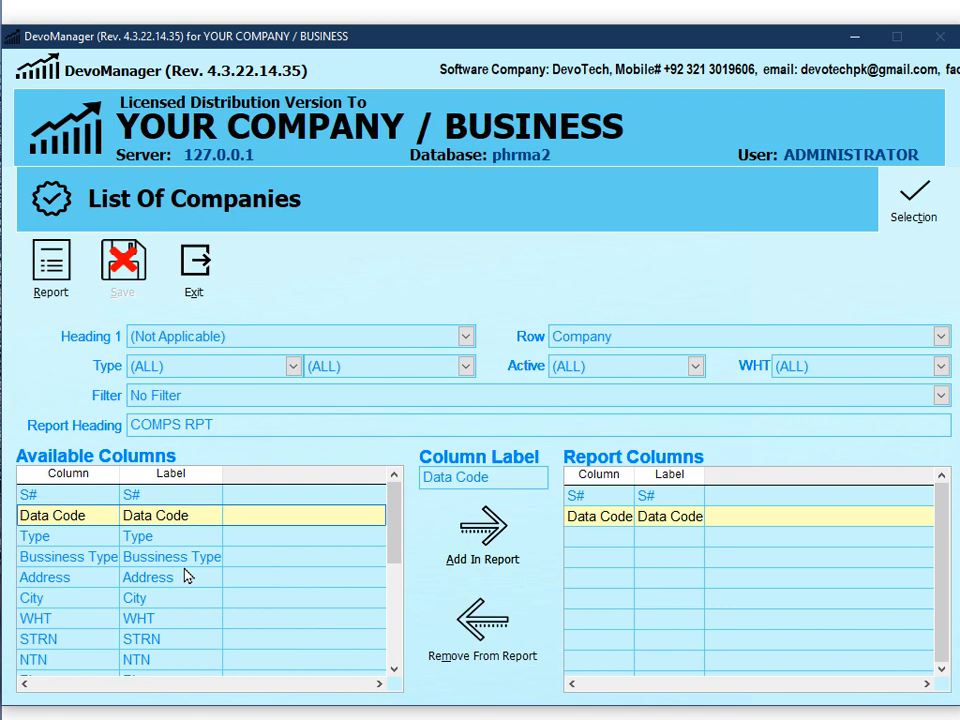
key("Down")
key("alt+a")
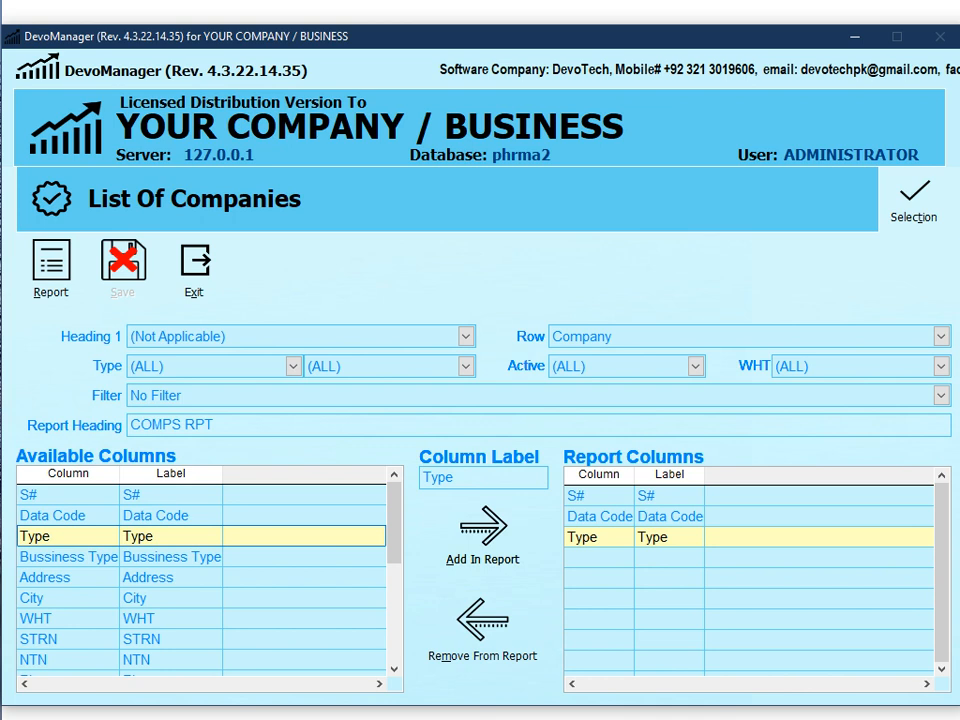
key("Down")
key("alt+a")
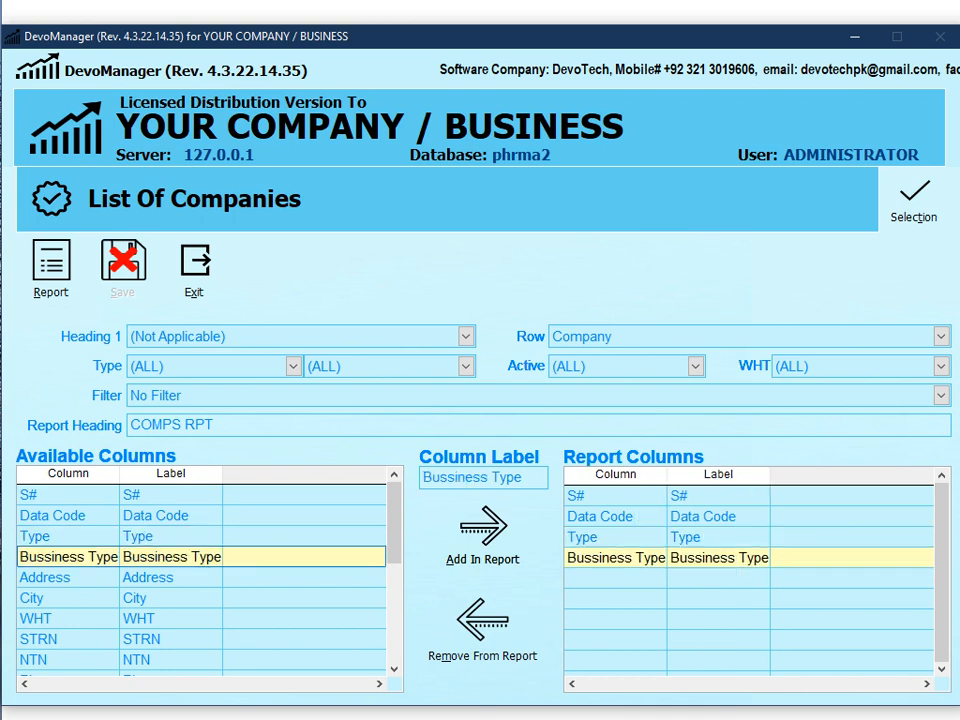
Step: Add the Address, City and WHT columns to the report with their default labels
key("Down")
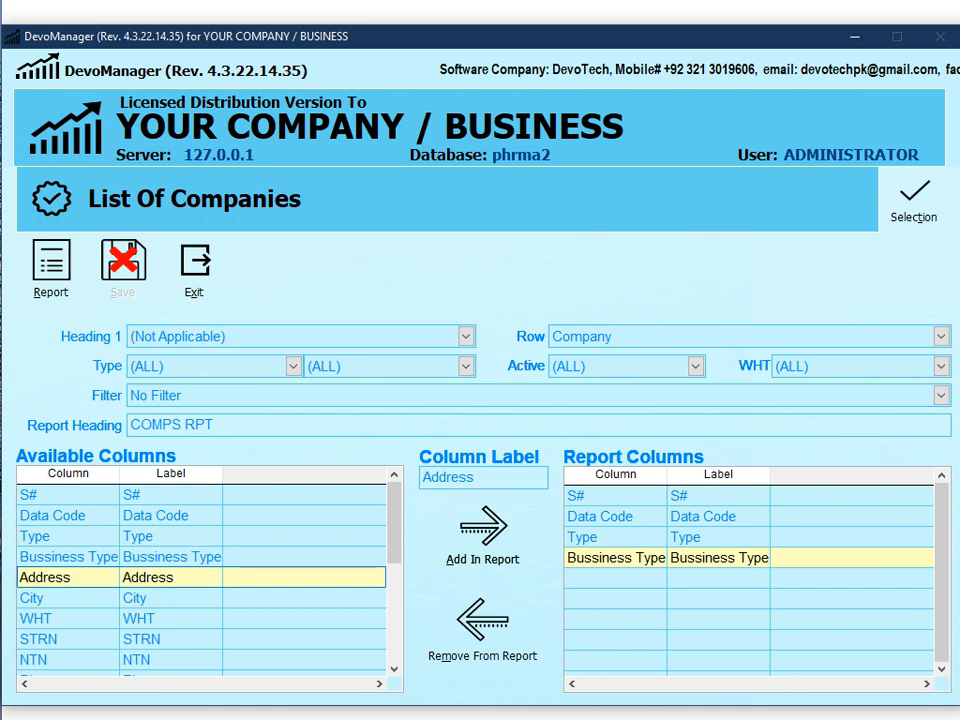
key("alt+a")
key("Down")
key("alt+a")
key("Down")
key("alt+a")
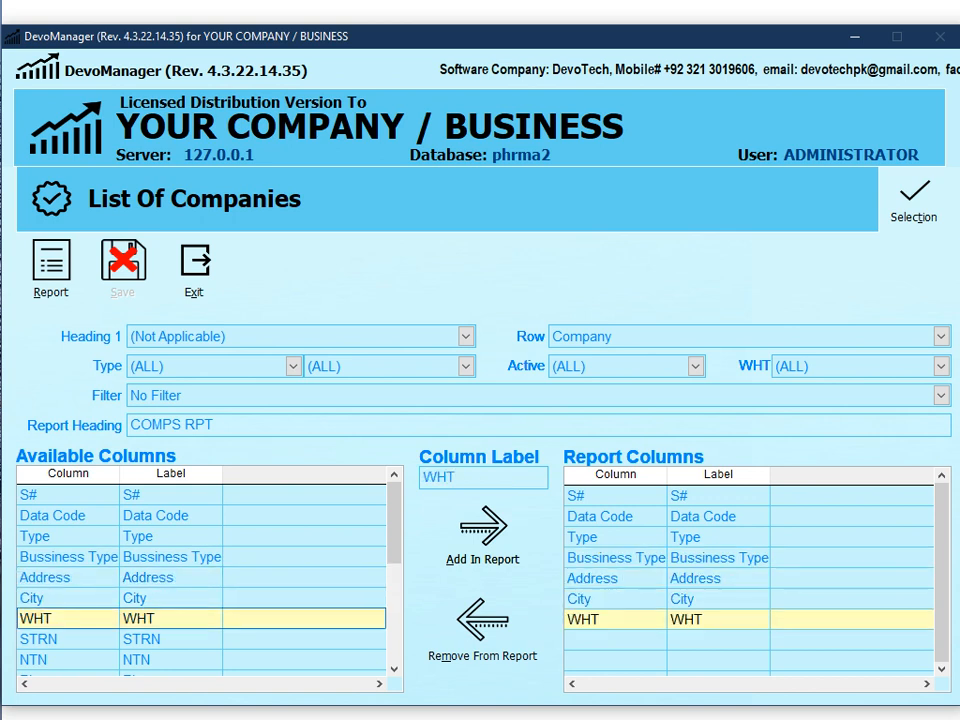
Step: Add the STRN, NTN and Phone columns to the report columns
key("Down")
key("alt+a")
key("Down")
key("alt+a")
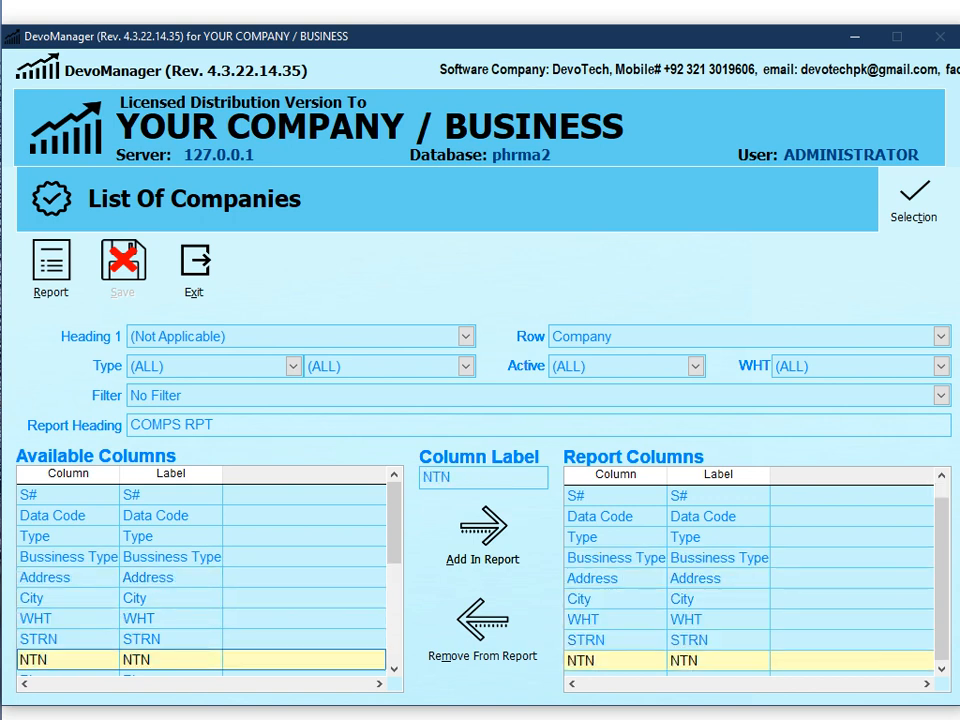
key("Down")
key("alt+a")
Step: Add the Fax and email columns to the report columns
key("Down")
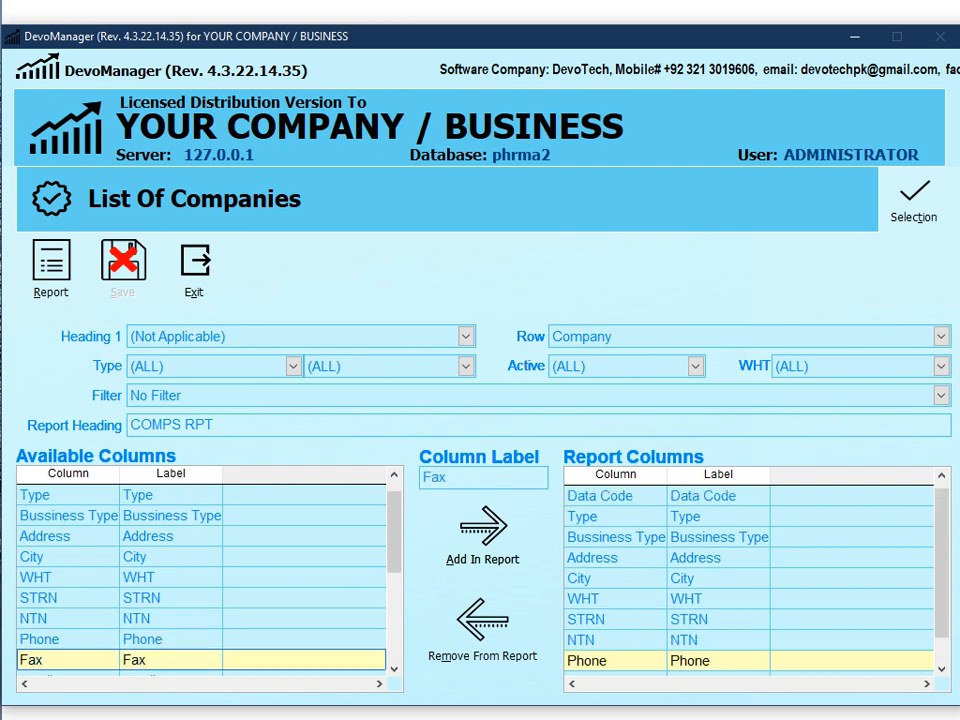
key("alt+a")
key("Down")
key("Down")
key("Up")
key("alt+a")
Step: Add the Person, Mobile and Month Starts At columns to the report columns
key("Down")
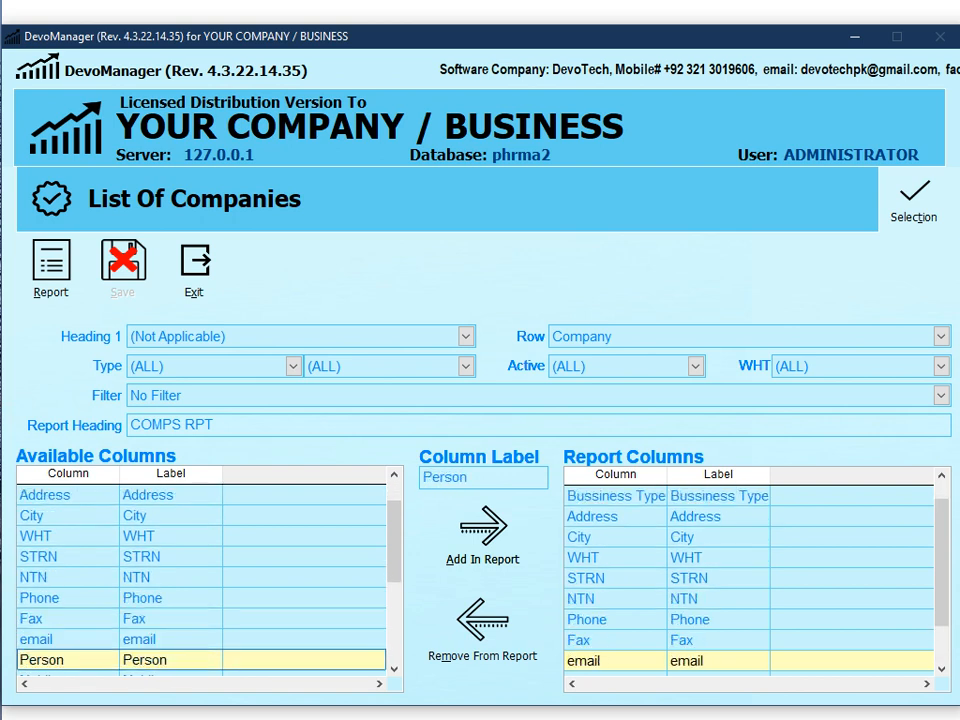
key("alt+a")
key("Down")
key("Down")
key("Up")
key("alt+a")
key("Down")
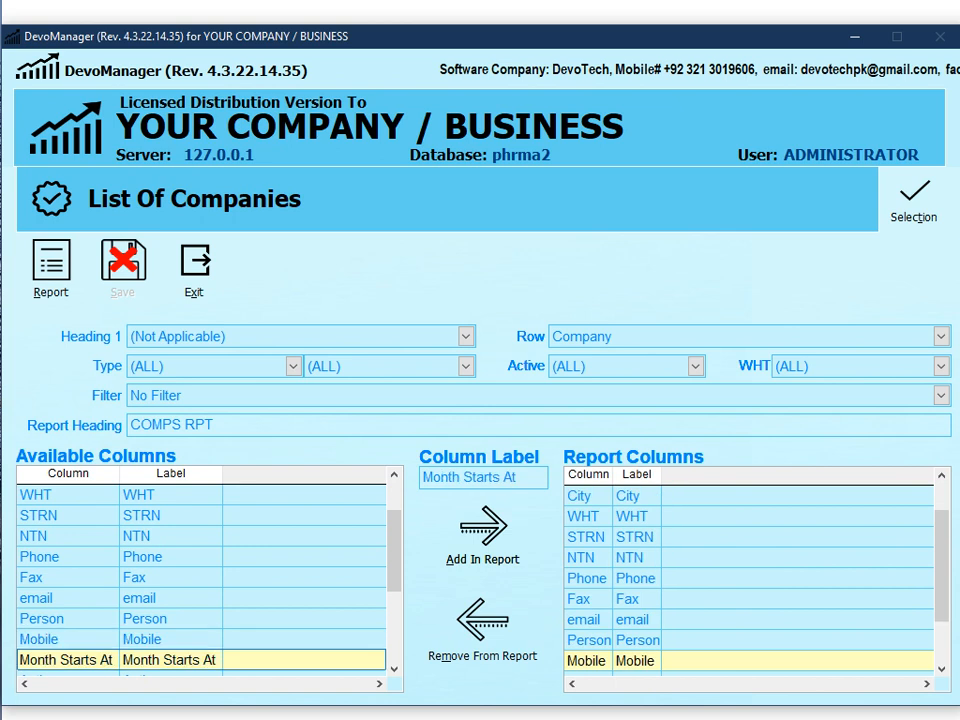
key("alt+a")
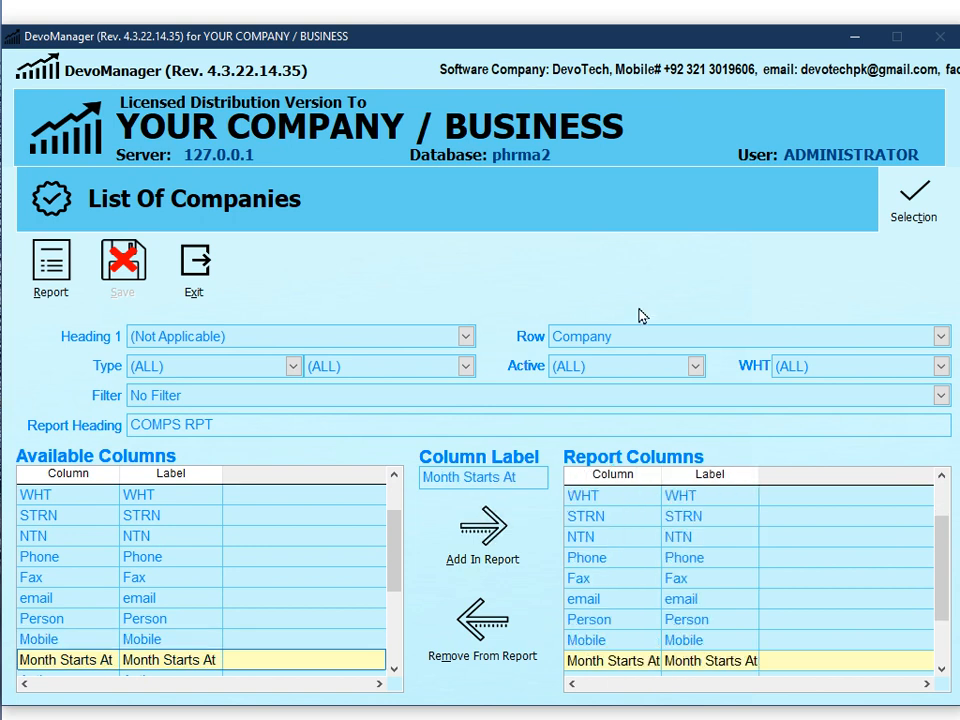
Step: Add the Active column to the report columns with its default label
scroll(306, 615, "down", 2)
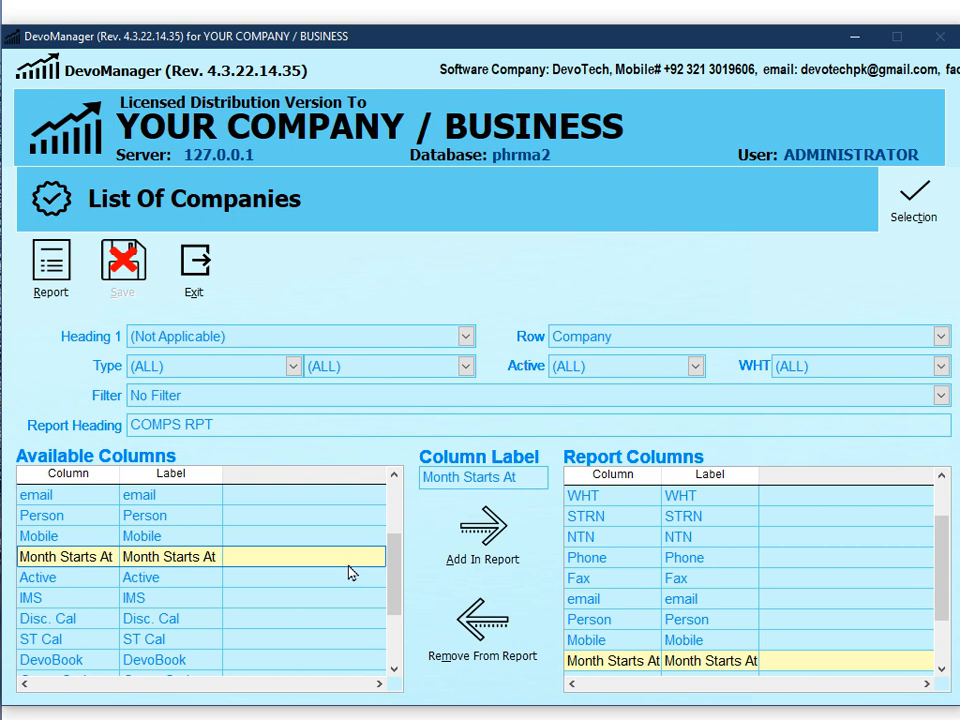
scroll(354, 572, "down", 2)
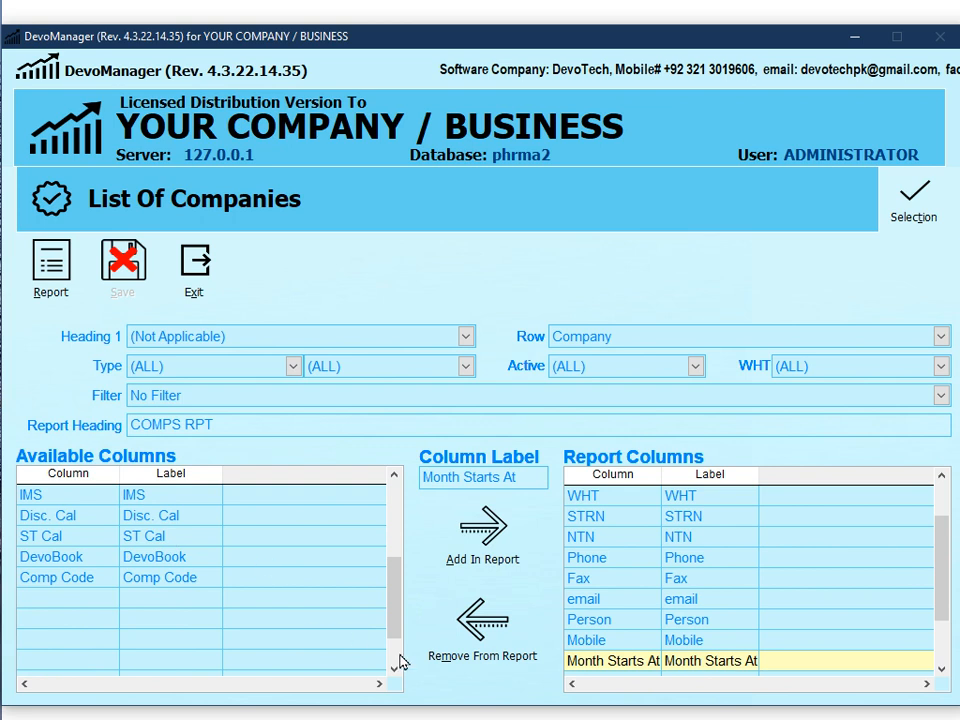
left_click_drag(394, 619, 399, 561)
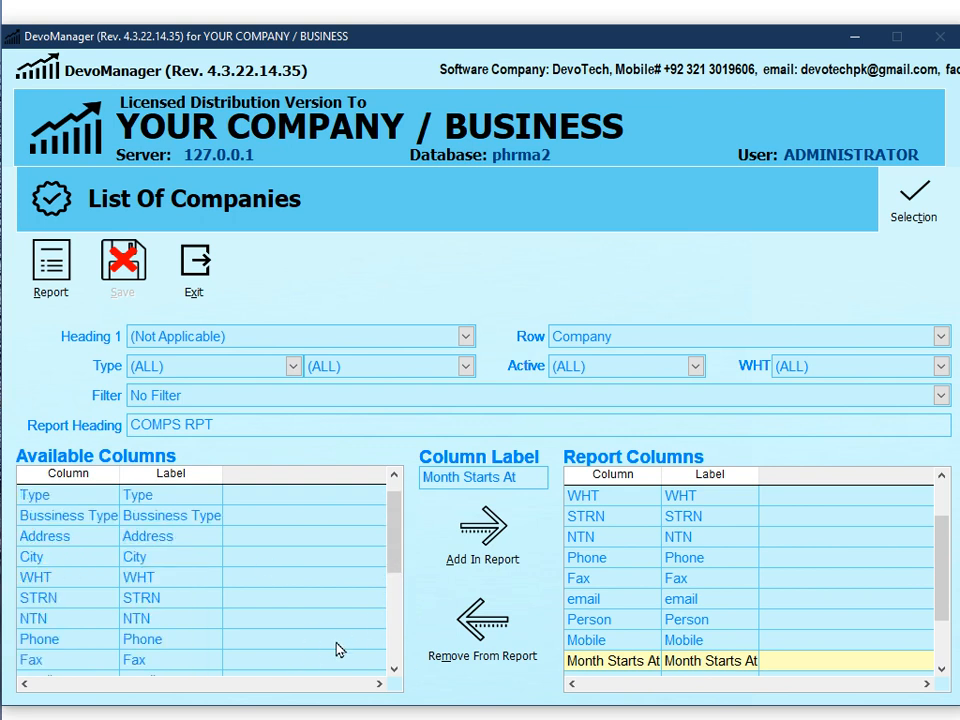
left_click(393, 668)
left_click(393, 668)
left_click(393, 668)
left_click(393, 668)
left_click(393, 668)
left_click(231, 660)
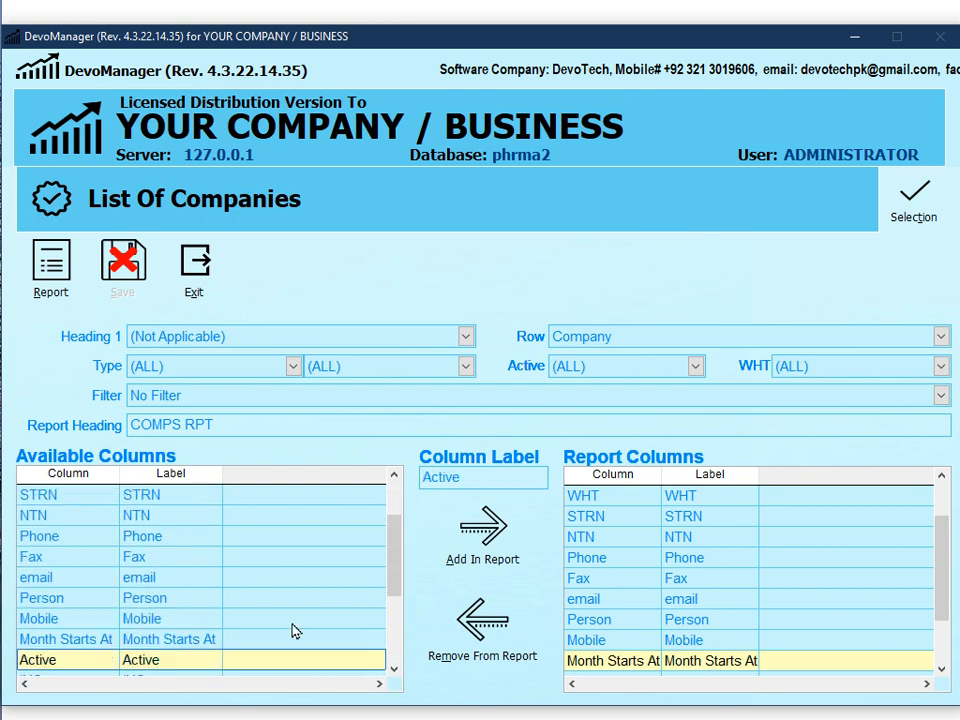
scroll(291, 627, "down", 2)
key("alt+a")
Step: Add the IMS, Disc. Cal and ST Cal columns to the report columns
key("Down")
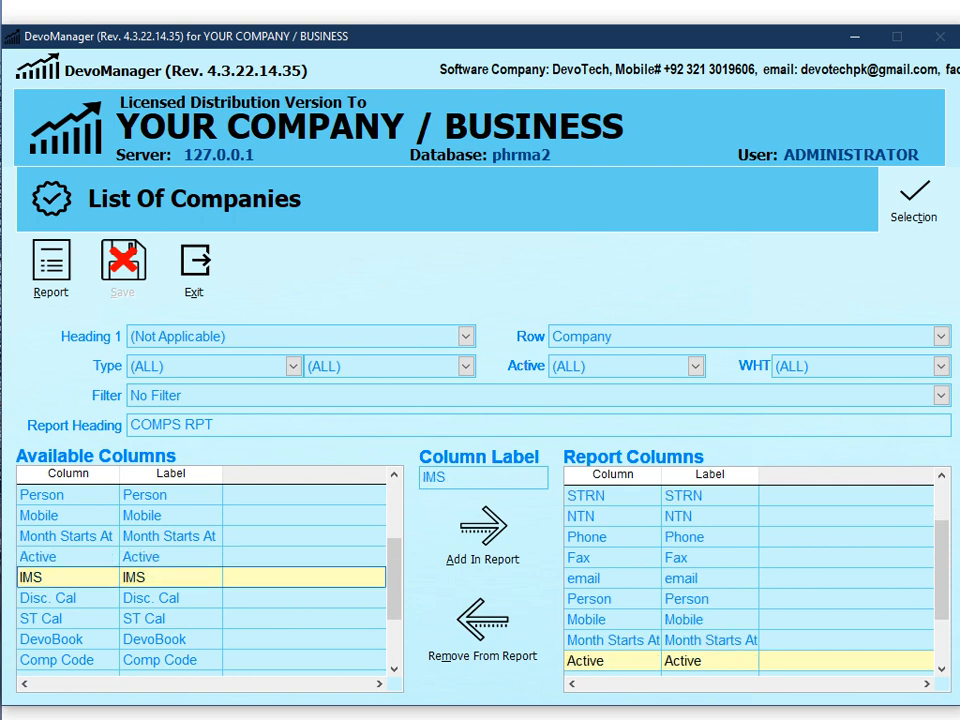
key("alt+a")
key("Down")
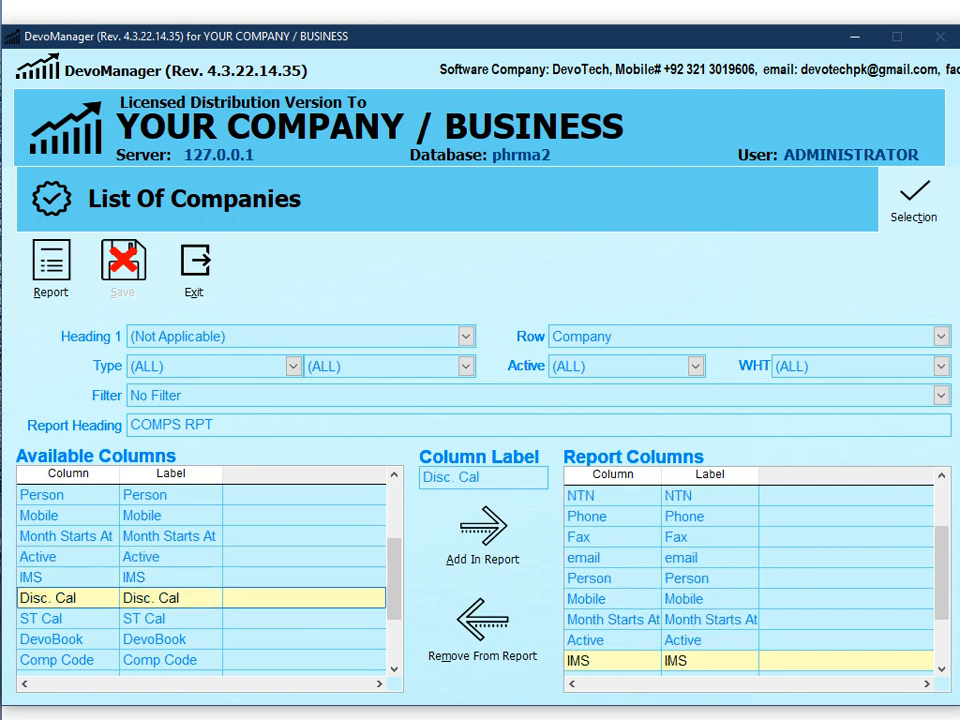
key("alt+a")
key("Down")
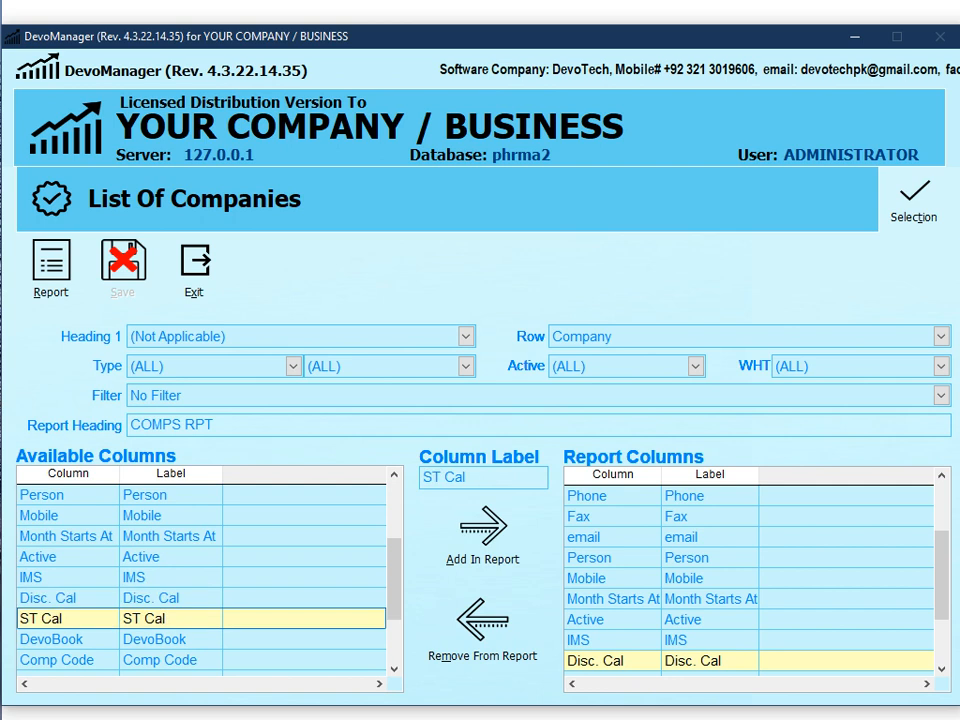
key("alt+a")
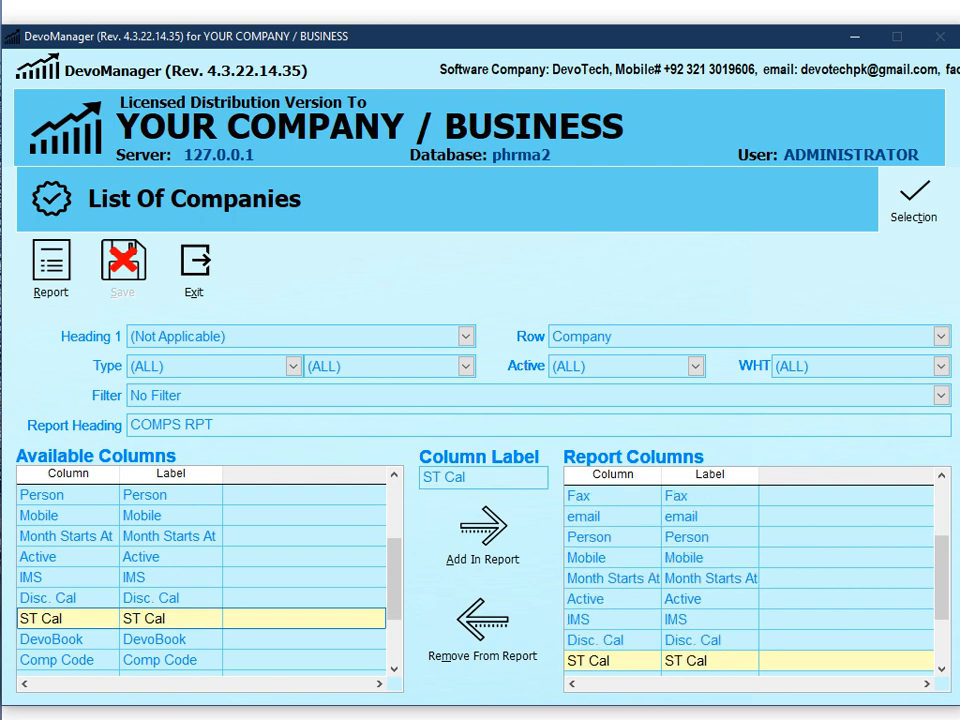
Step: Add the DevoBook and Comp Code columns to the report columns
key("Down")
key("Down")
key("Up")
key("Up")
key("Down")
key("alt+a")
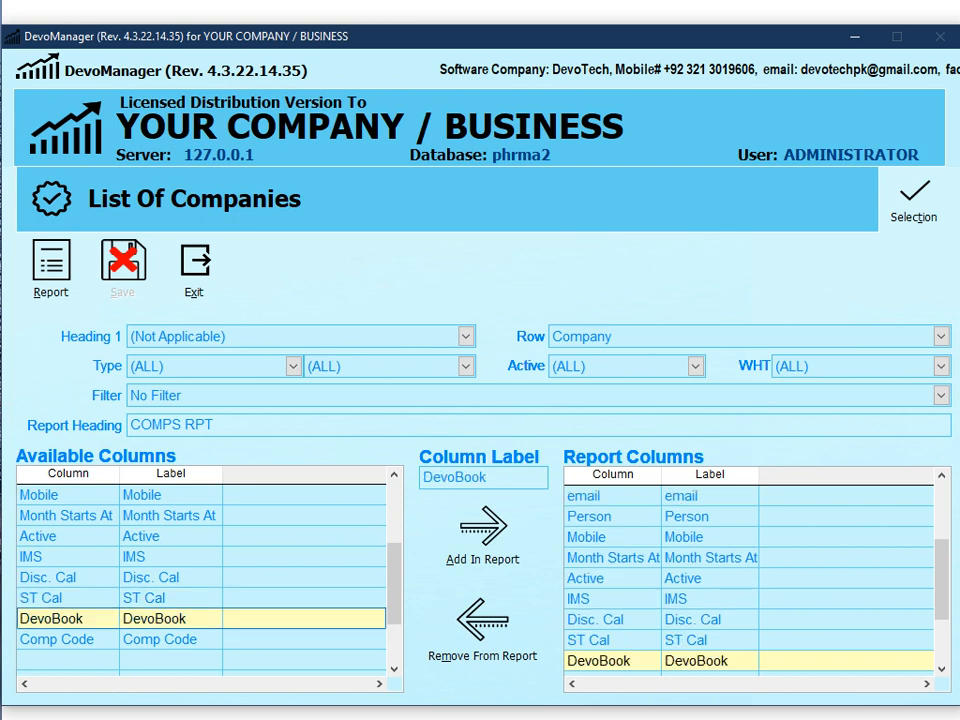
key("Down")
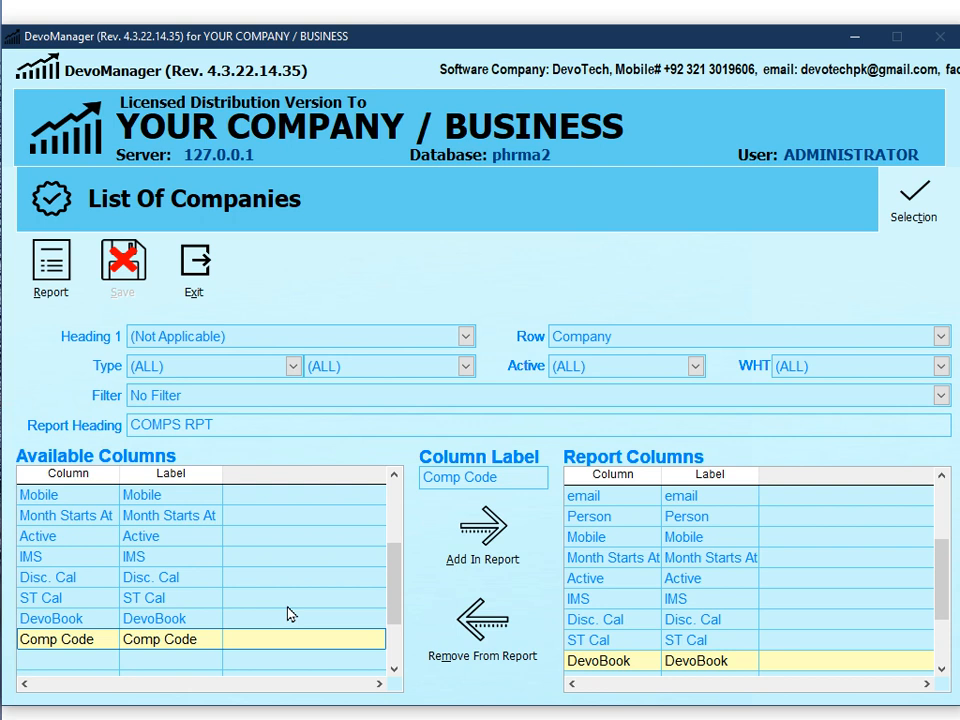
left_click(483, 527)
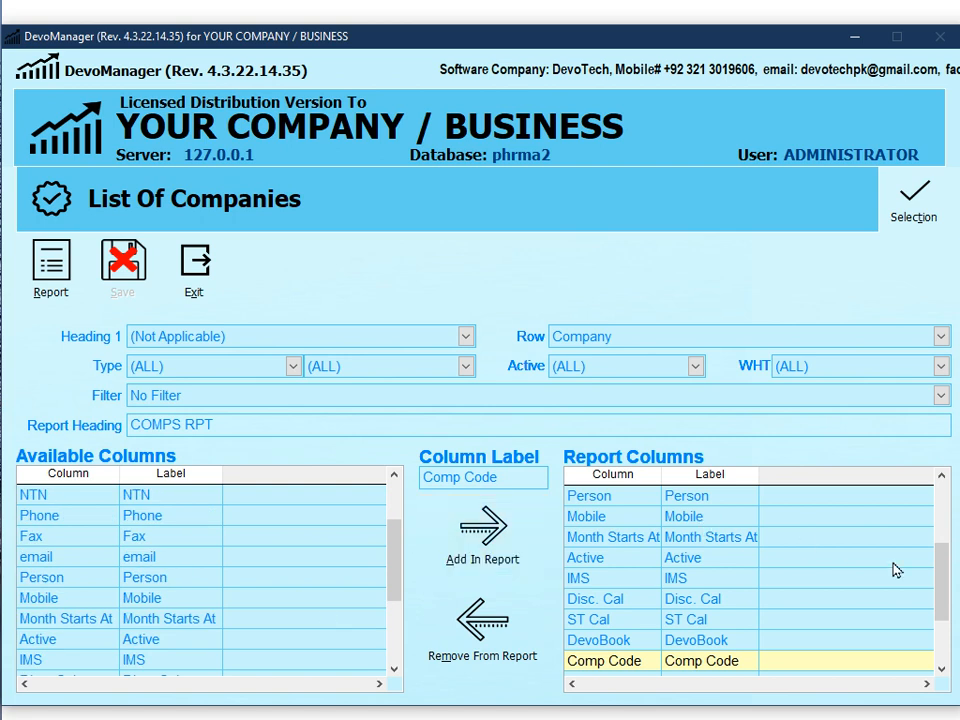
Step: Check the report columns from the start of the list and generate the COMPS RPT report in Excel
left_click_drag(941, 585, 923, 490)
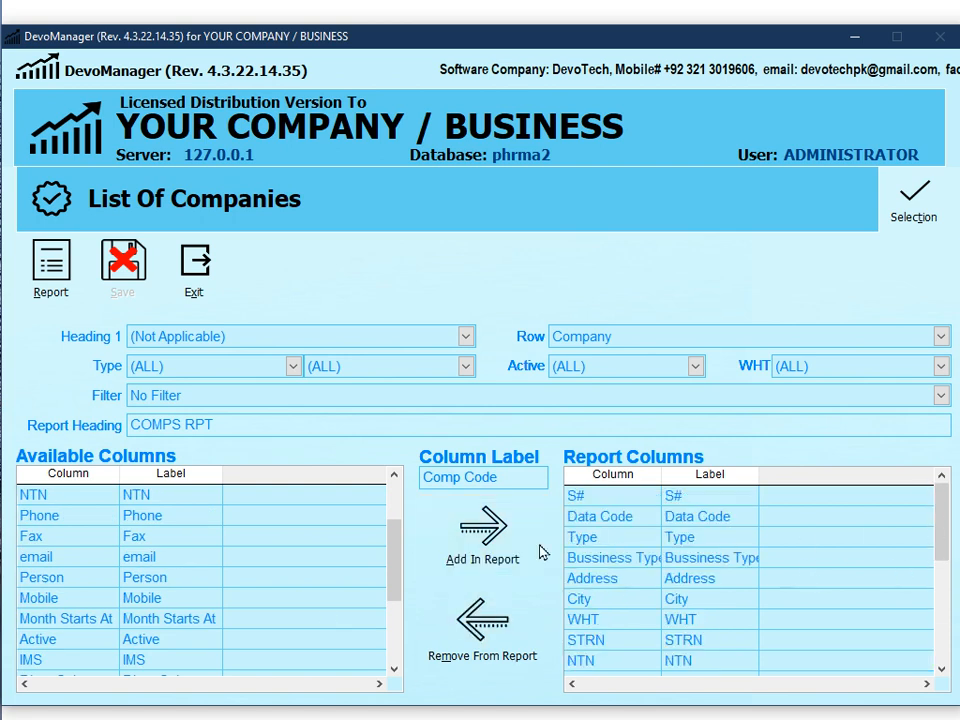
left_click(52, 280)
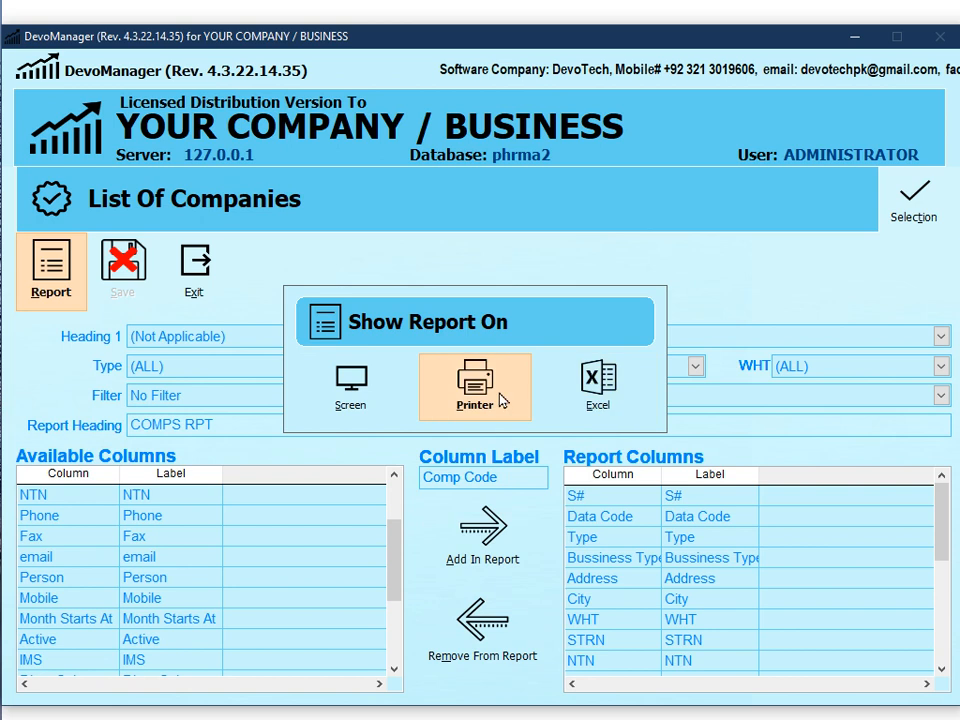
left_click(360, 395)
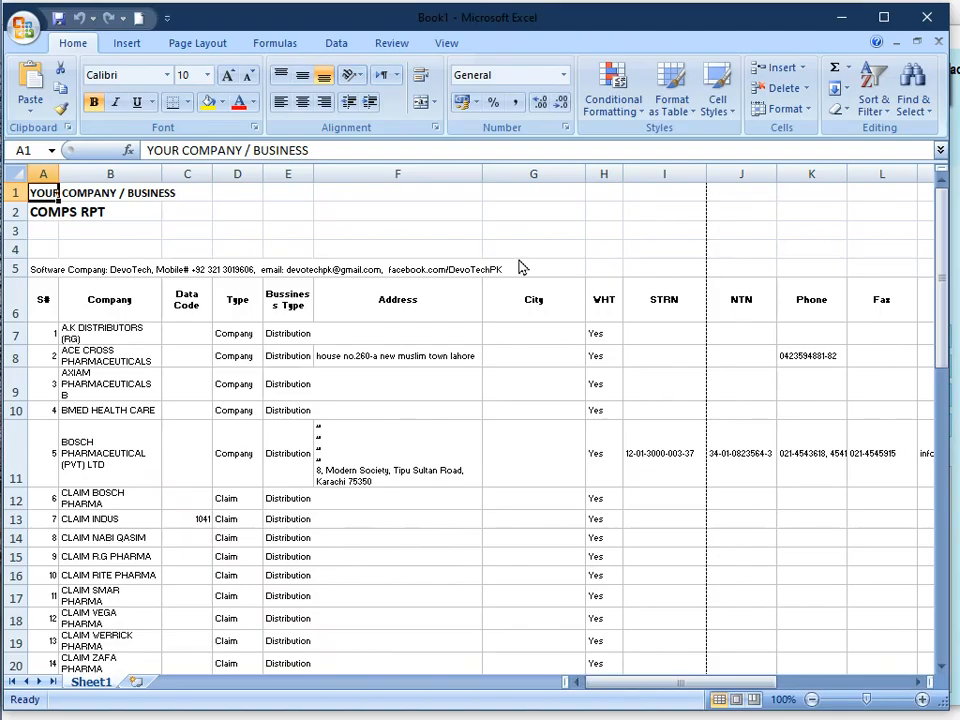
Step: Examine the business name, the report heading, and the S# and Company columns of the generated report
left_click(109, 199)
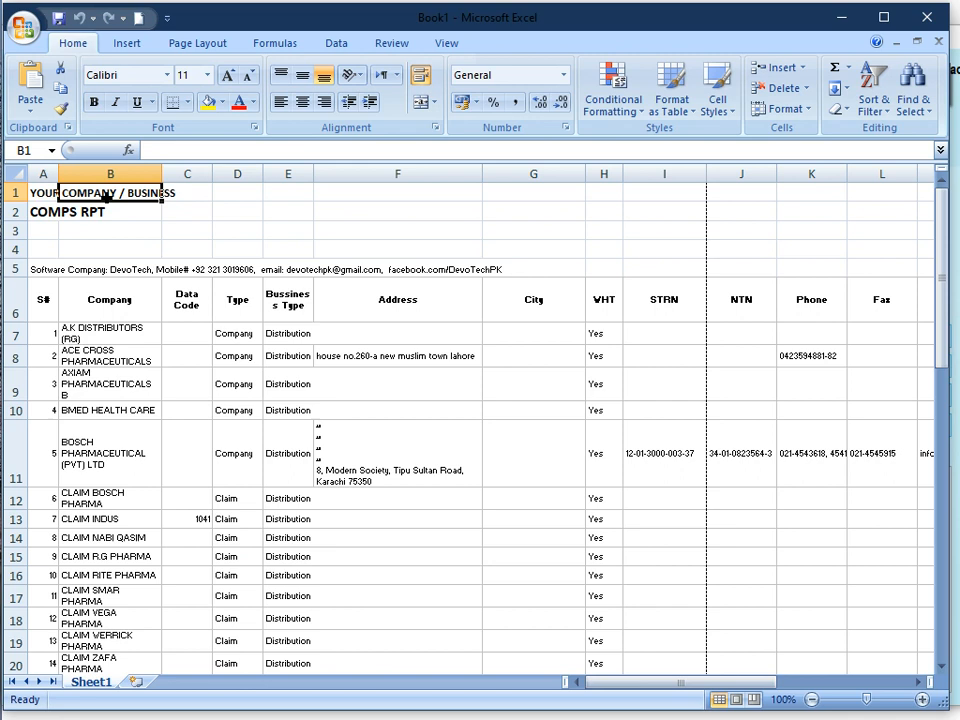
left_click(50, 213)
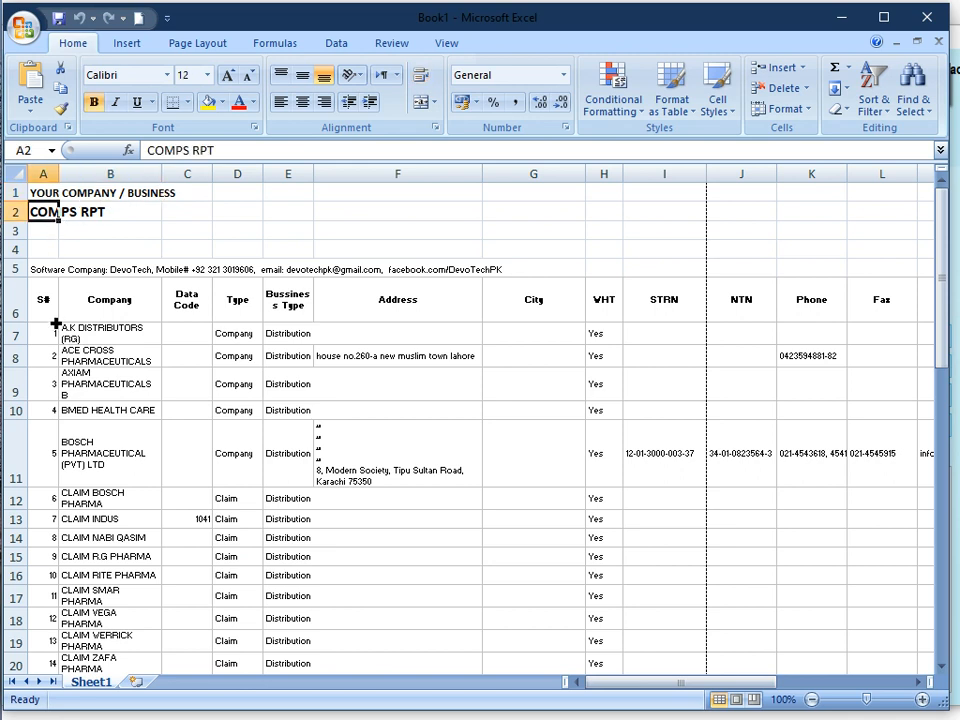
left_click(43, 312)
left_click_drag(105, 310, 126, 530)
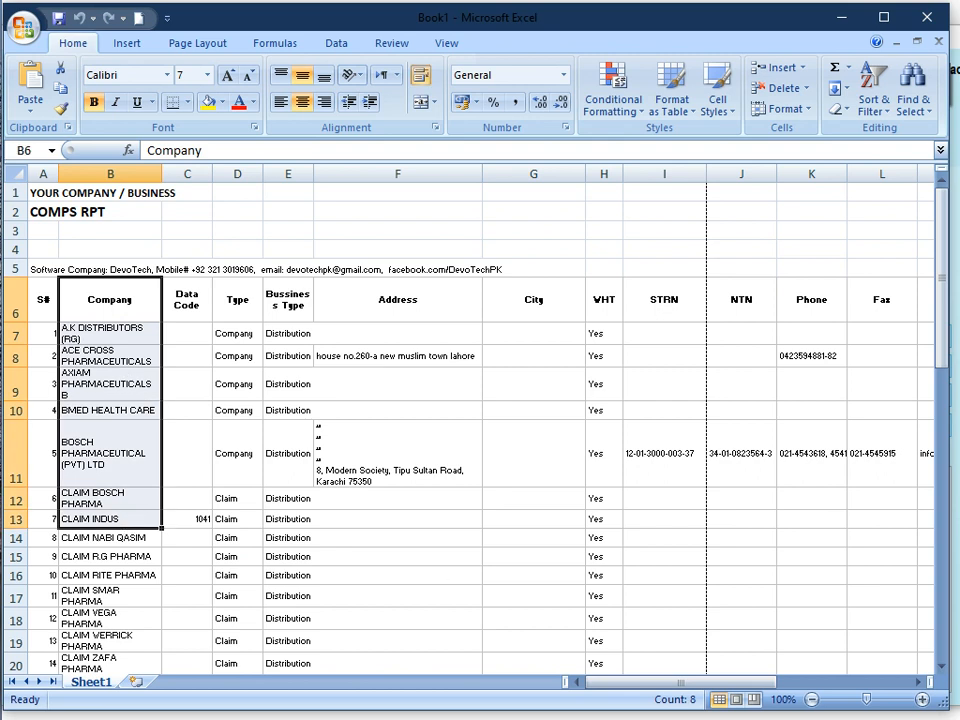
left_click(922, 699)
left_click(922, 699)
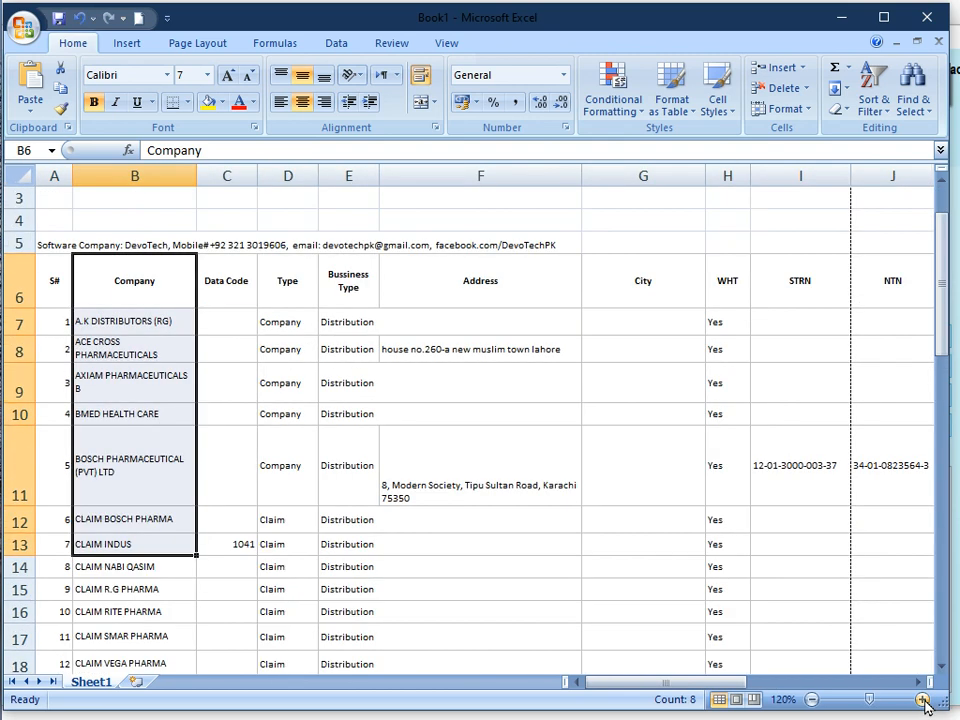
Step: Examine the Data Code and Type columns, comparing the Bosch company entry with its claim entry
left_click_drag(226, 290, 240, 490)
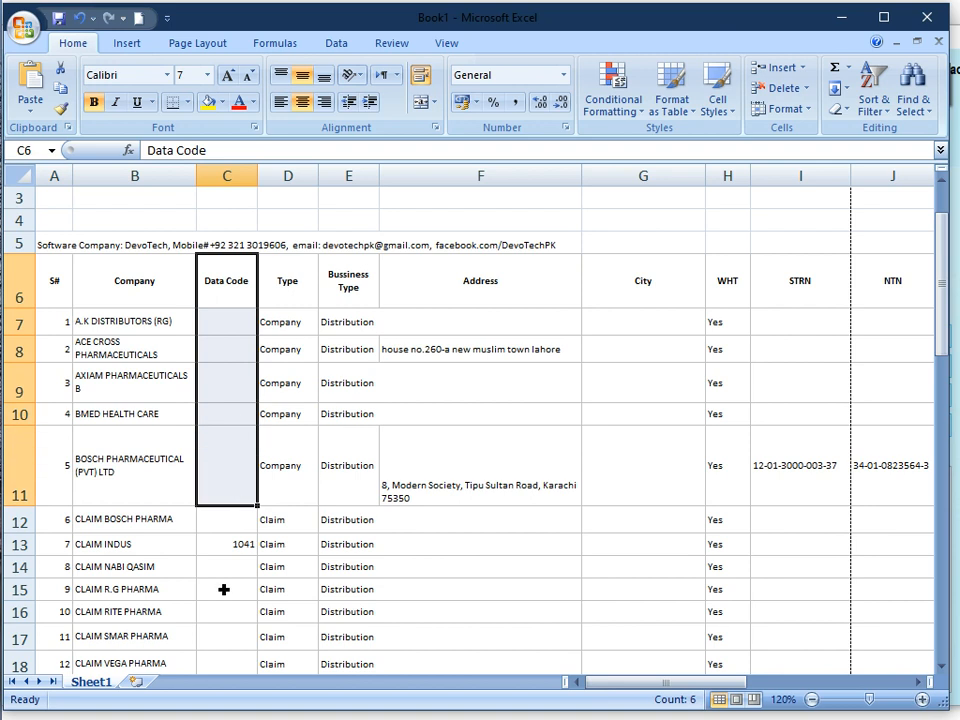
left_click(240, 554)
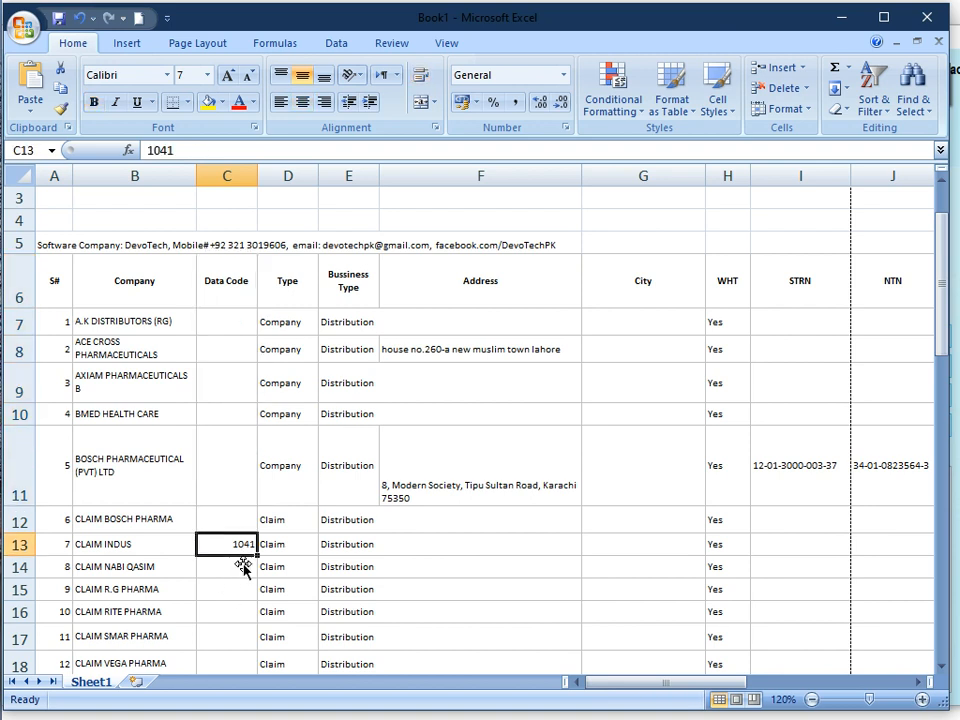
left_click(308, 275)
left_click(302, 326)
left_click(302, 526)
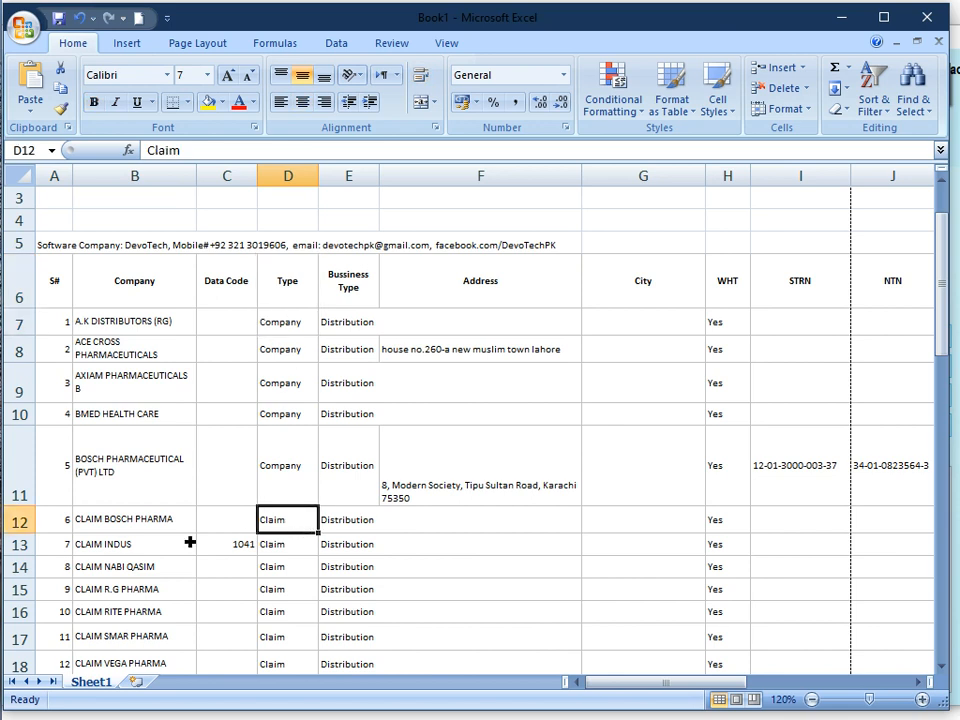
left_click(137, 472)
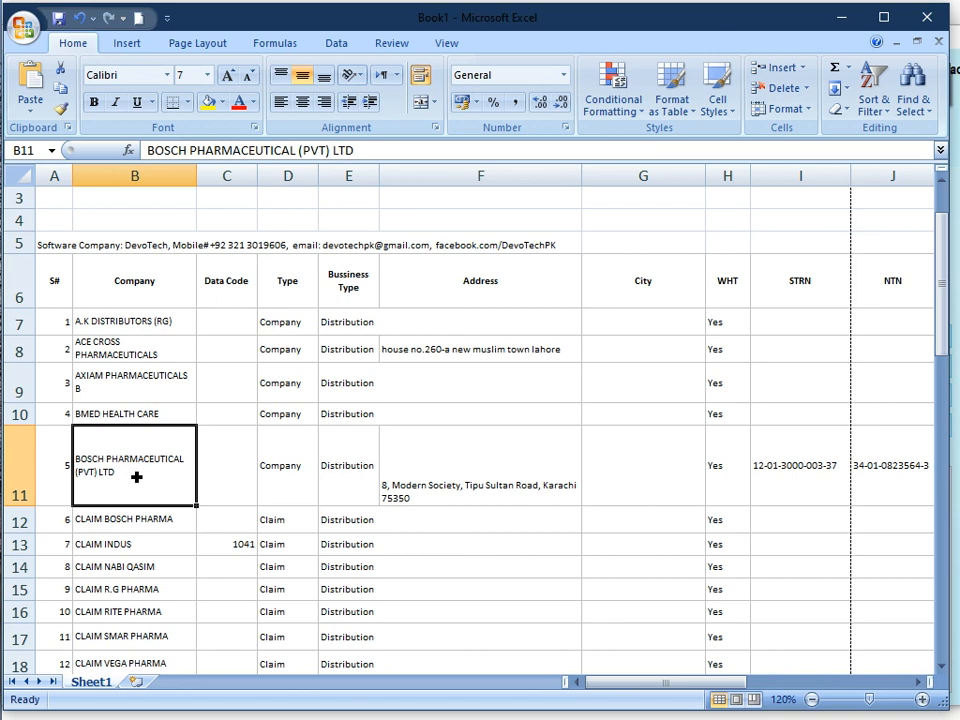
key("Down")
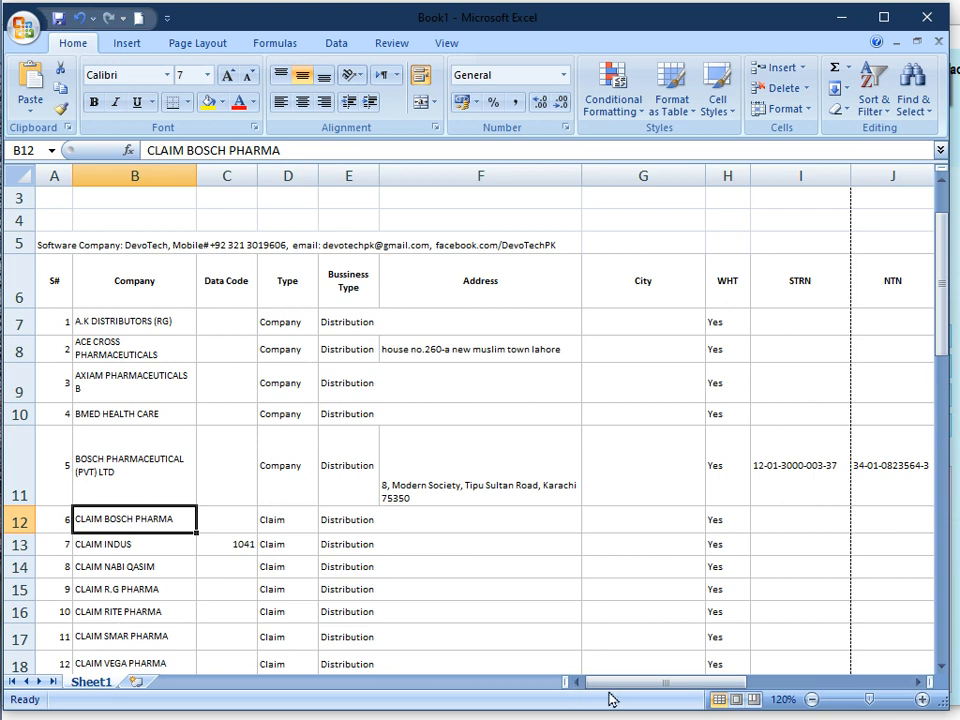
Step: Examine the WHT, STRN, NTN, Phone, Fax, email and Person columns, using the Bosch Pharmaceutical row
left_click(737, 525)
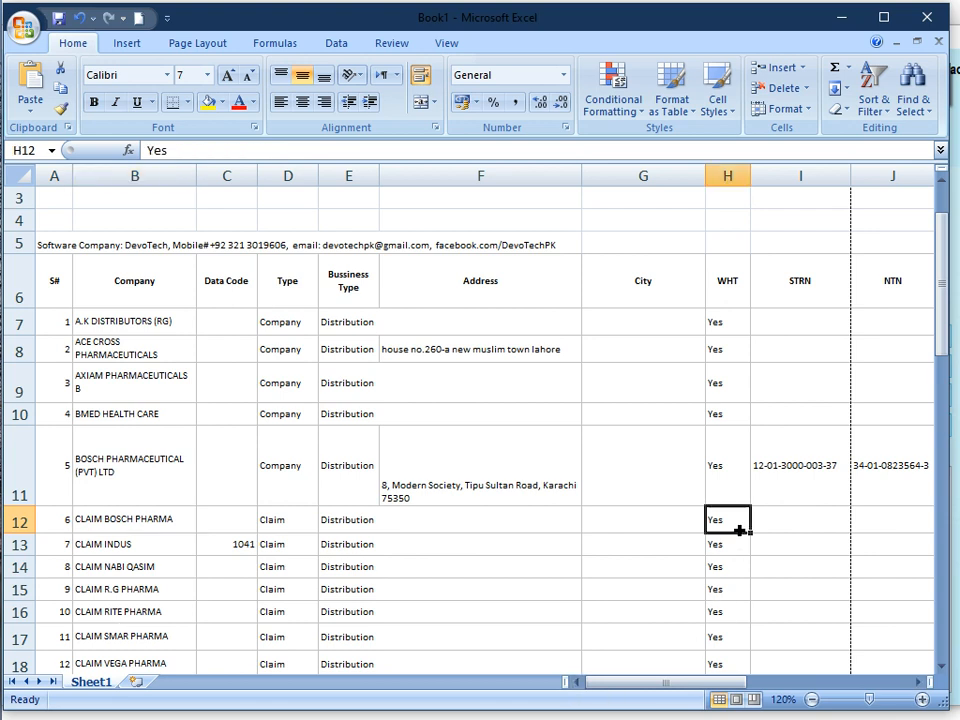
left_click(919, 688)
left_click(919, 688)
left_click(919, 688)
left_click(919, 688)
left_click(919, 688)
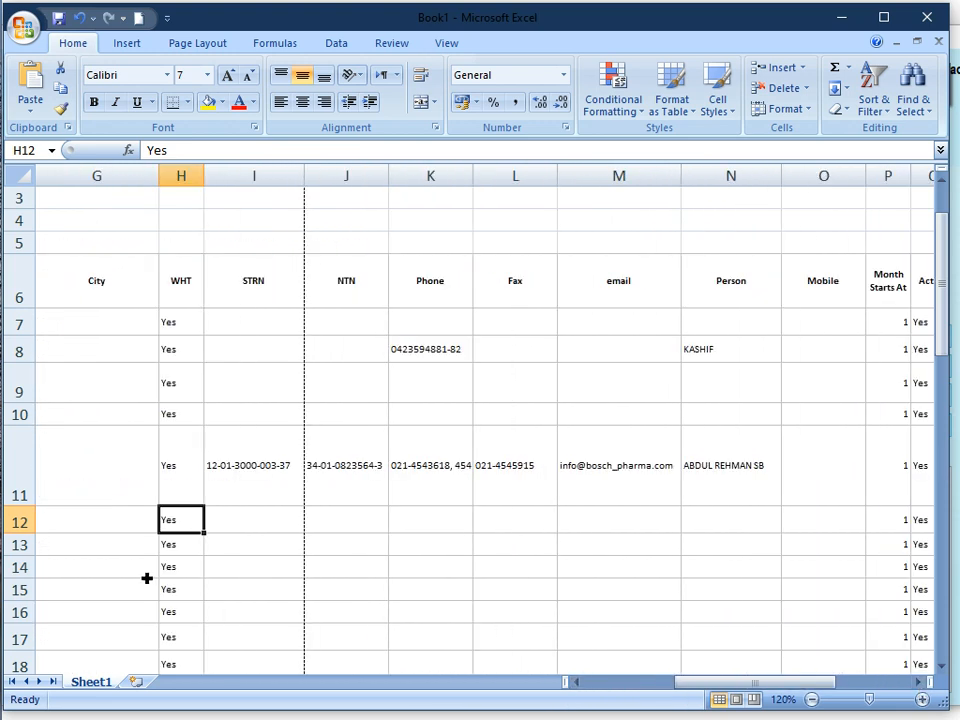
left_click(254, 526)
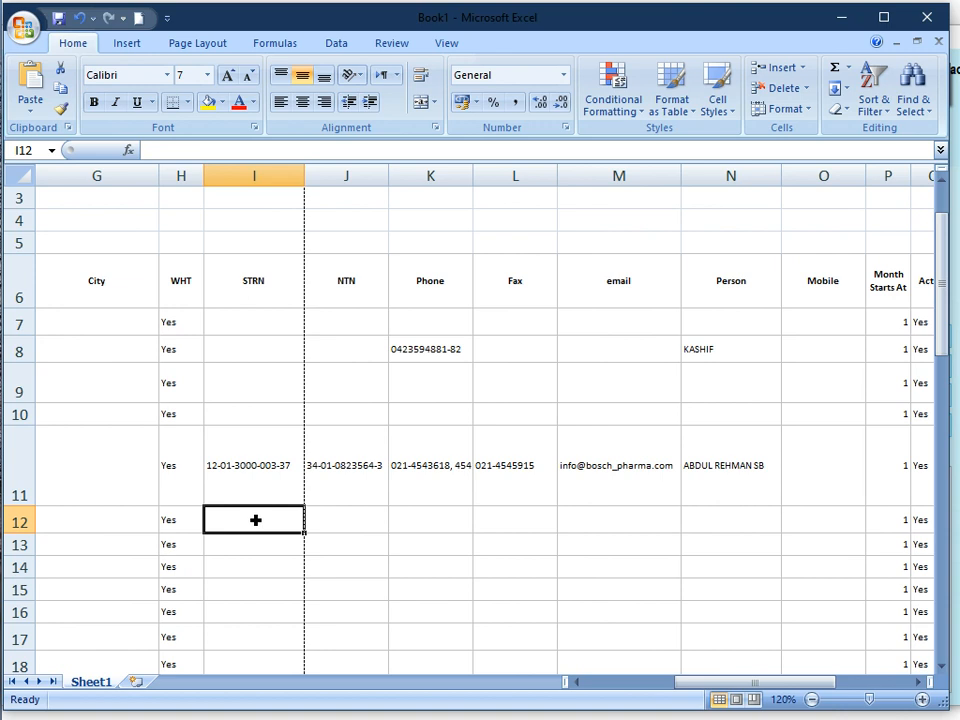
left_click(261, 485)
left_click(340, 479)
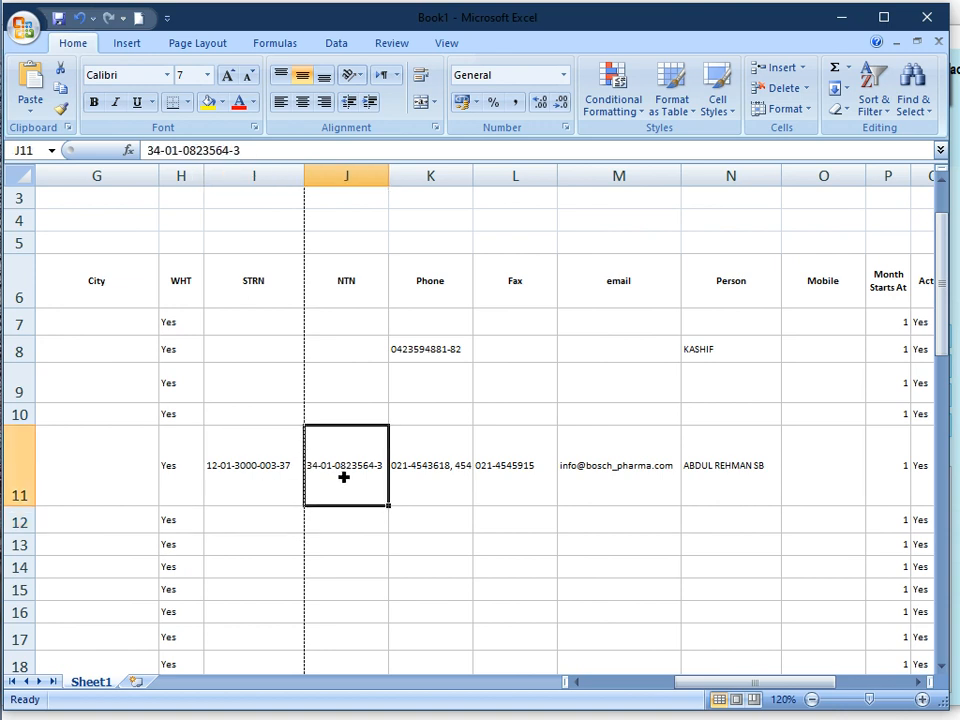
left_click(440, 496)
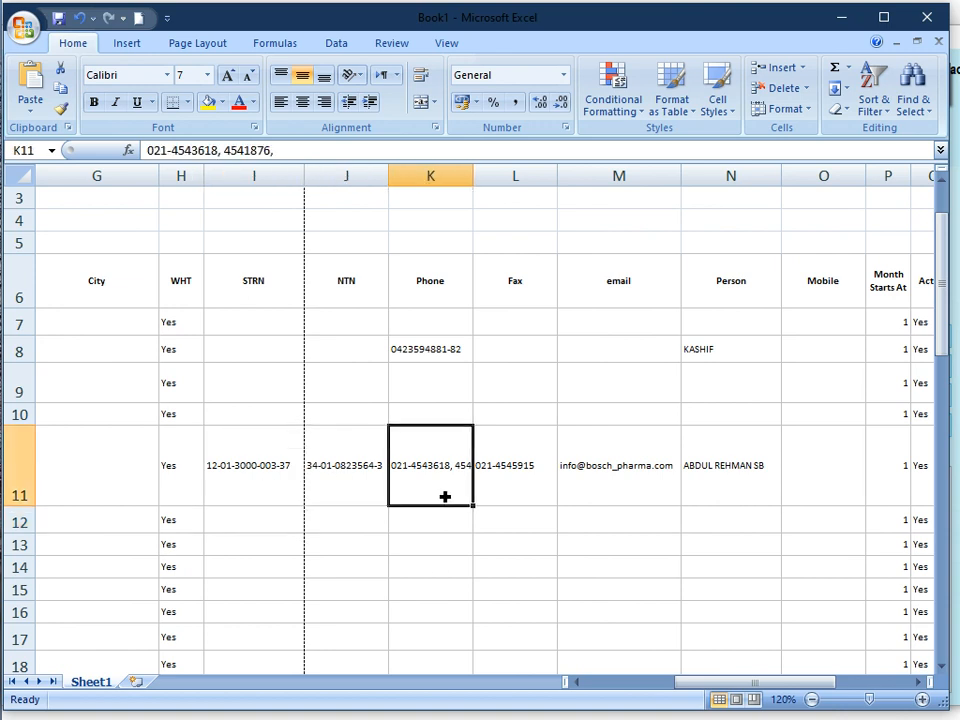
left_click(523, 466)
left_click(626, 478)
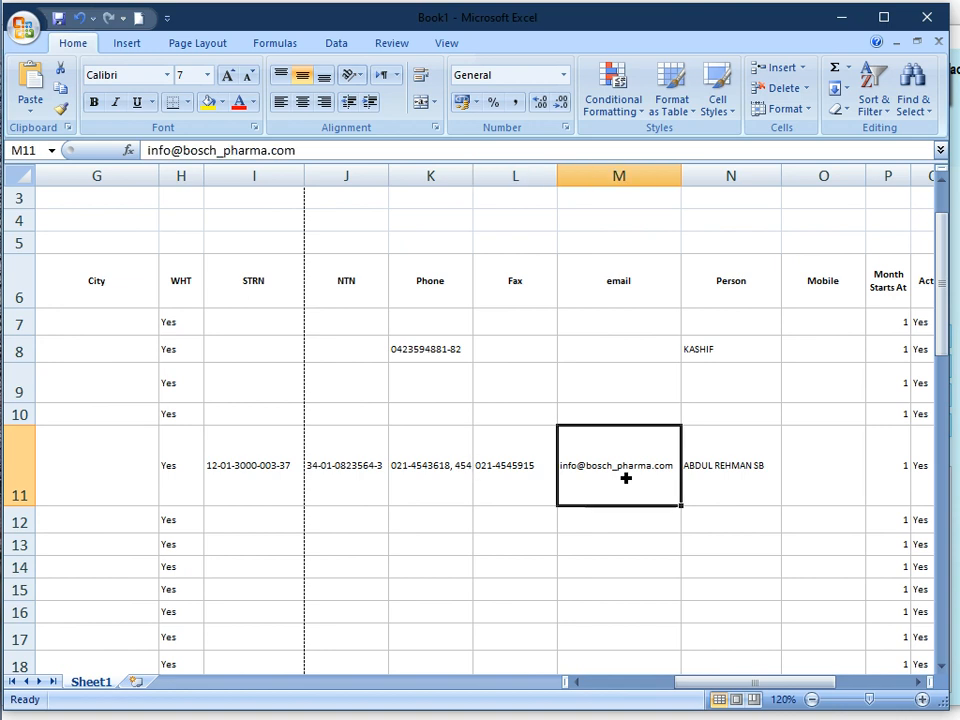
left_click(714, 474)
Step: Examine the Mobile, Month Starts At and Active columns down through the report's company rows
left_click(920, 683)
left_click(920, 683)
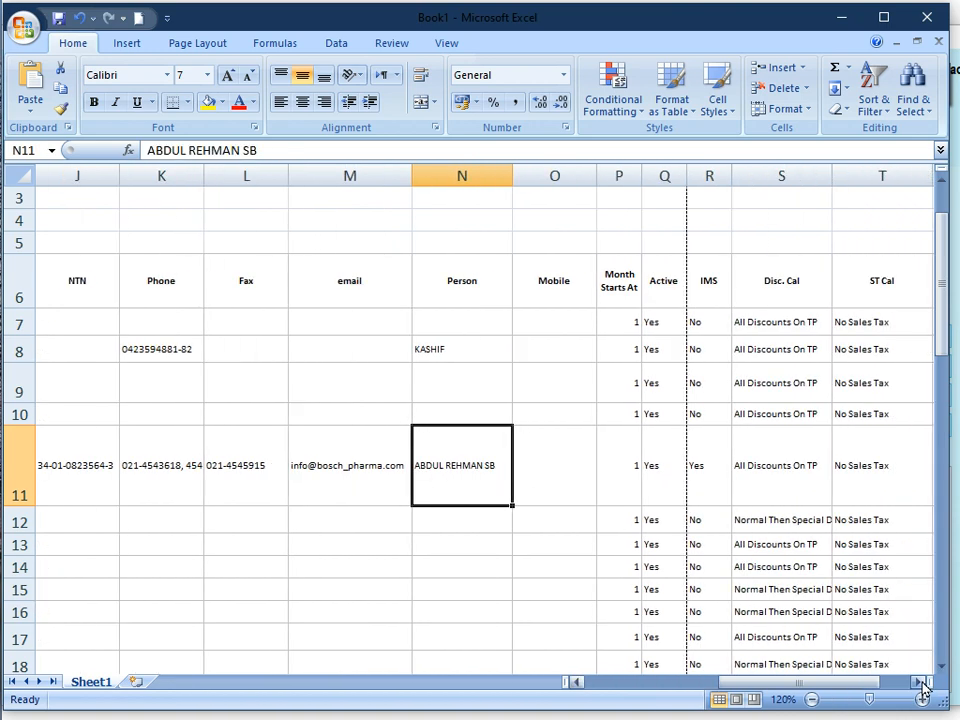
left_click(920, 683)
left_click(387, 470)
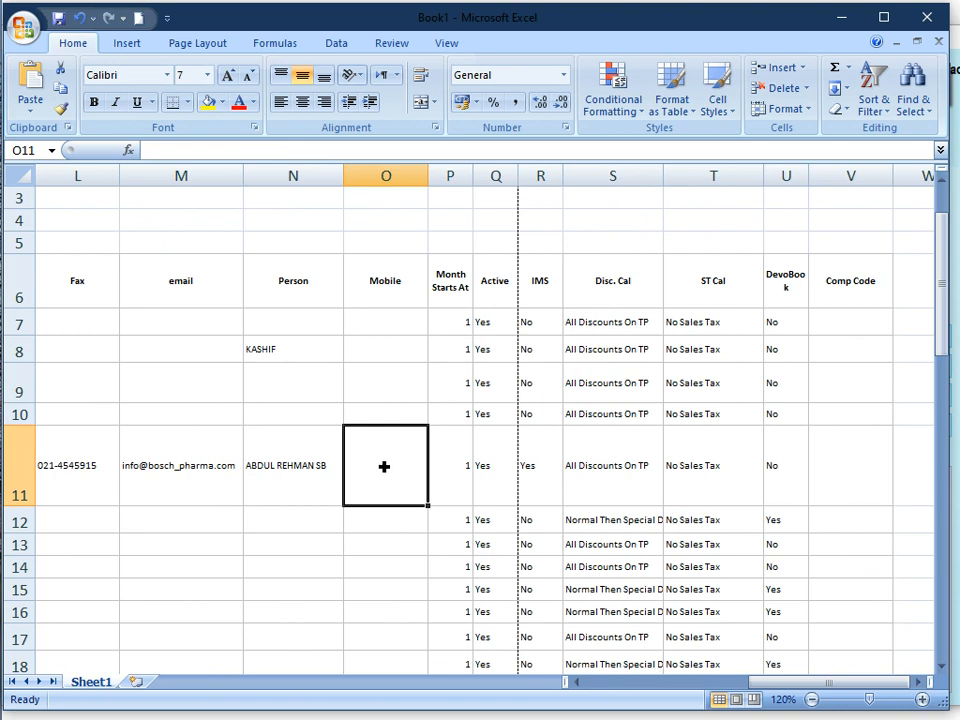
left_click(453, 466)
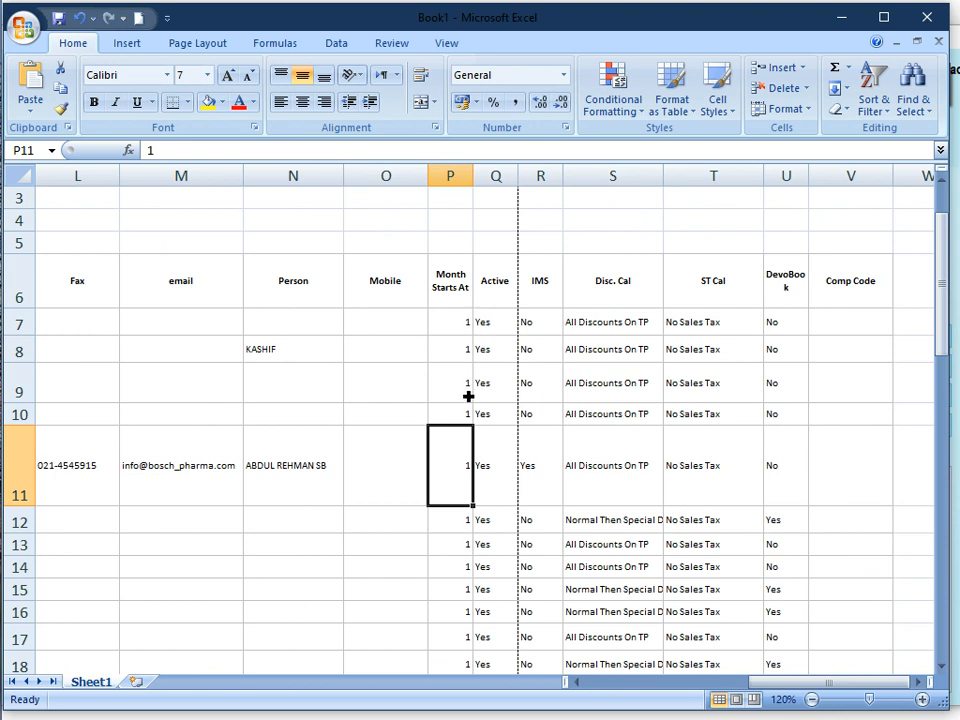
scroll(480, 553, "down", 12)
scroll(480, 553, "up", 12)
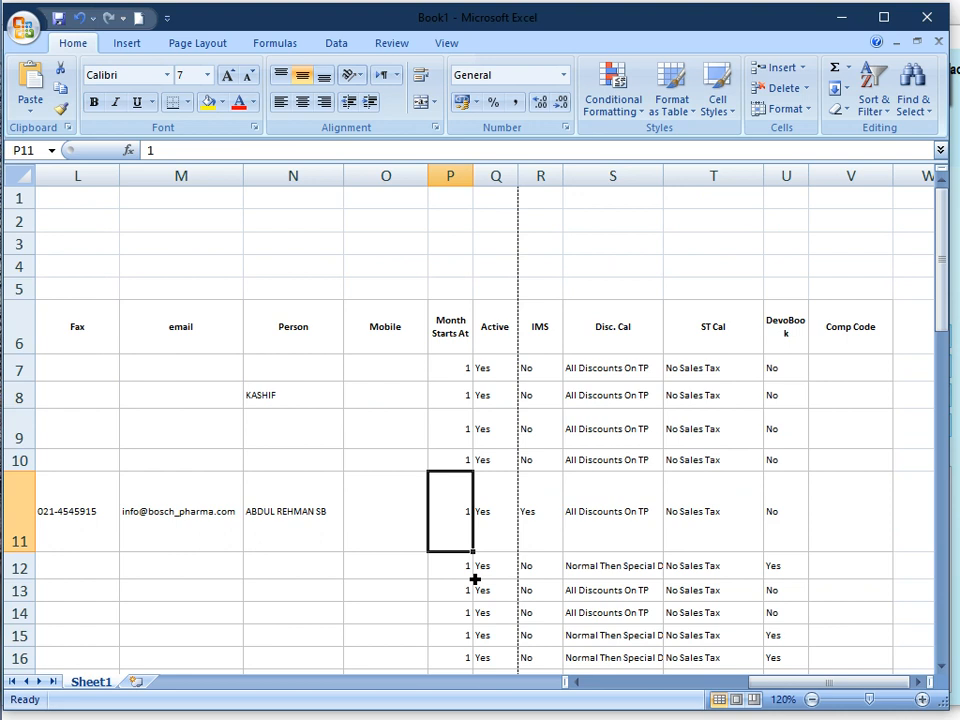
left_click(494, 523)
scroll(494, 523, "down", 5)
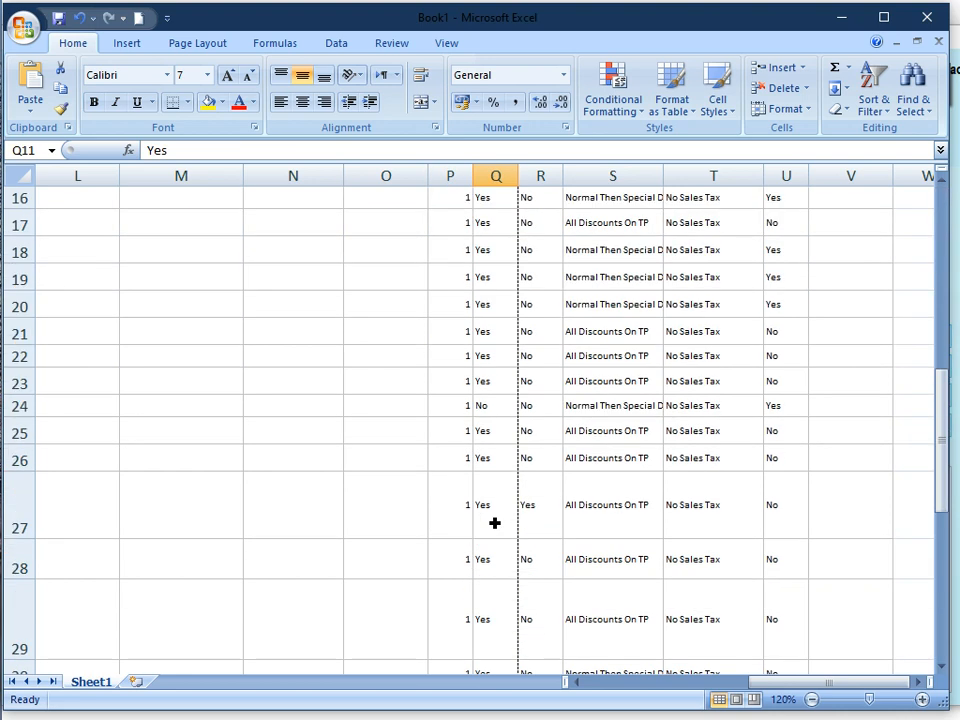
scroll(494, 523, "down", 3)
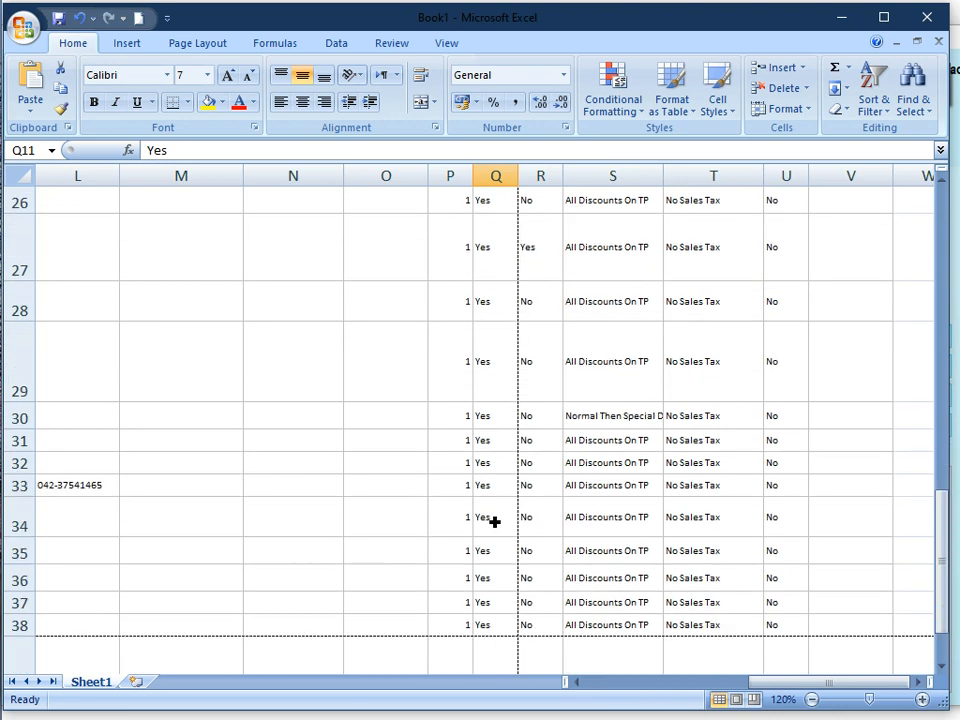
Step: Examine the IMS column across the first company rows, comparing them with the Bosch Pharmaceutical row
scroll(494, 521, "up", 8)
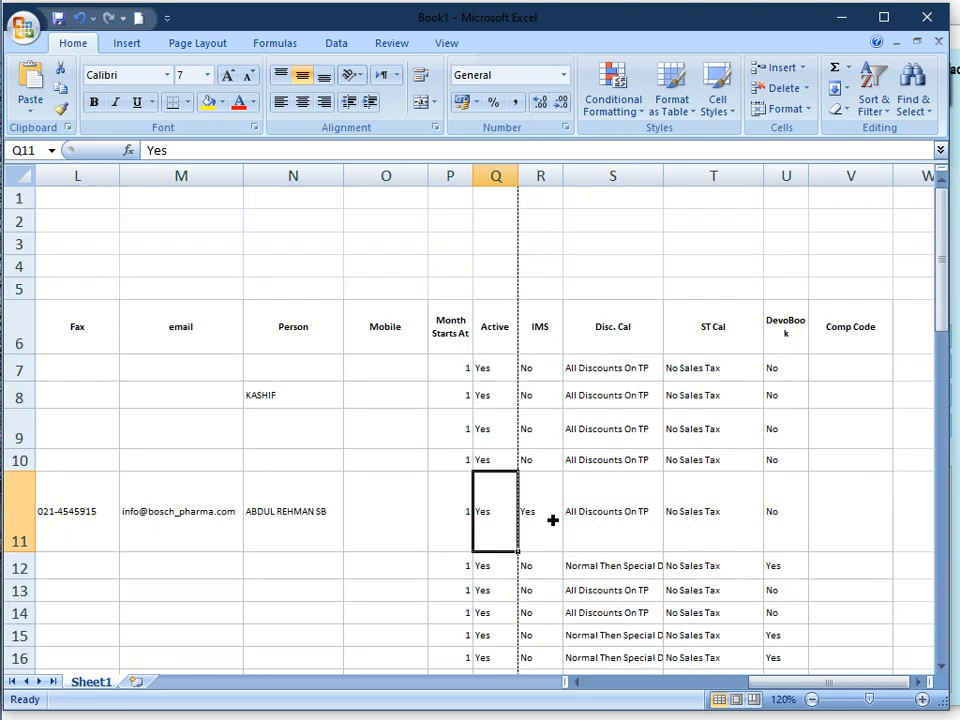
left_click(551, 530)
left_click(541, 375)
left_click(540, 398)
left_click(545, 436)
left_click(552, 462)
left_click(559, 540)
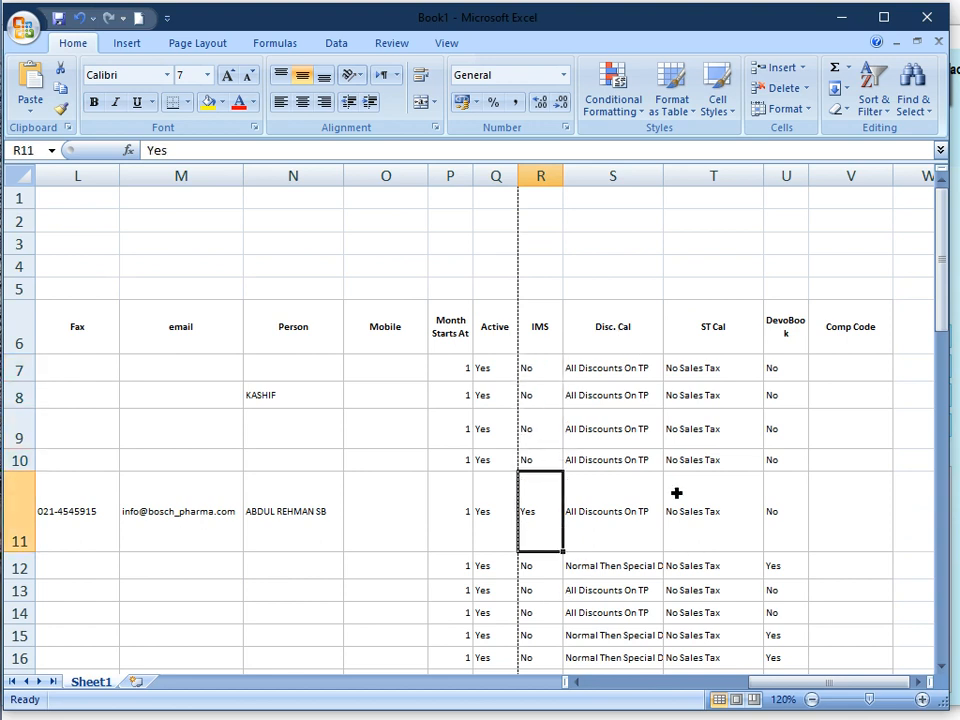
Step: Widen the Disc. Cal column until its longest entries fit, and examine the discount calculation values at 140% zoom
left_click(634, 538)
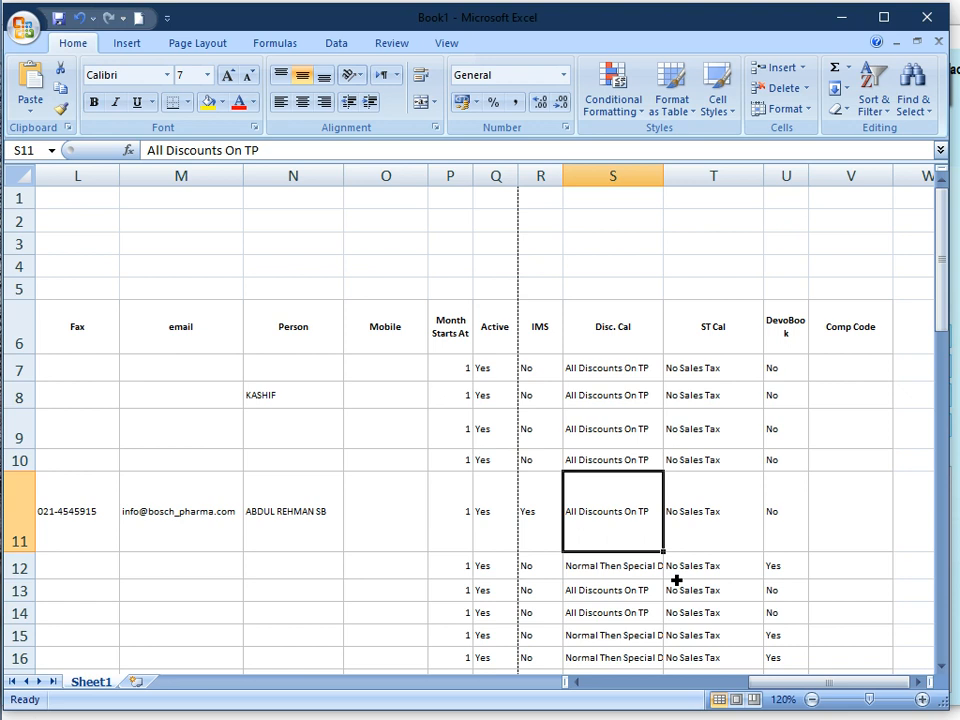
key("Down")
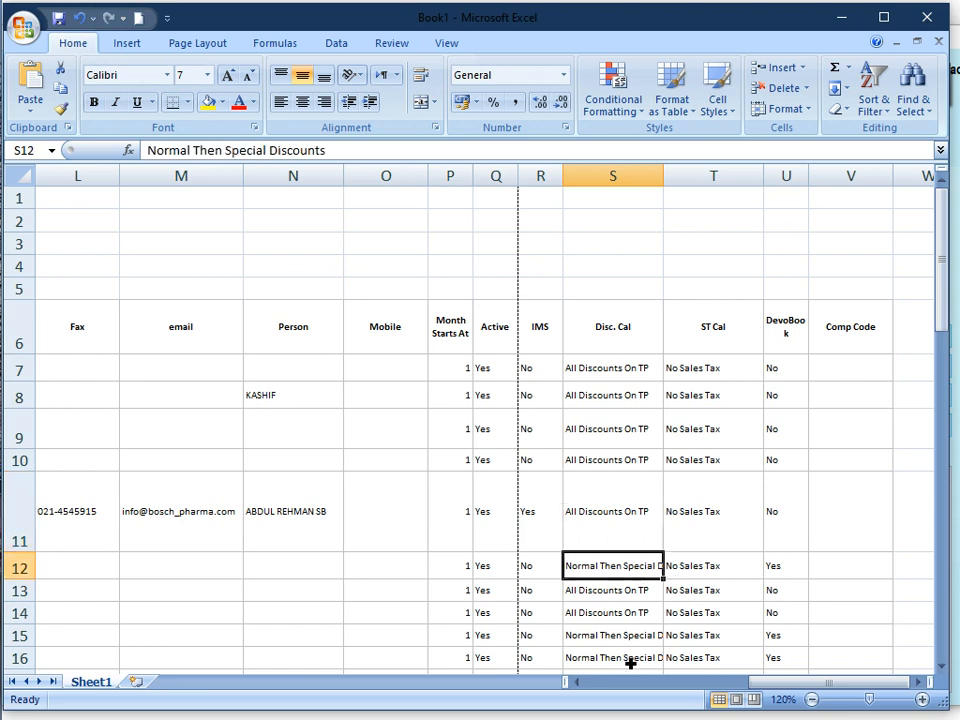
left_click_drag(665, 186, 797, 184)
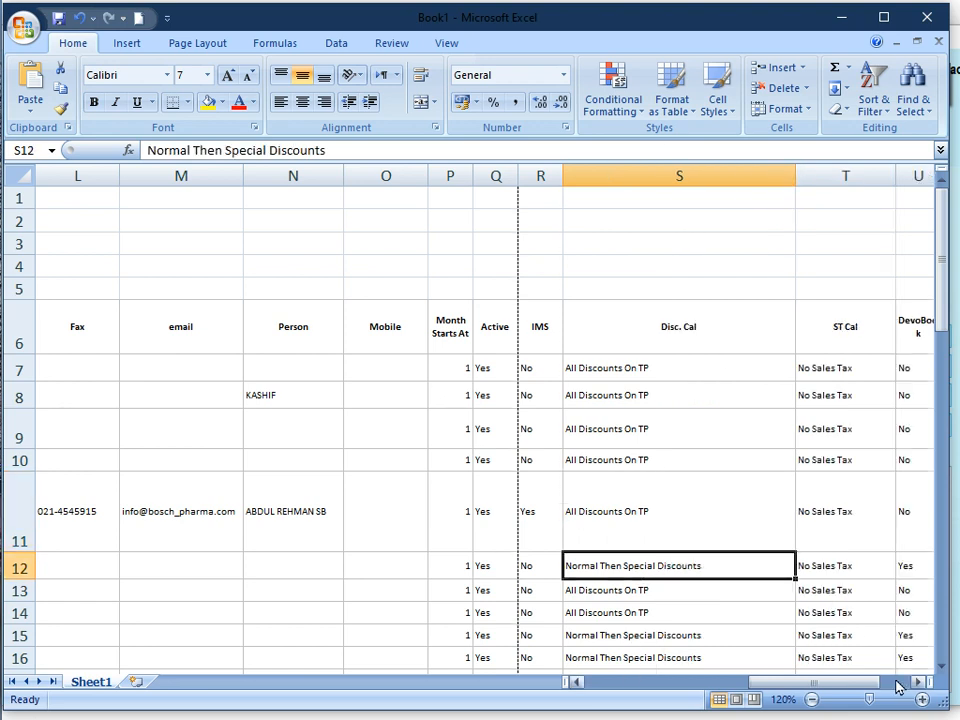
left_click(922, 699)
left_click(922, 699)
scroll(461, 465, "down", 2)
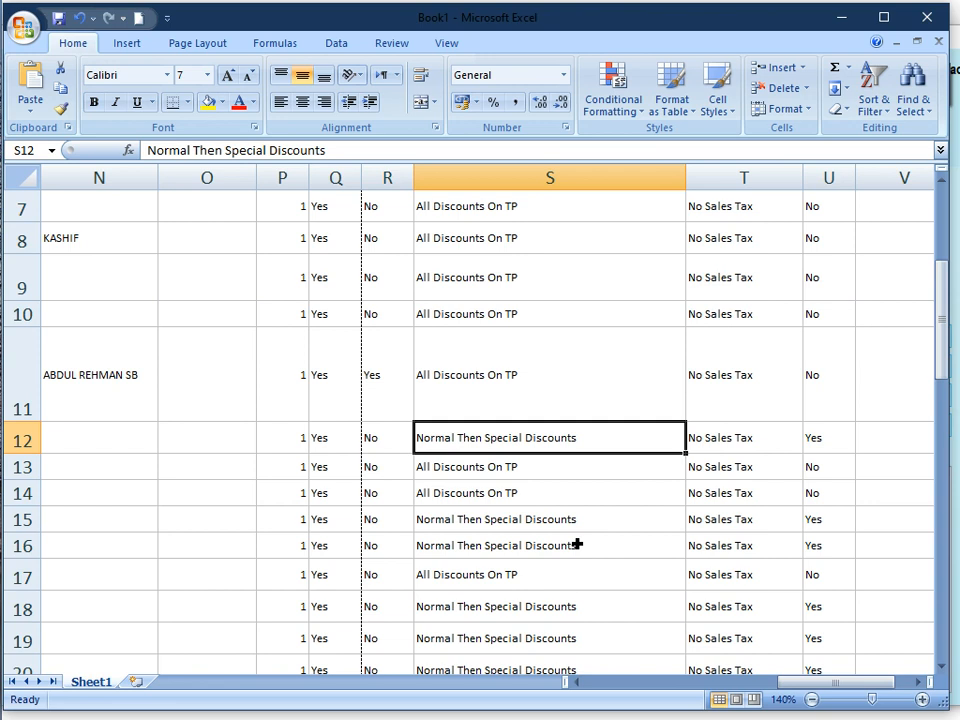
scroll(707, 450, "up", 2)
Step: Examine the ST Cal and DevoBook columns down through the first company rows and the Bosch claim row
left_click(748, 371)
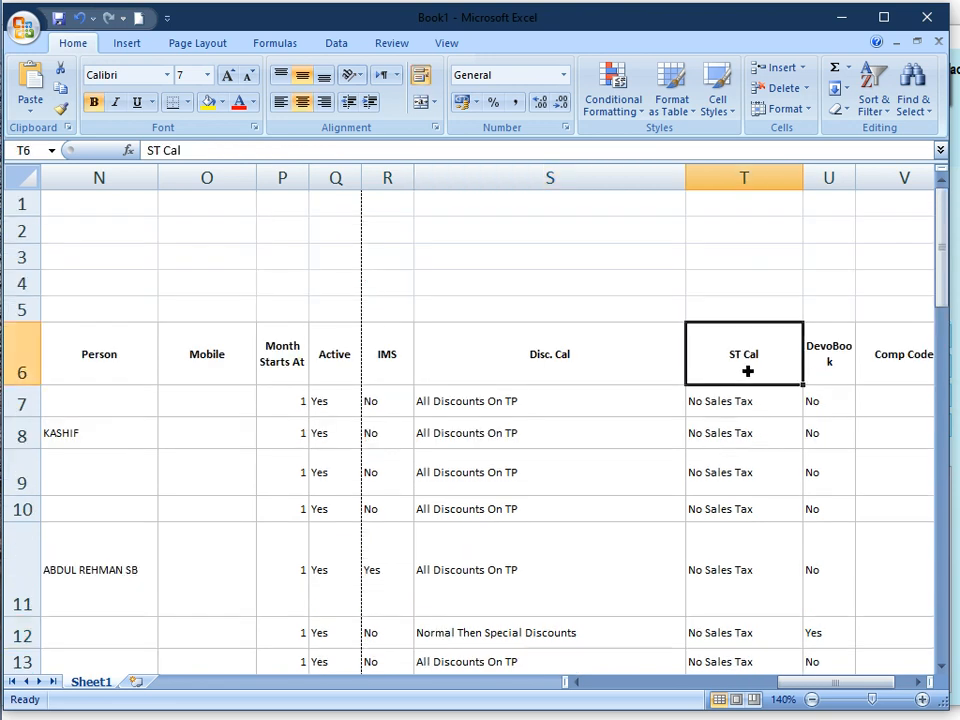
left_click_drag(751, 410, 801, 564)
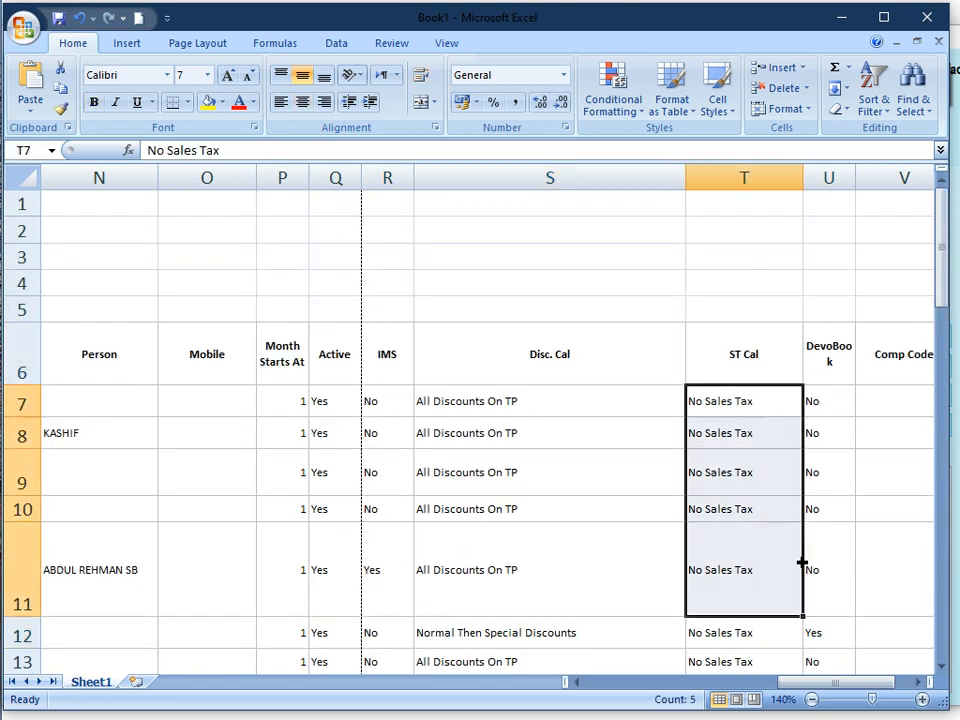
left_click(820, 370)
left_click_drag(846, 433, 840, 555)
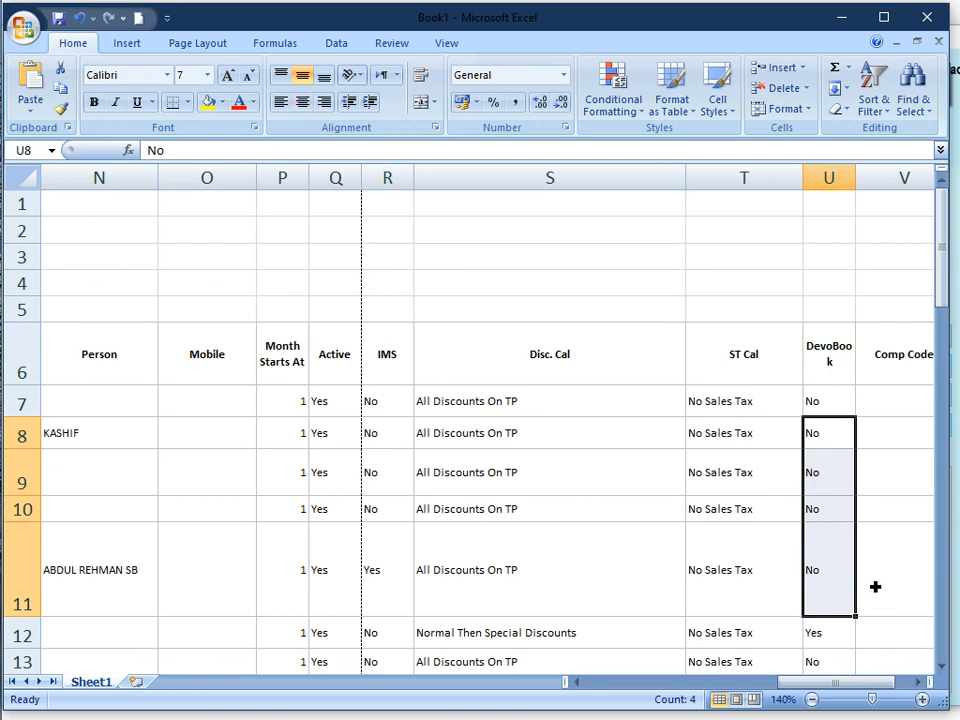
left_click(833, 638)
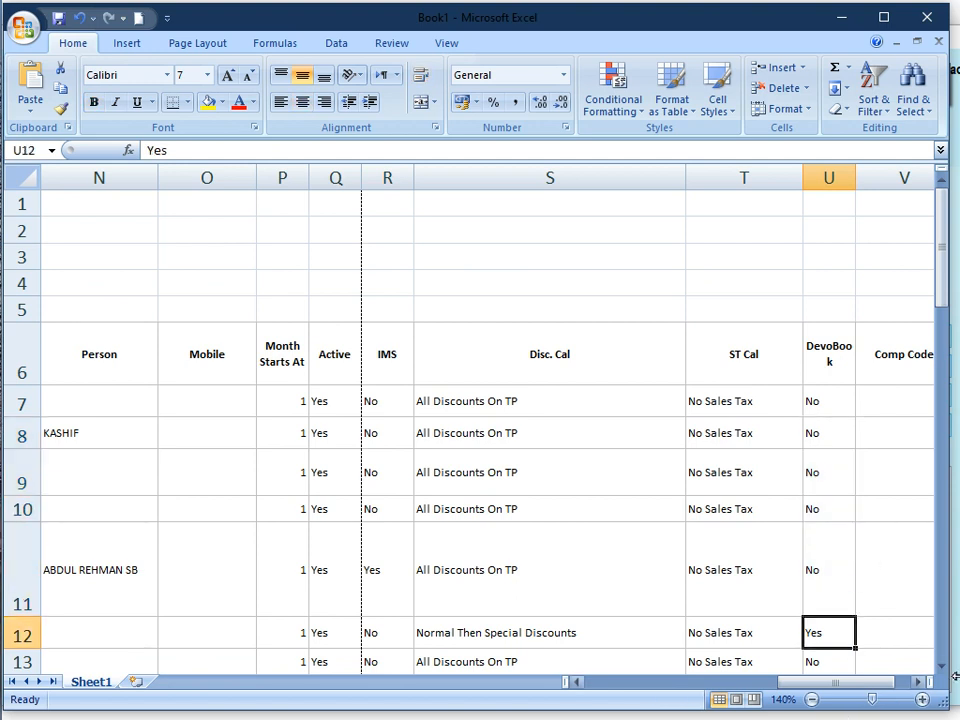
scroll(945, 670, "down", 5)
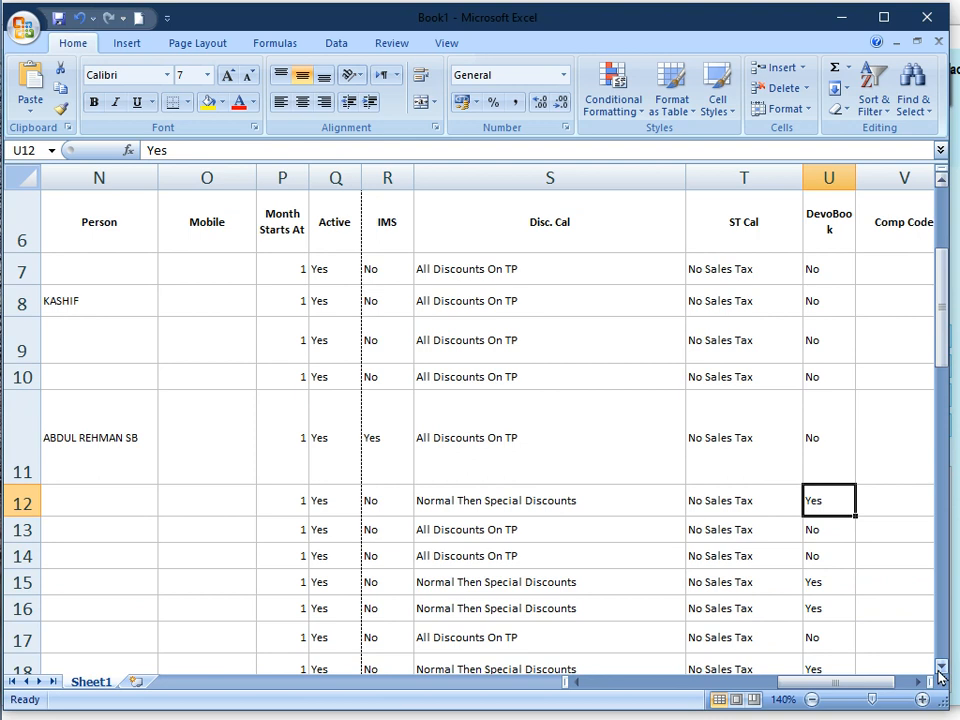
Step: Examine the Comp Code column from its header to the Bosch Pharmaceutical row, and return to the report's beginning
left_click(918, 681)
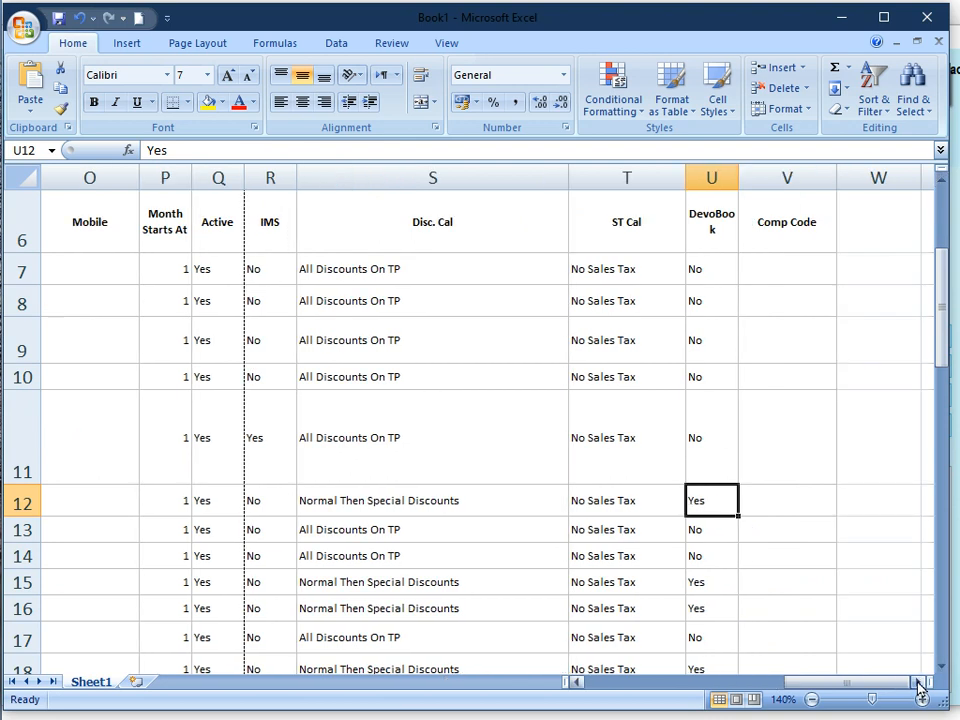
left_click_drag(797, 245, 795, 450)
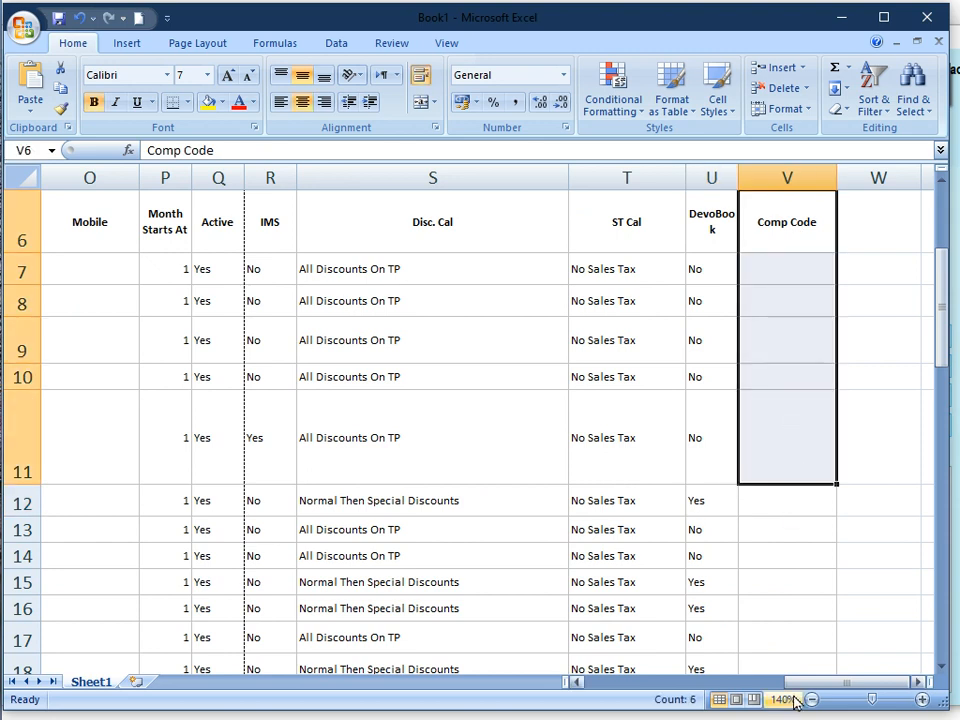
left_click_drag(842, 688, 564, 671)
scroll(310, 630, "up", 2)
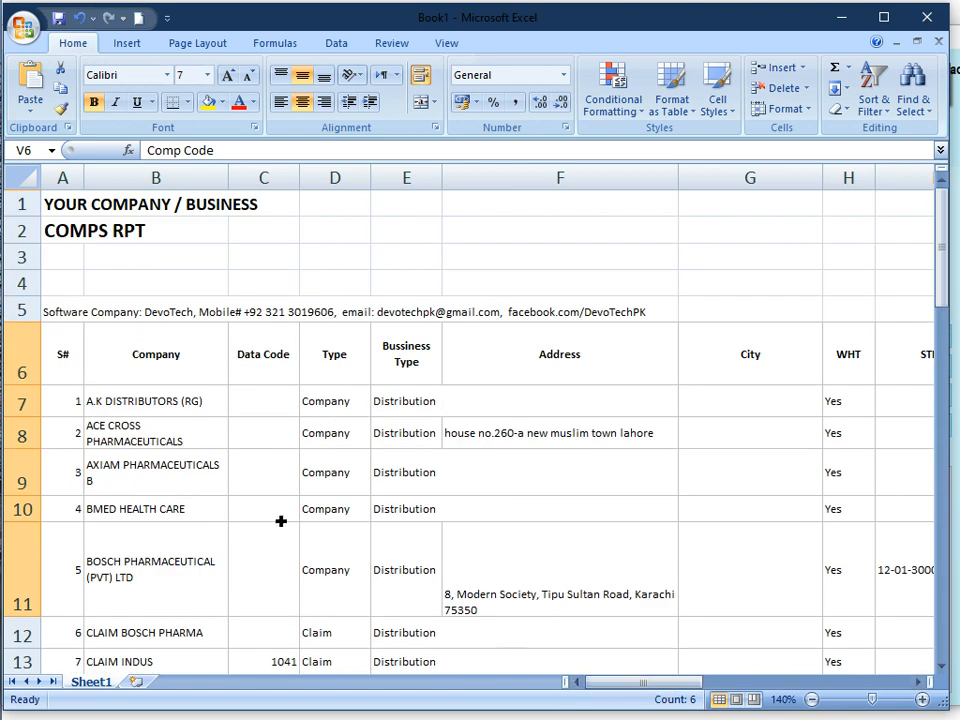